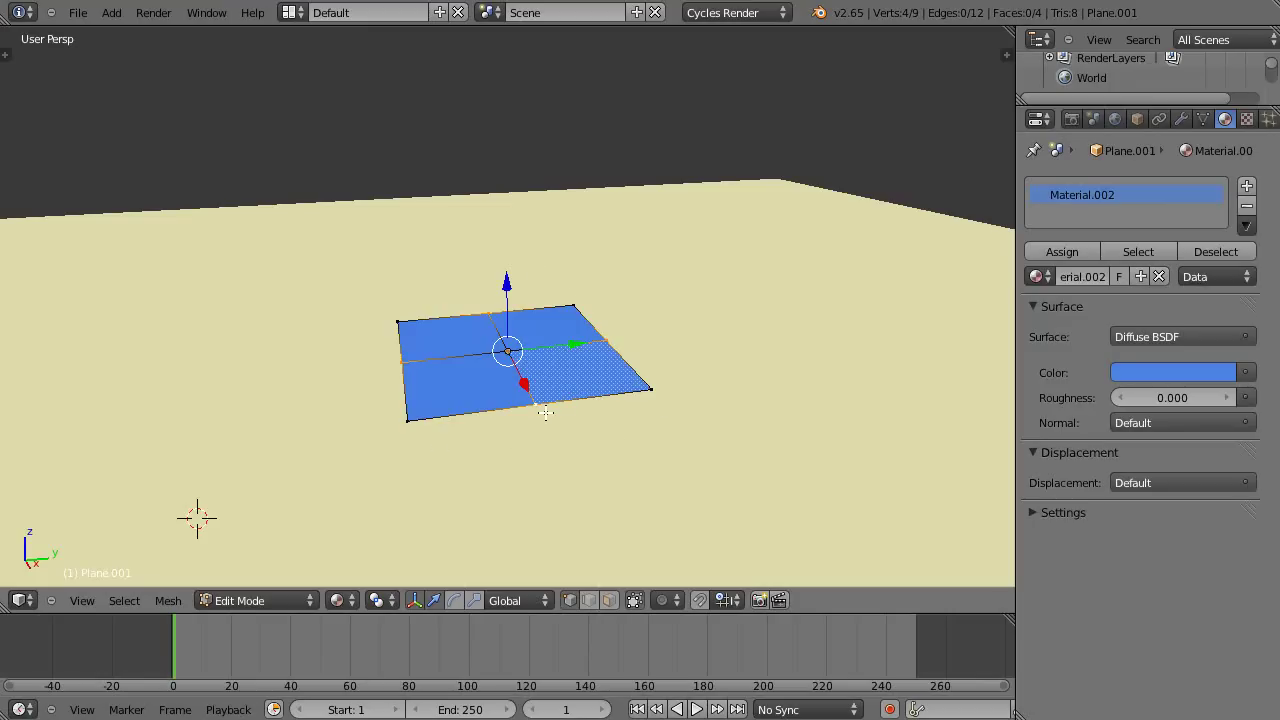
# - Enlarge the selected faces in X and Y only, keeping Z unchanged
pyautogui.scroll(1, 545, 412)
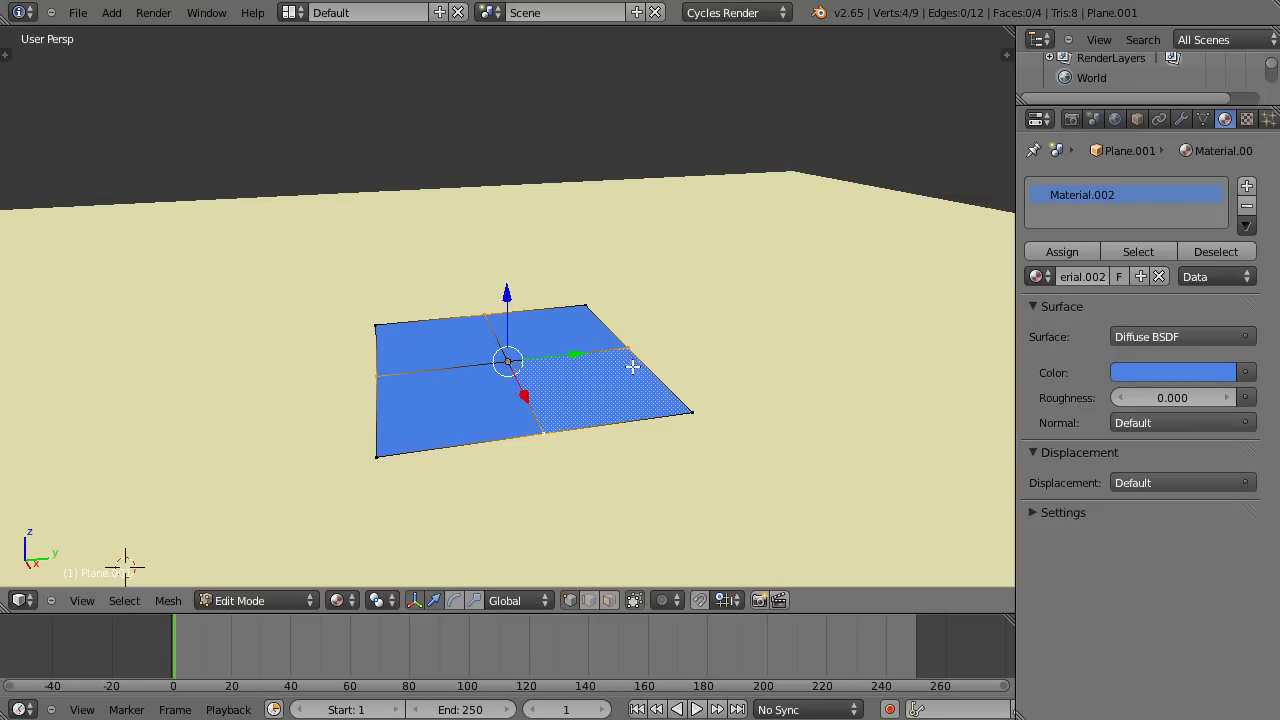
pyautogui.moveTo(586, 428); pyautogui.dragTo(523, 440, button='middle')
pyautogui.moveTo(563, 388); pyautogui.dragTo(575, 383, button='middle')
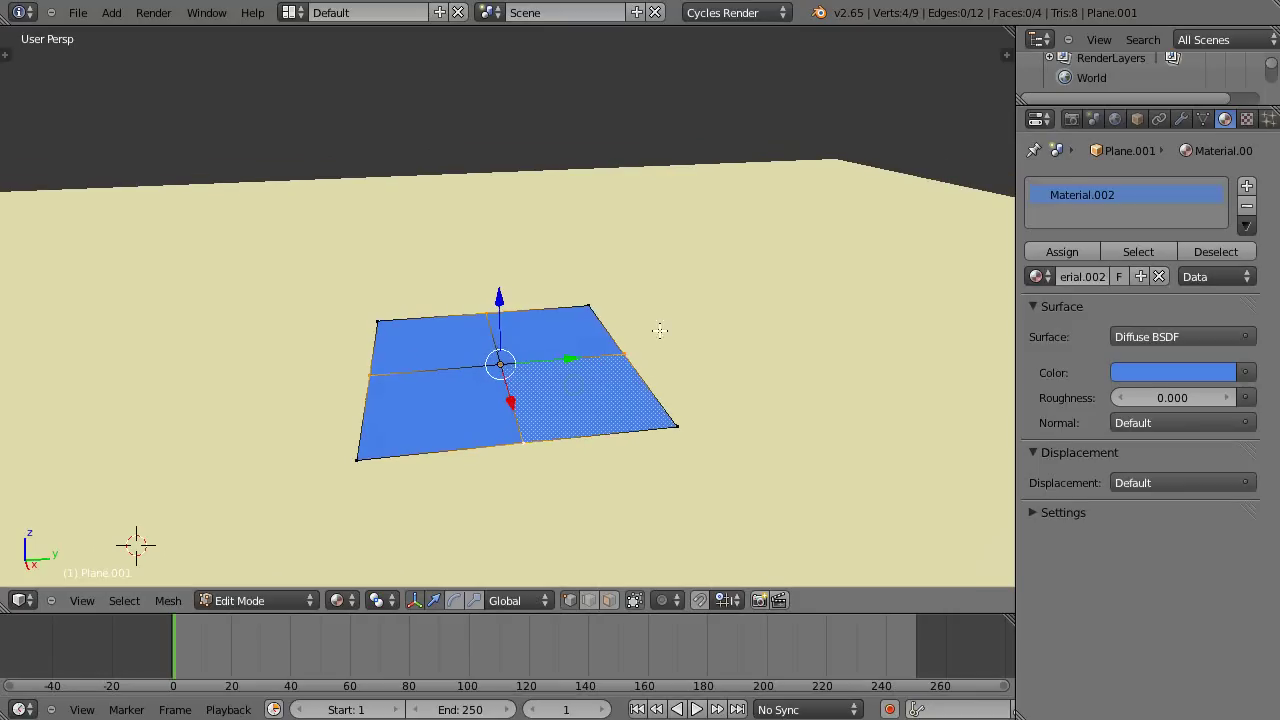
pyautogui.press('s')
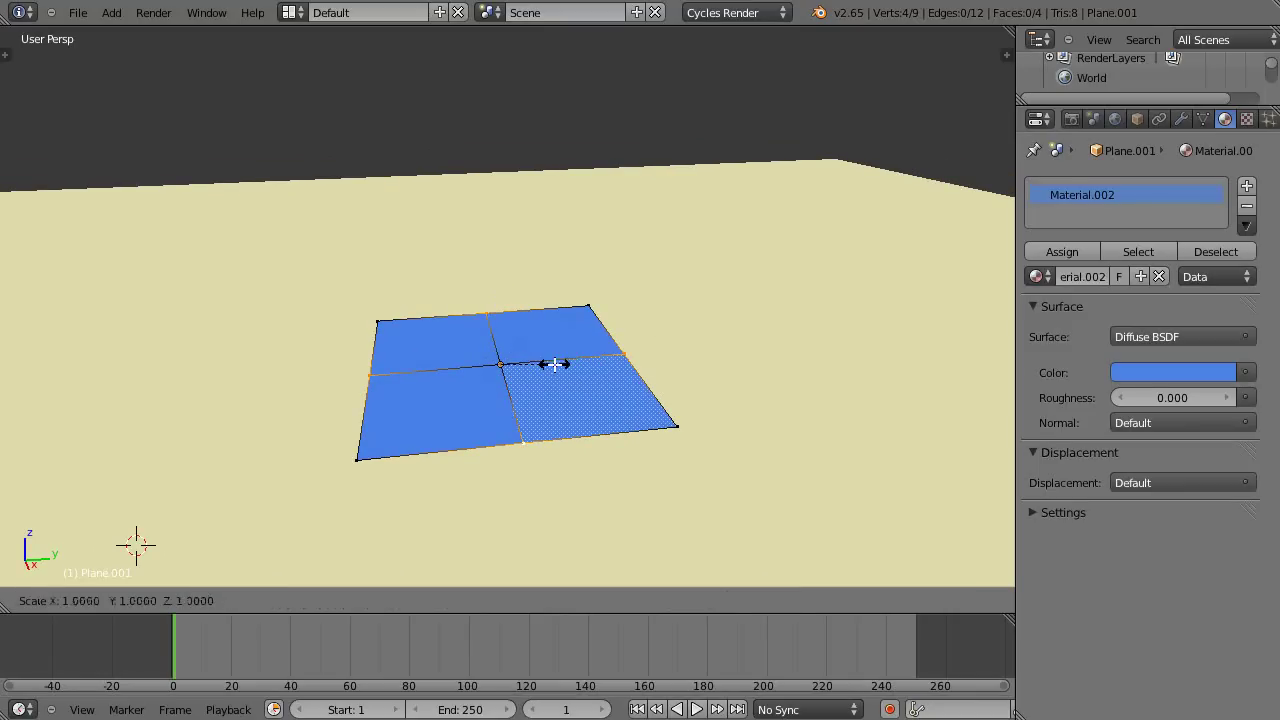
pyautogui.hotkey('shift', 'z')
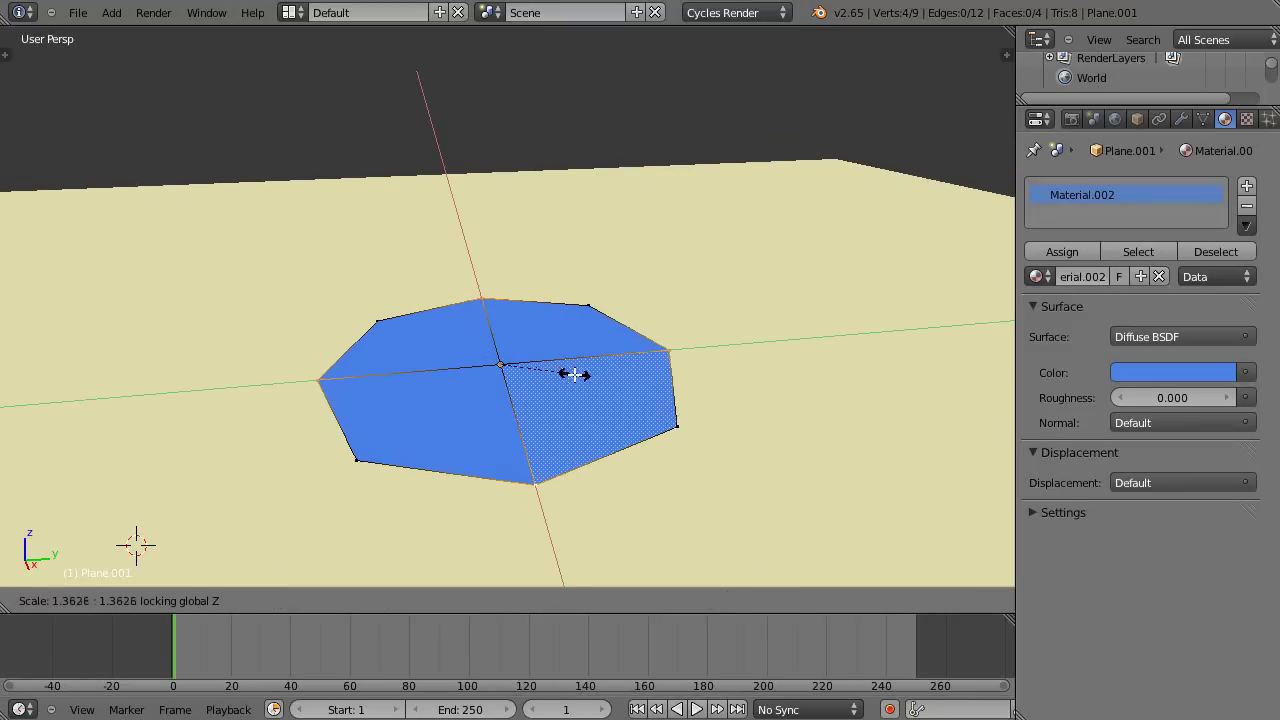
pyautogui.click(573, 373)
pyautogui.moveTo(586, 406); pyautogui.dragTo(557, 481, button='middle')
pyautogui.scroll(-3, 585, 478)
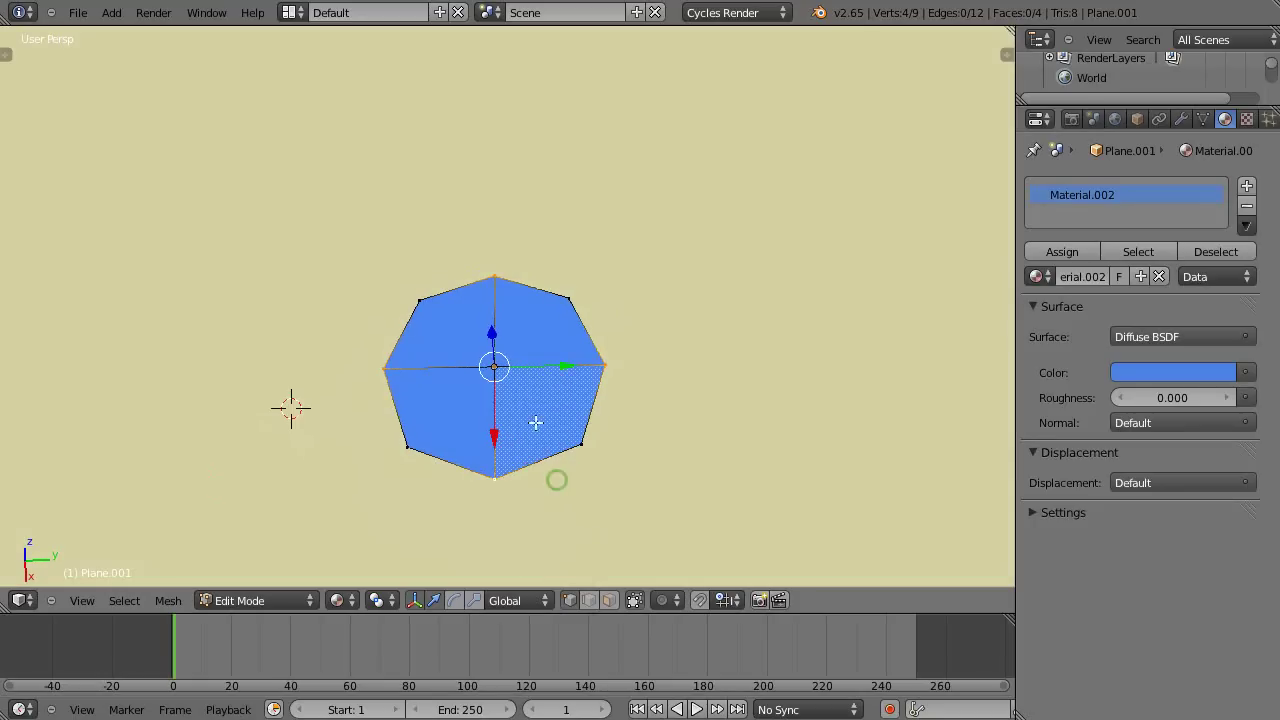
# - Subdivide the whole mesh twice, then undo back to the four-face grid
pyautogui.press('a')
pyautogui.press('a')
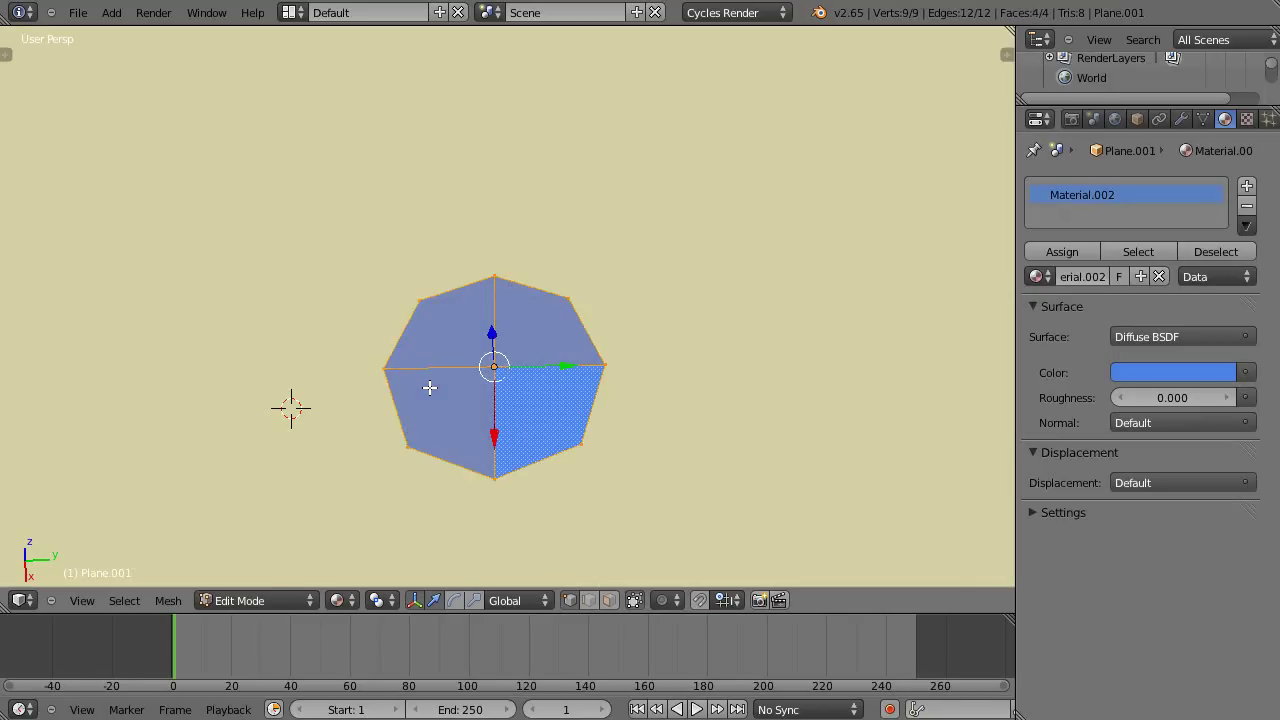
pyautogui.press('w')
pyautogui.click(373, 322)
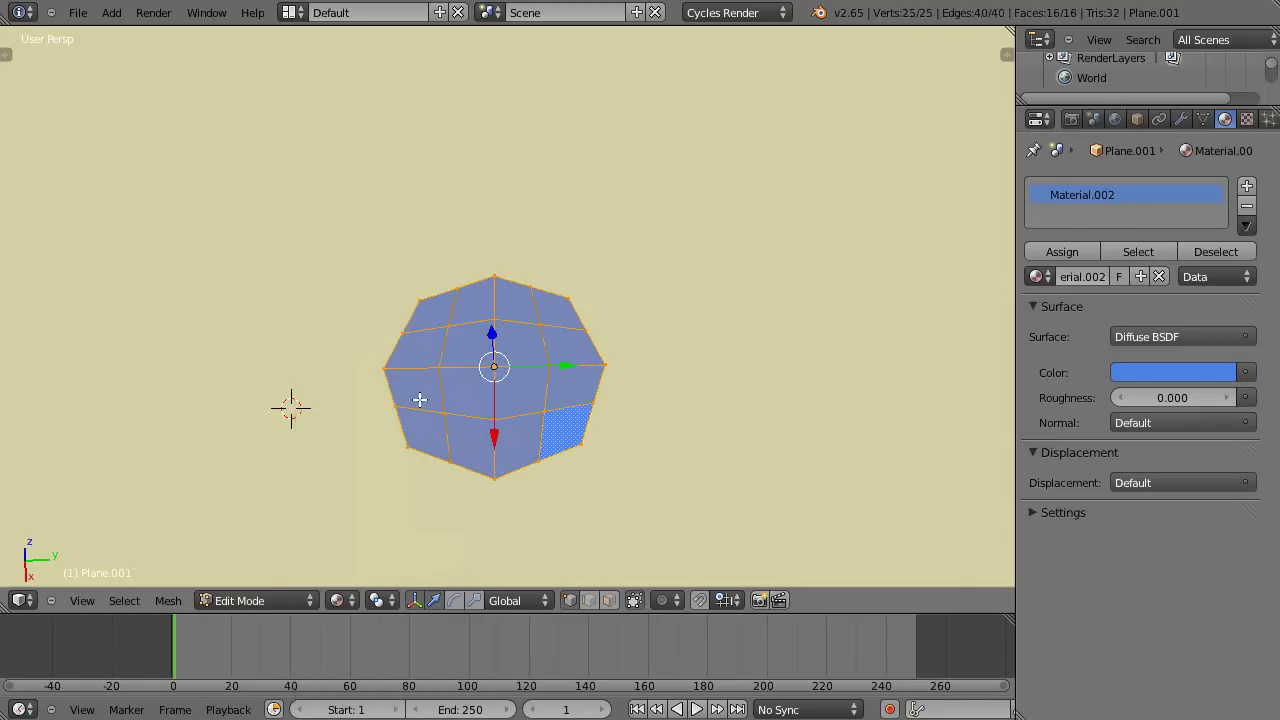
pyautogui.moveTo(580, 449)
pyautogui.mouseDown(button='middle')
pyautogui.moveTo(584, 425)
pyautogui.moveTo(572, 427)
pyautogui.mouseUp(button='middle')
pyautogui.press('w')
pyautogui.click(323, 323)
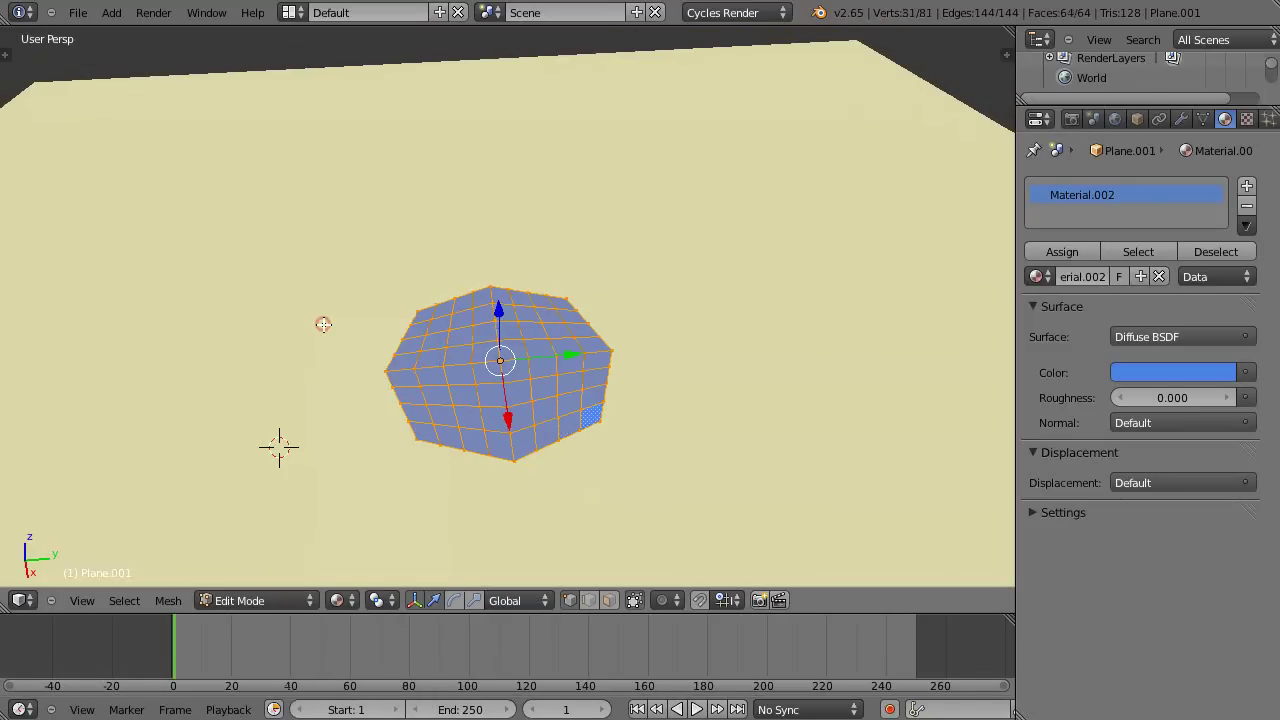
pyautogui.moveTo(445, 440); pyautogui.dragTo(540, 442, button='middle')
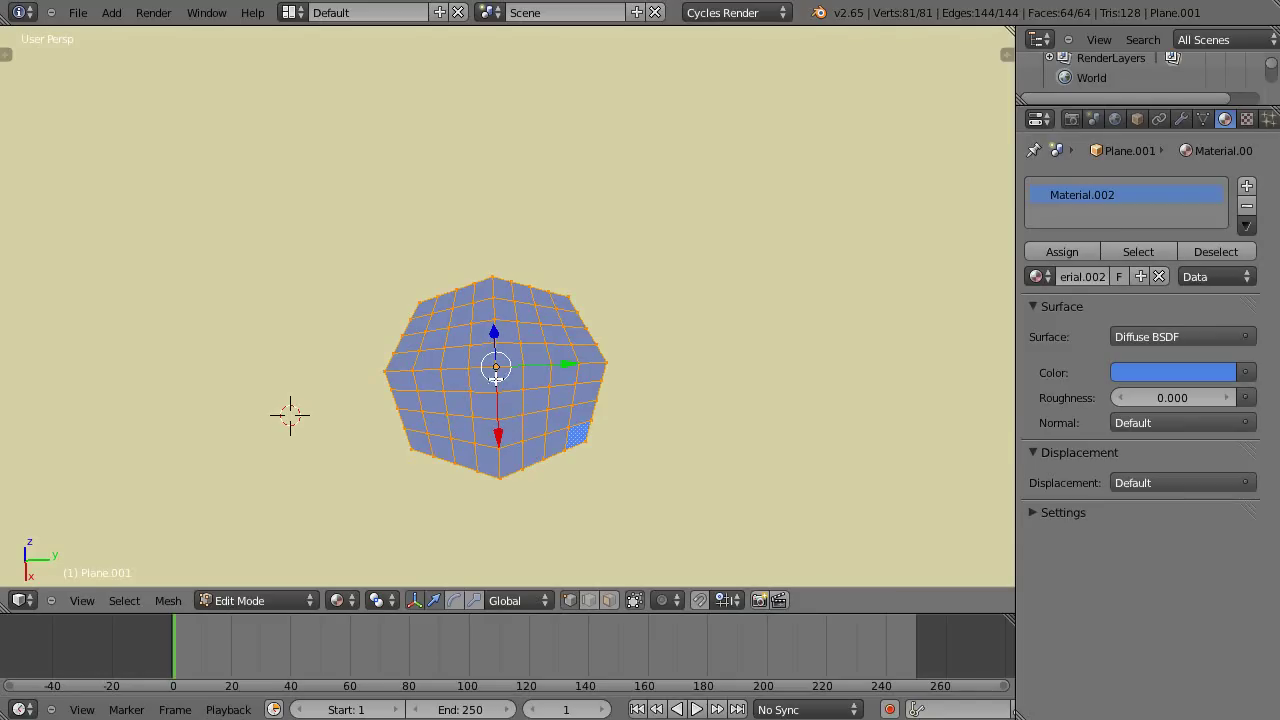
pyautogui.hotkey('ctrl', 'z')
pyautogui.hotkey('ctrl', 'z')
pyautogui.hotkey('ctrl', 'z')
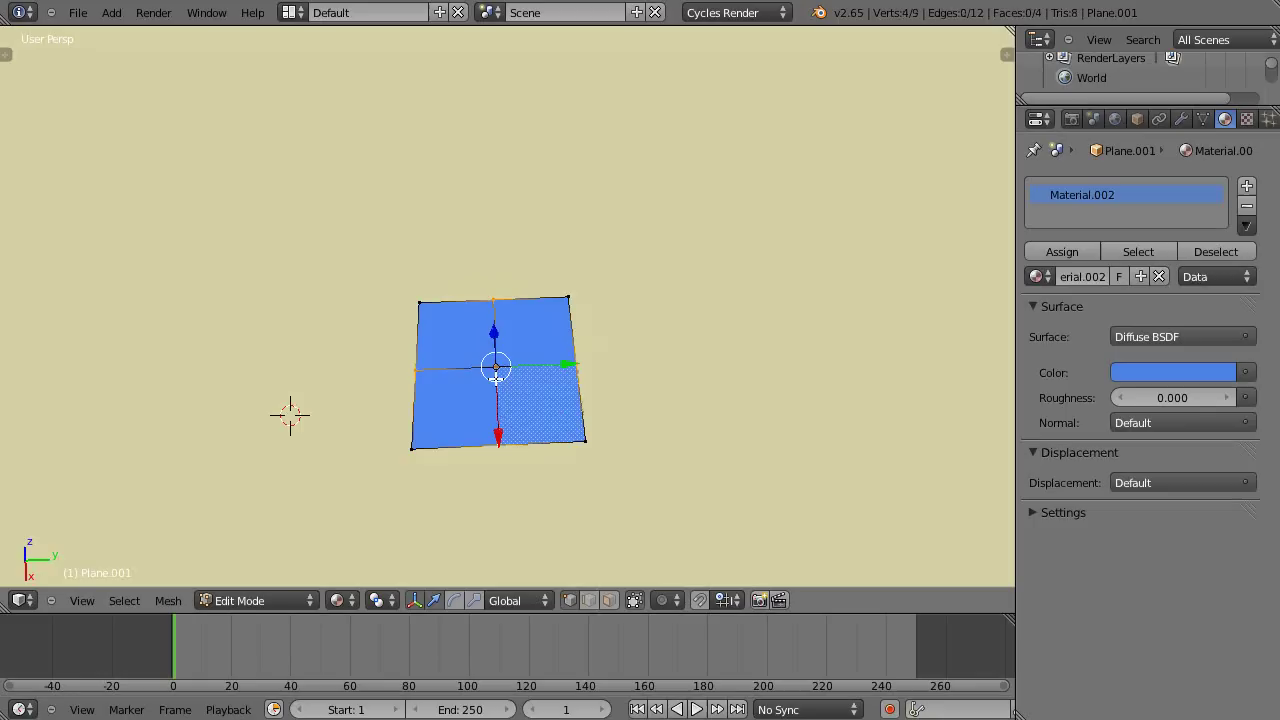
# - Add a Multiresolution modifier, raise it two levels to round the plane, and apply it
pyautogui.press('Tab')
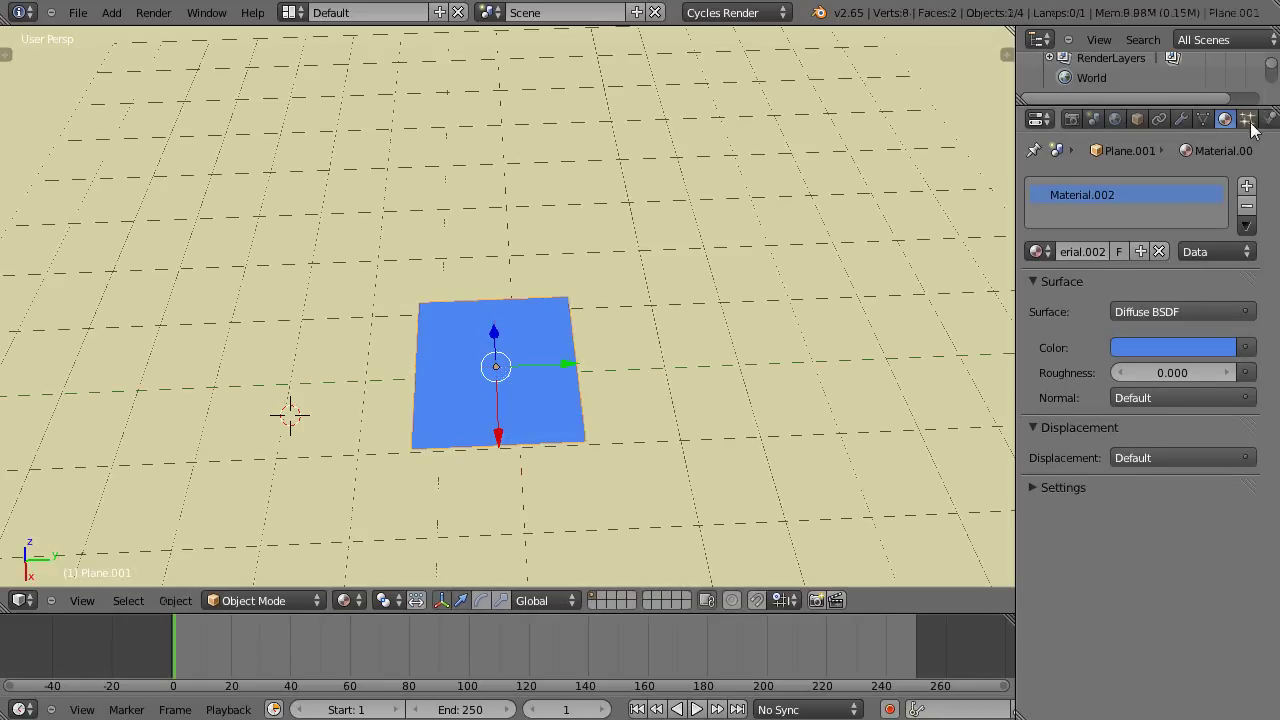
pyautogui.click(1180, 119)
pyautogui.click(1125, 196)
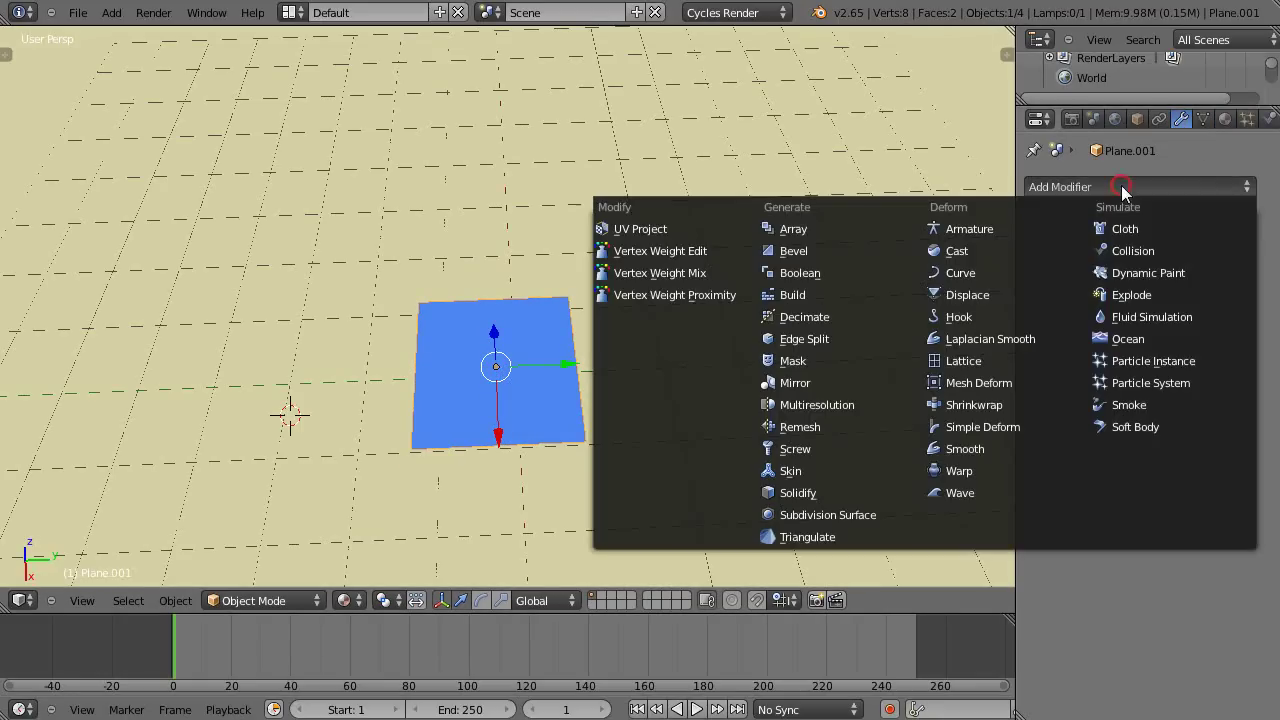
pyautogui.click(799, 407)
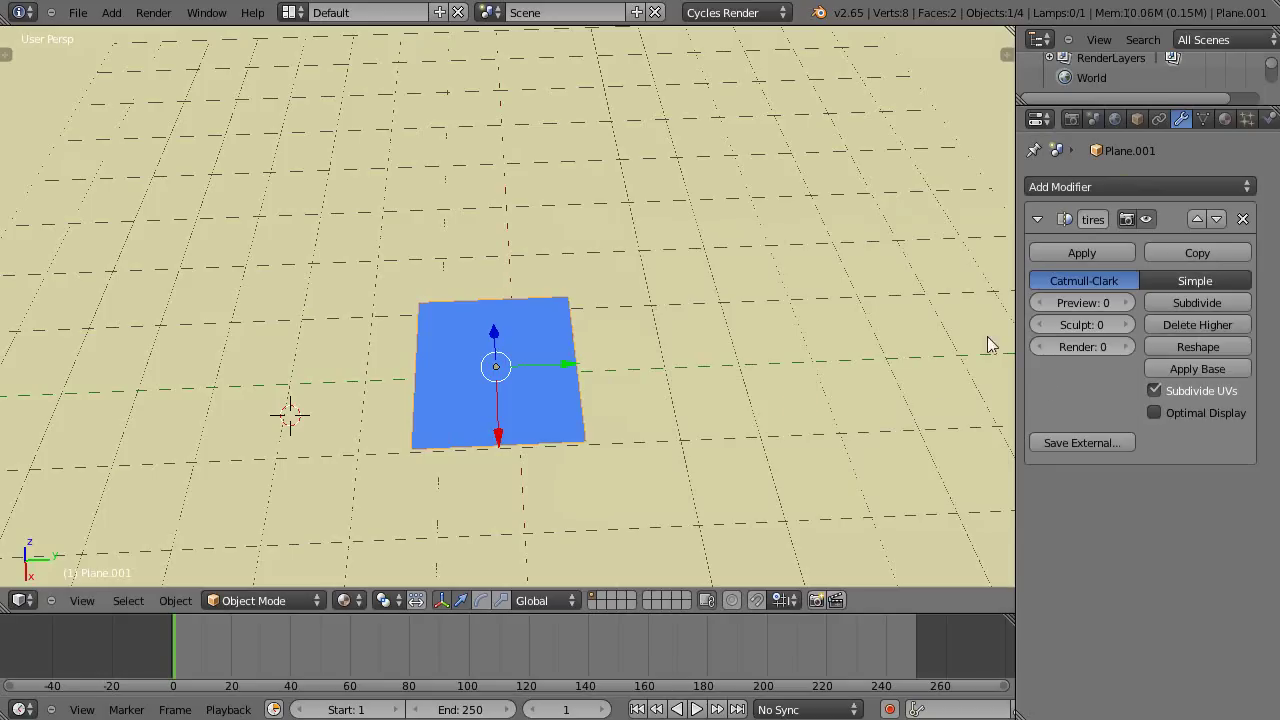
pyautogui.click(1178, 303)
pyautogui.click(1178, 303)
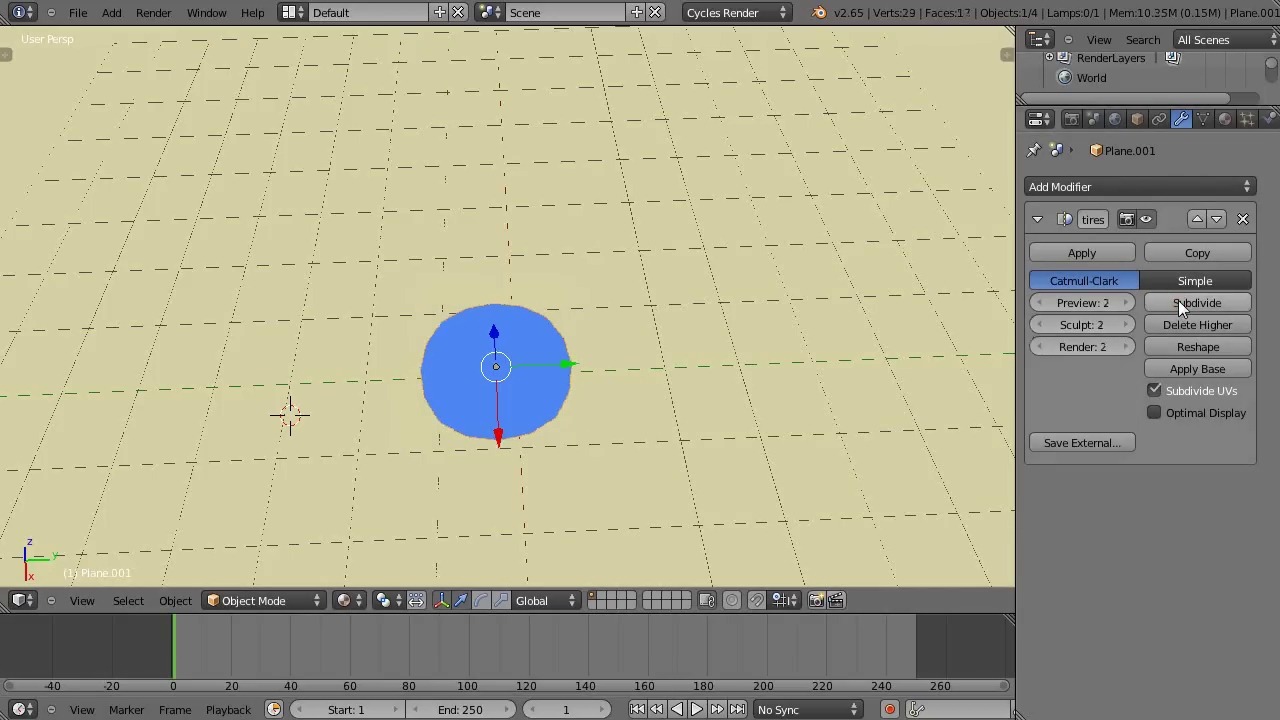
pyautogui.click(1082, 253)
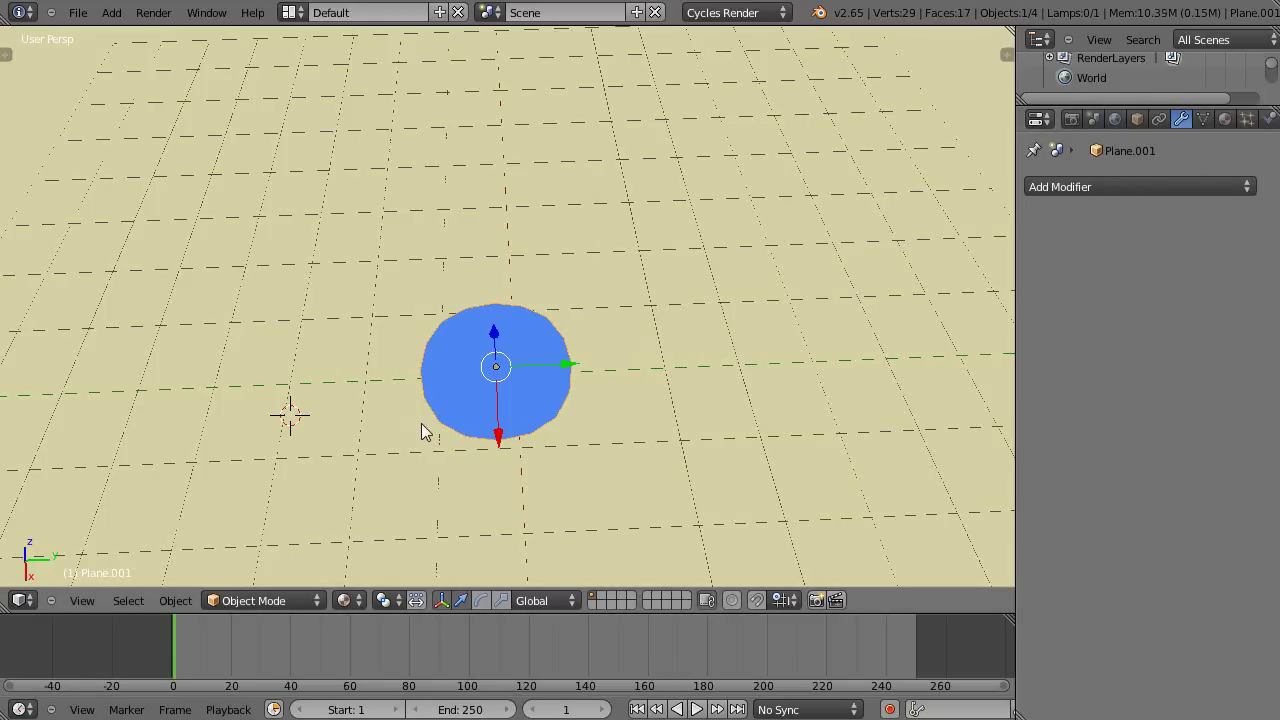
# - Subdivide the disc mesh twice more in Edit Mode
pyautogui.press('Tab')
pyautogui.scroll(3, 500, 425)
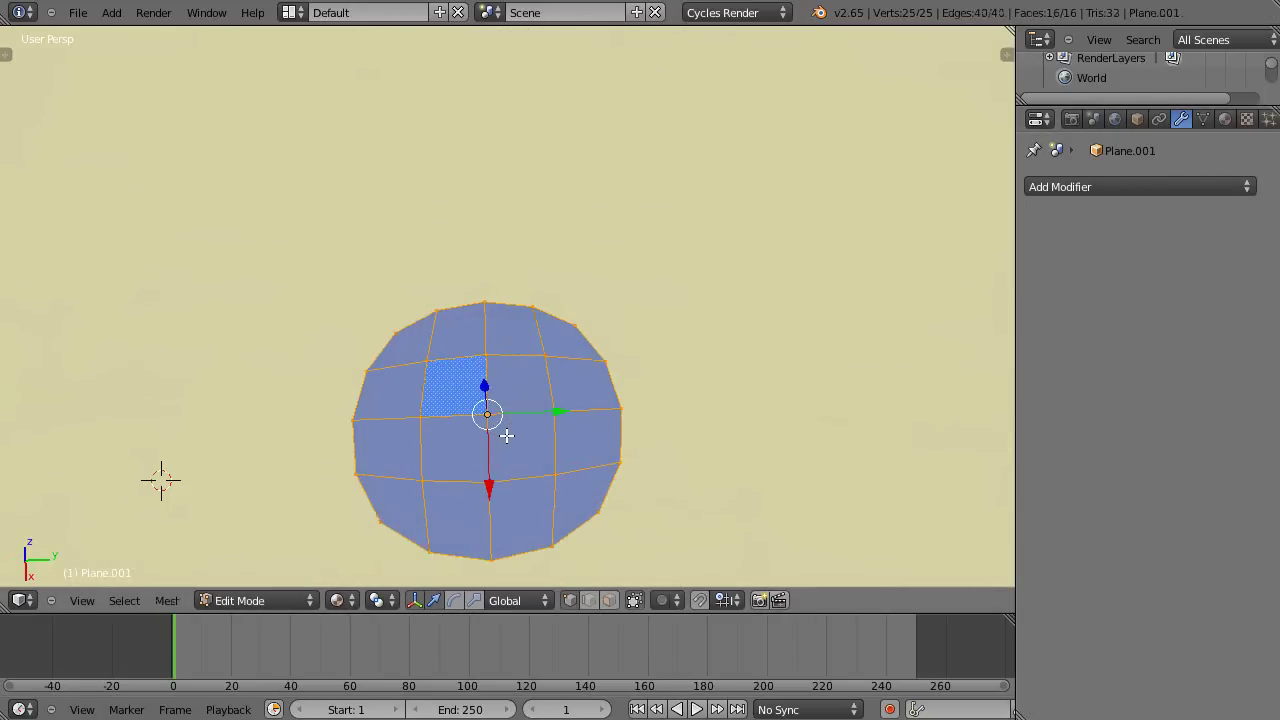
pyautogui.press('w')
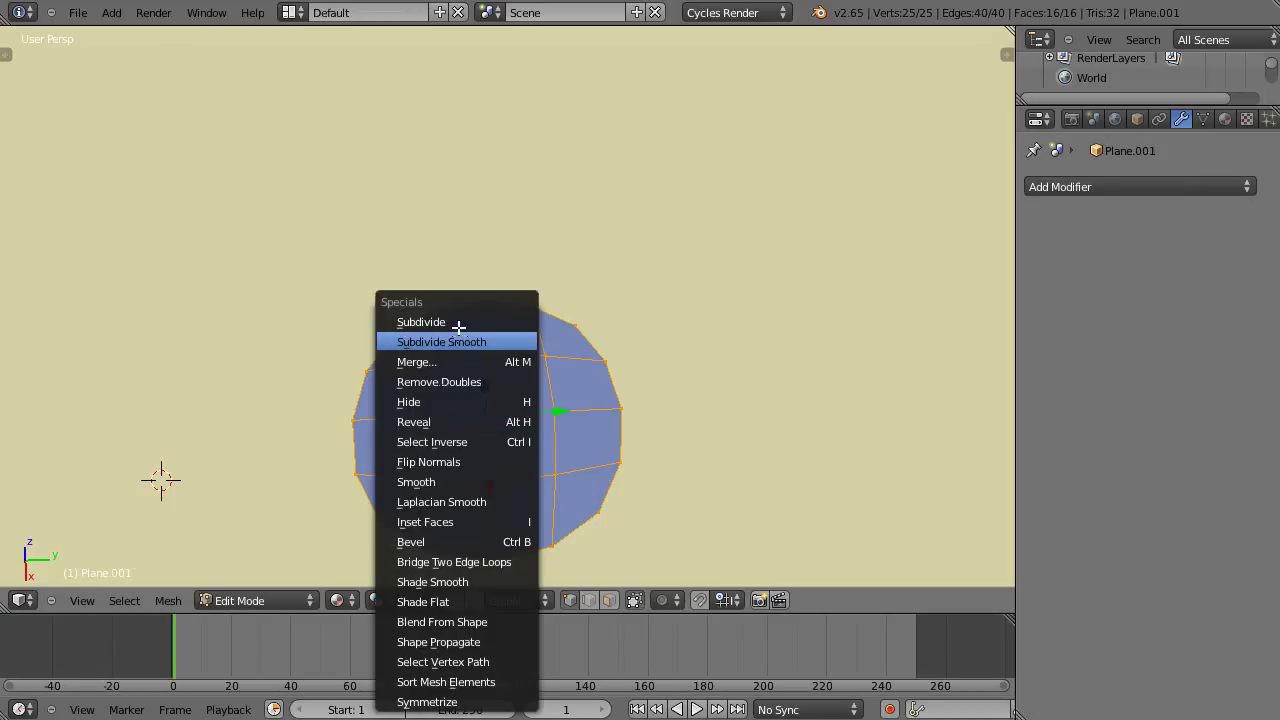
pyautogui.click(457, 326)
pyautogui.press('w')
pyautogui.click(457, 326)
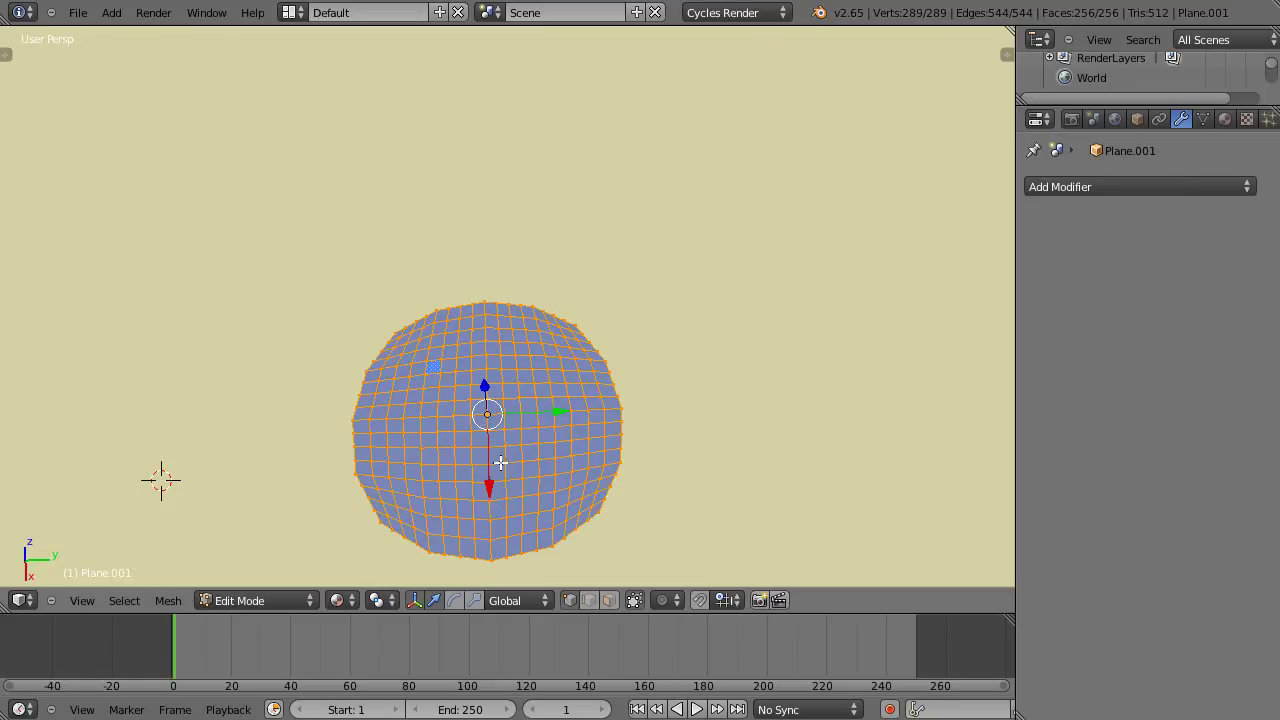
pyautogui.moveTo(507, 448); pyautogui.dragTo(506, 375, button='middle')
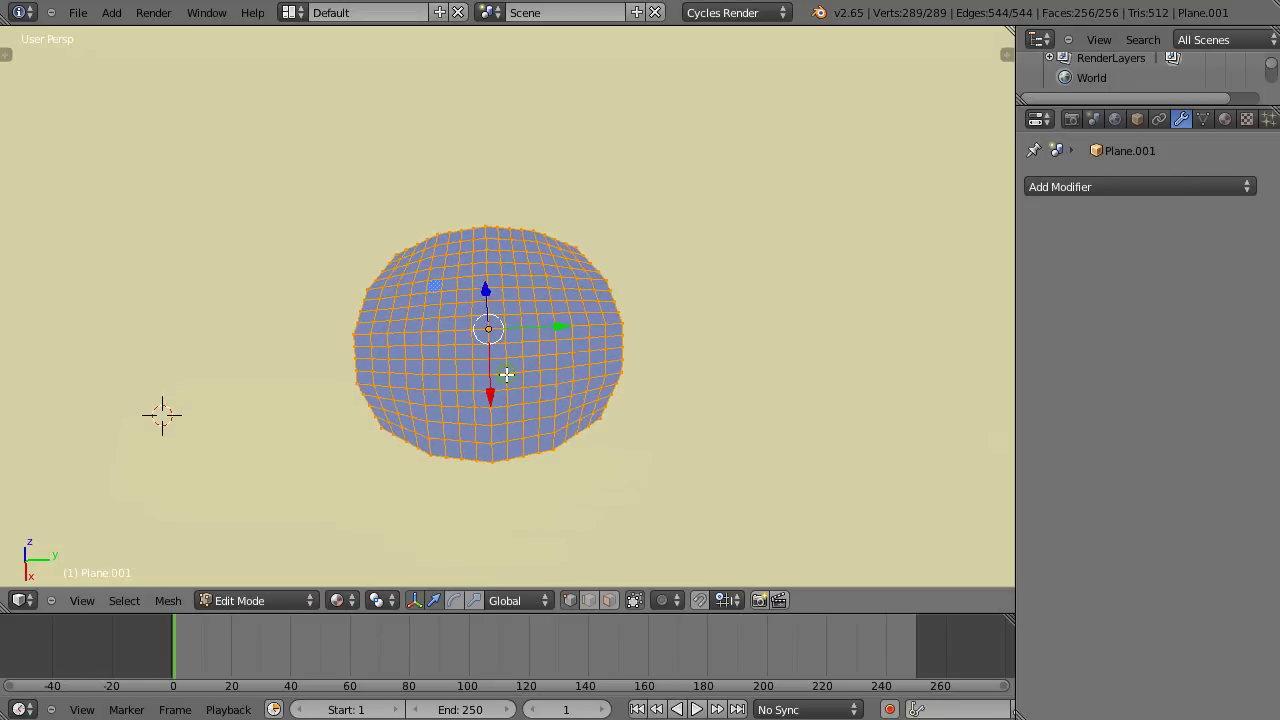
pyautogui.scroll(2, 531, 402)
pyautogui.scroll(2, 531, 402)
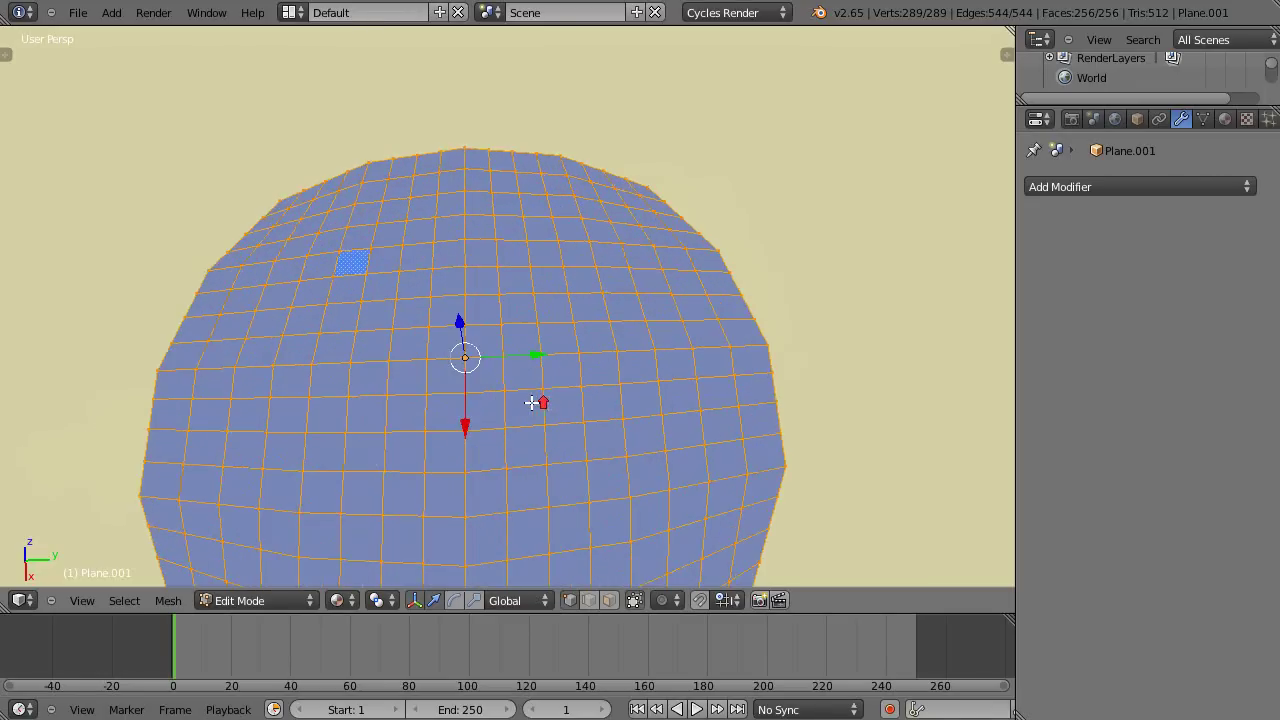
pyautogui.scroll(-4, 531, 402)
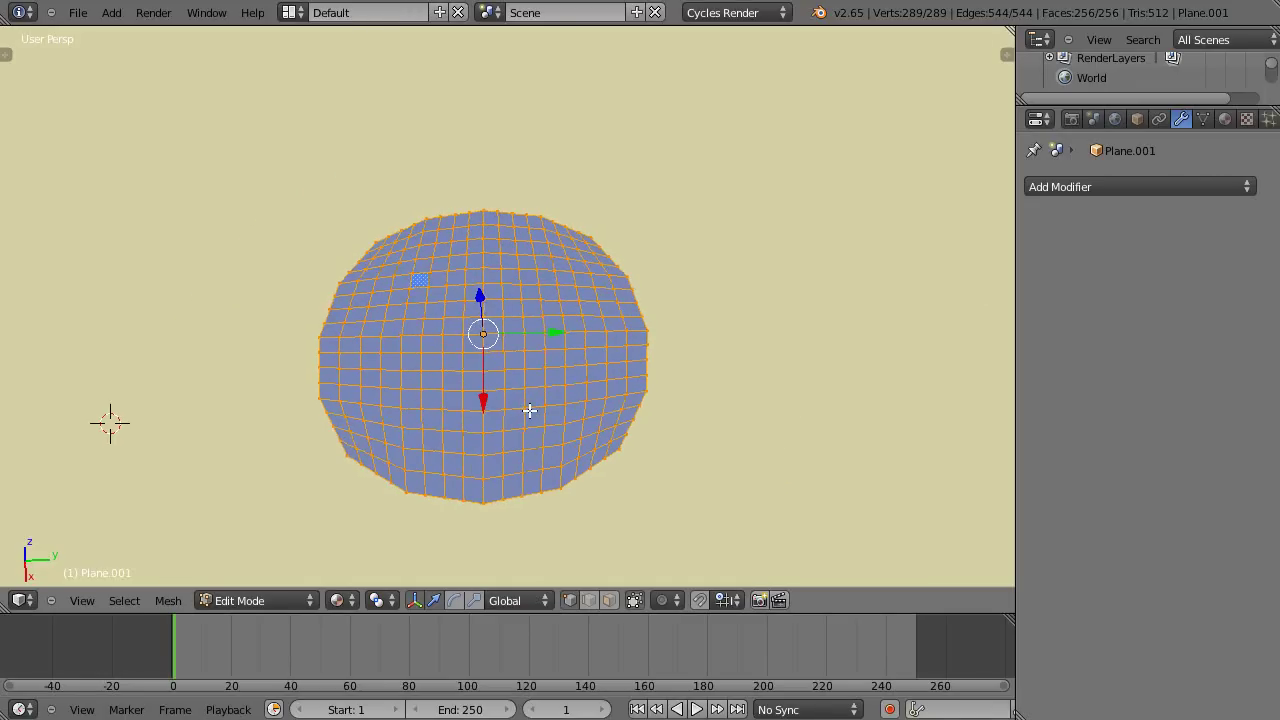
# - In Object Mode, add a Basis shape key to Plane.001 from the Object Data tab
pyautogui.press('Tab')
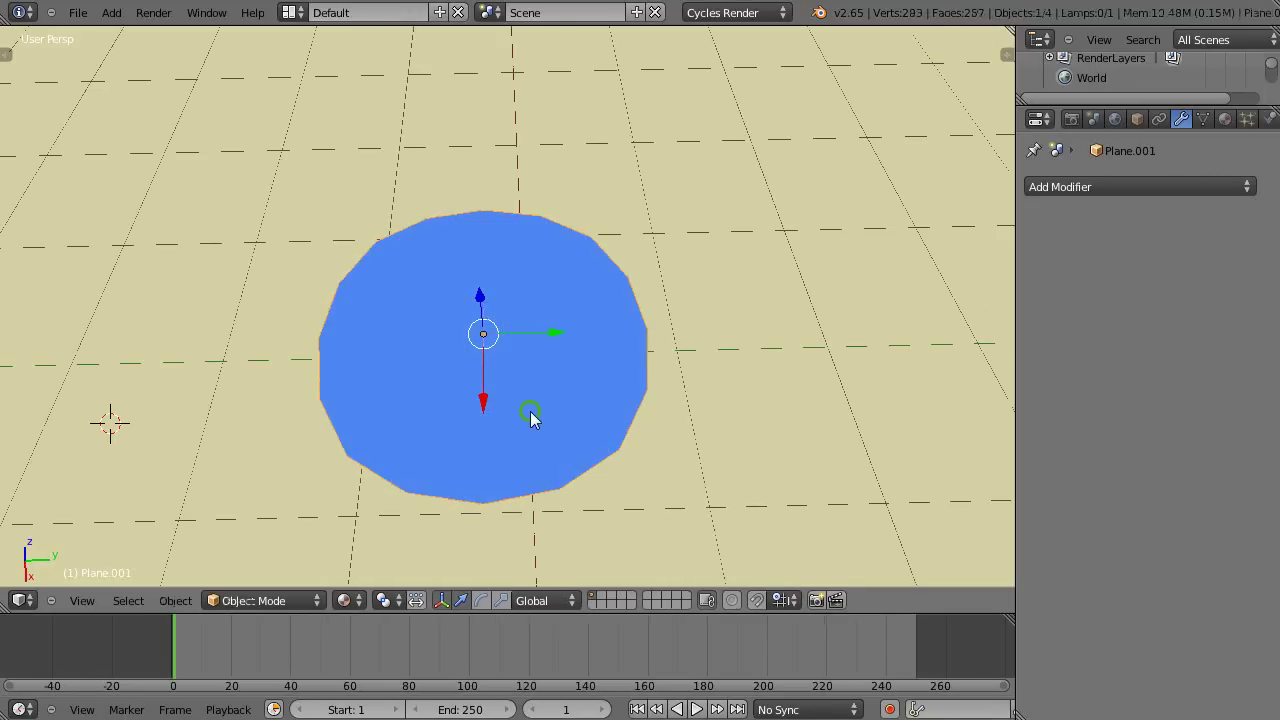
pyautogui.moveTo(530, 411); pyautogui.dragTo(537, 314, button='middle')
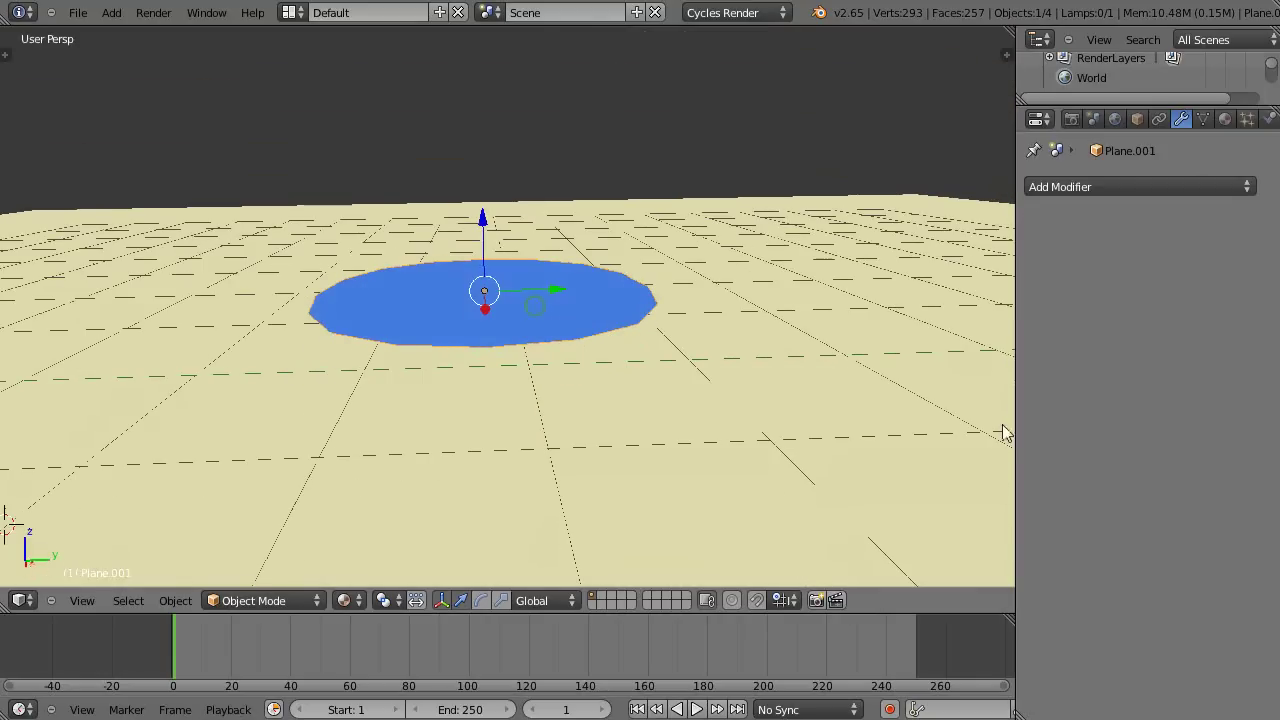
pyautogui.click(1203, 118)
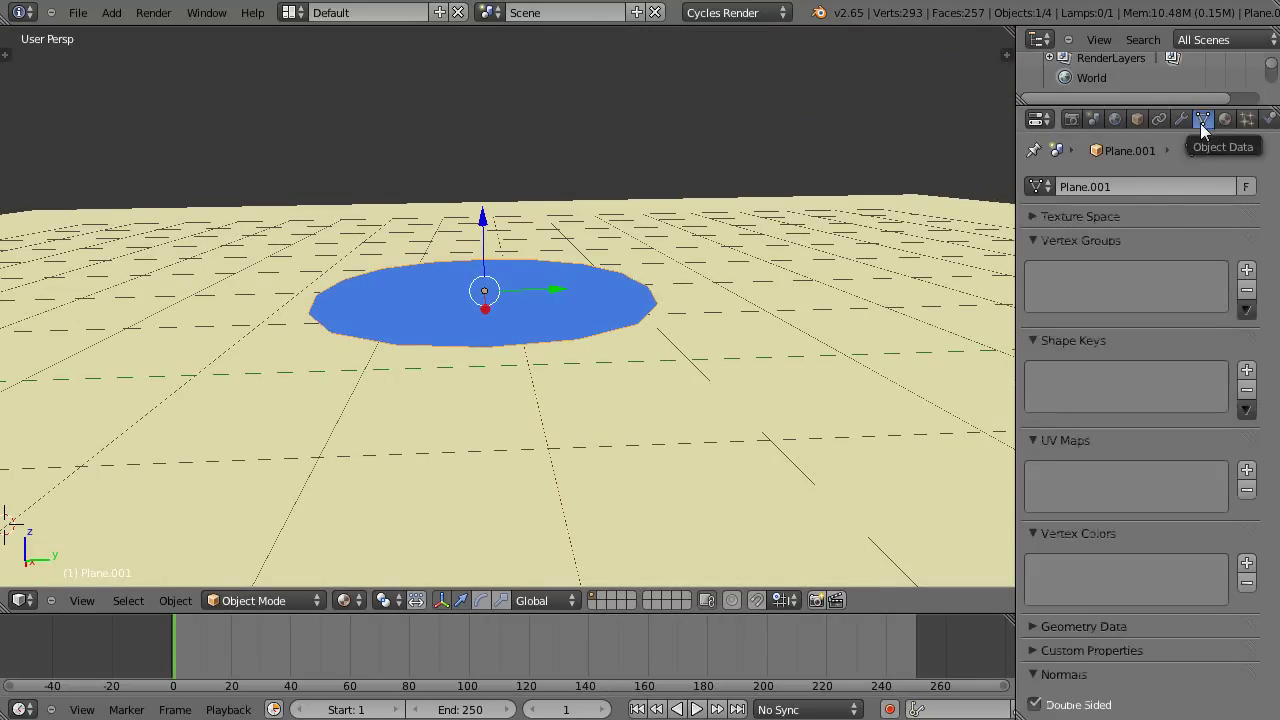
pyautogui.click(1246, 371)
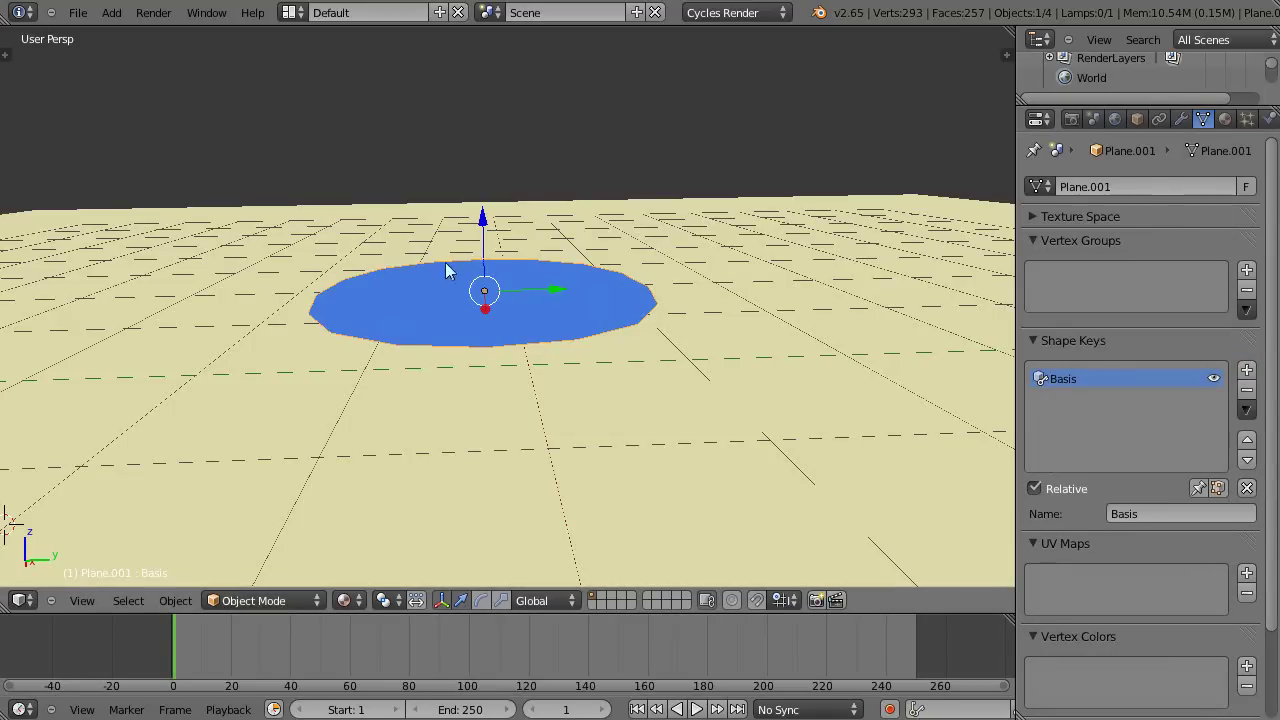
pyautogui.moveTo(590, 445)
pyautogui.mouseDown(button='middle')
pyautogui.moveTo(571, 423)
pyautogui.moveTo(517, 503)
pyautogui.moveTo(580, 463)
pyautogui.moveTo(570, 452)
pyautogui.mouseUp(button='middle')
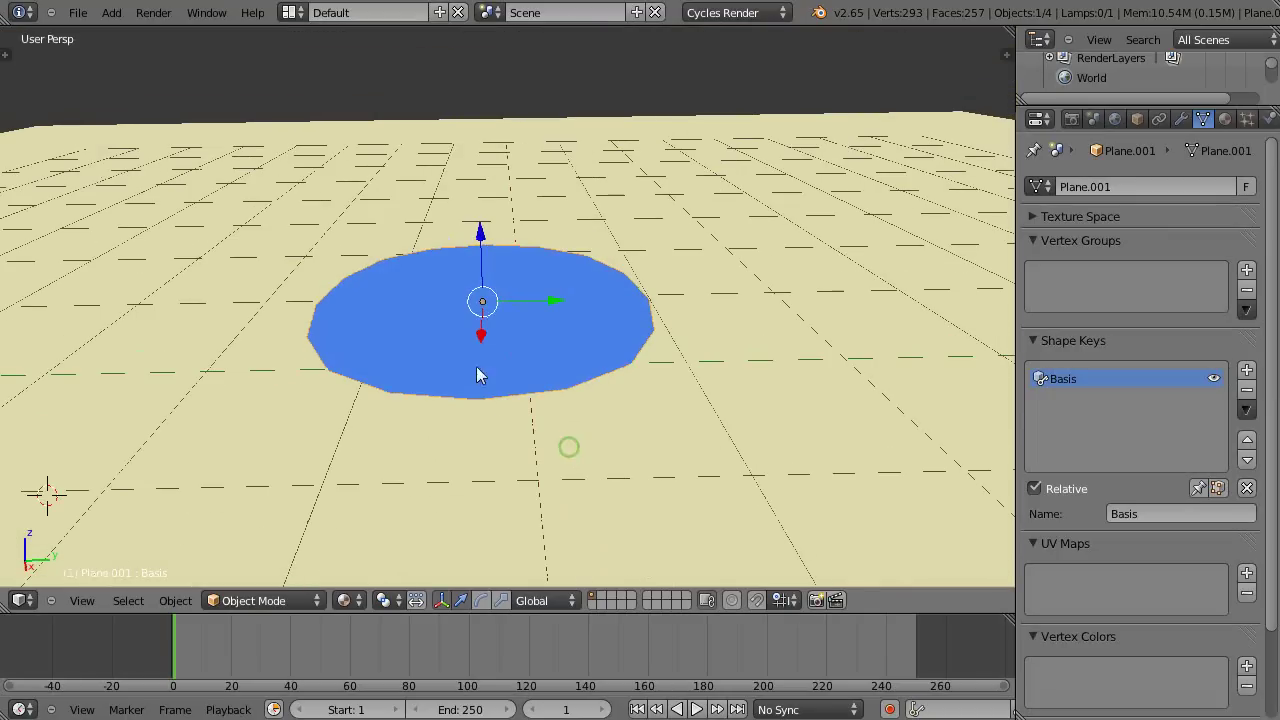
pyautogui.moveTo(479, 373); pyautogui.dragTo(463, 451, button='middle')
pyautogui.scroll(-4, 482, 352)
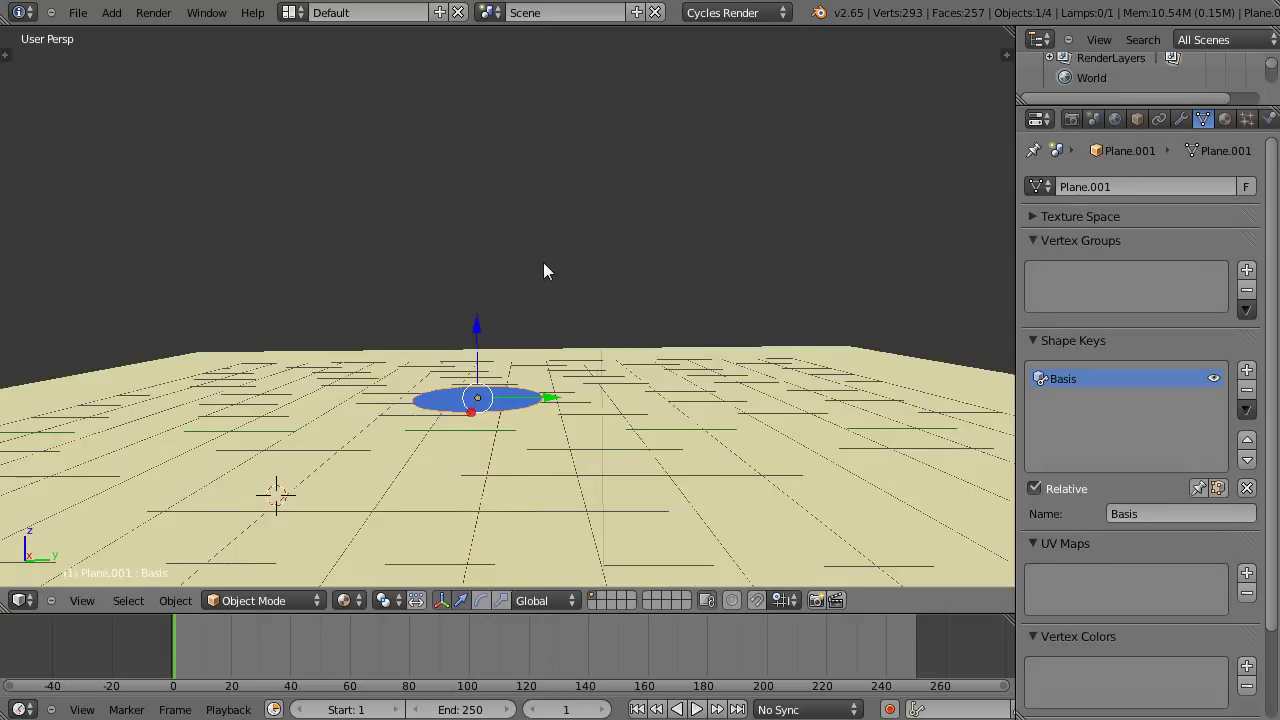
# - Add a particle system with lifetime 194 and switch transform orientation to Local
pyautogui.click(1247, 119)
pyautogui.click(1246, 182)
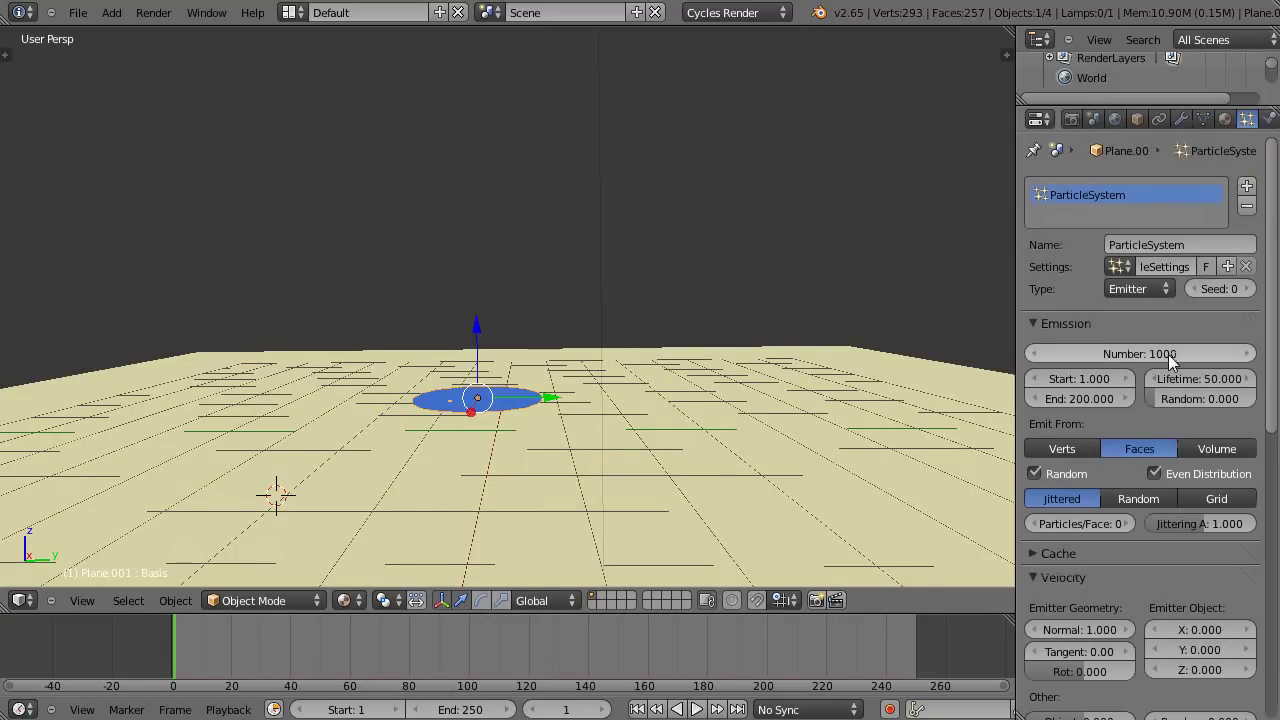
pyautogui.moveTo(1203, 387); pyautogui.dragTo(1218, 386)
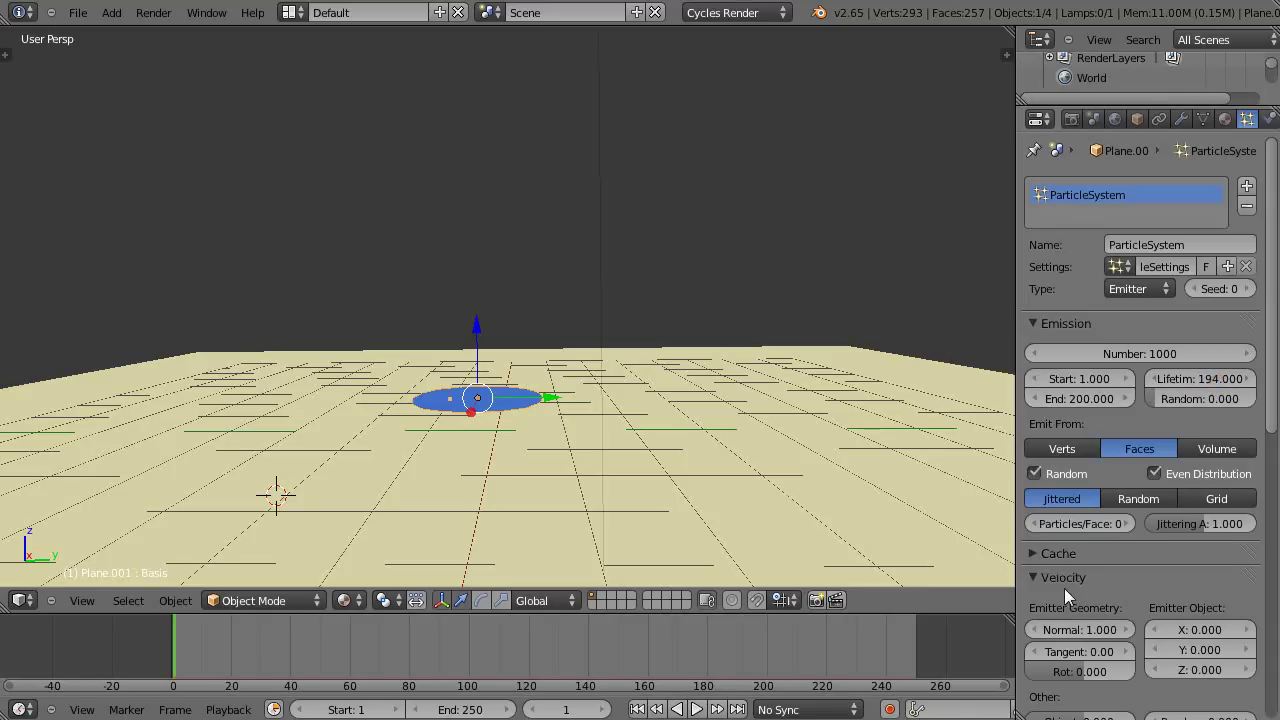
pyautogui.click(540, 600)
pyautogui.click(535, 559)
# - Set normal velocity to 0 and object Z velocity to 10.37, then preview playback
pyautogui.moveTo(1097, 629); pyautogui.dragTo(957, 650)
pyautogui.moveTo(1200, 669); pyautogui.dragTo(1265, 669)
pyautogui.hotkey('alt', 'a')
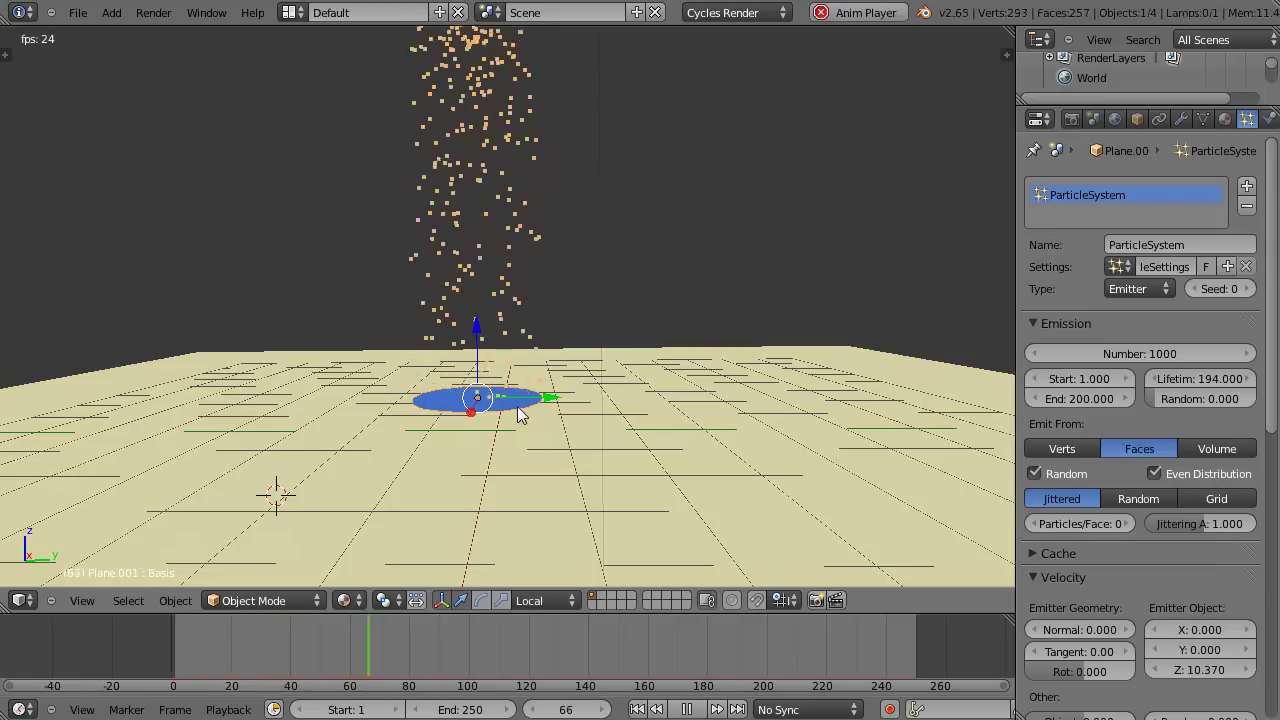
pyautogui.press('Escape')
pyautogui.scroll(2, 529, 449)
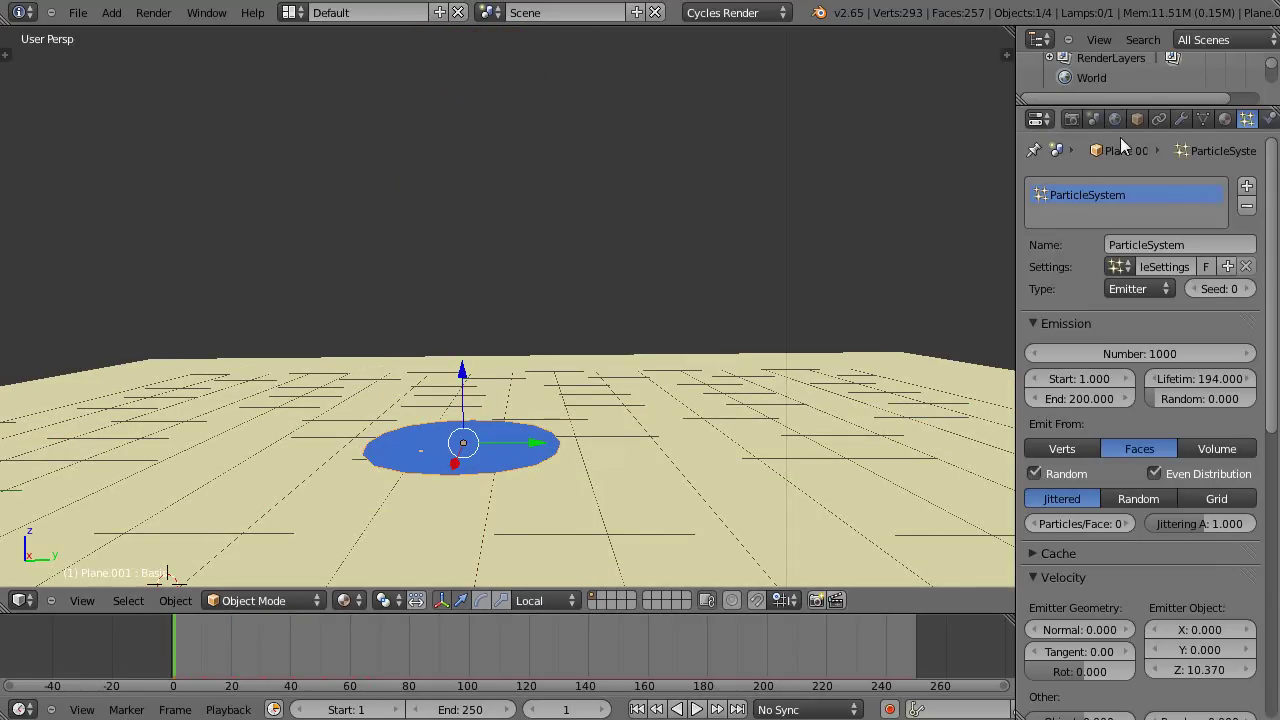
# - Nudge the plane up along local Z and add a Key 1 shape key
pyautogui.click(1204, 119)
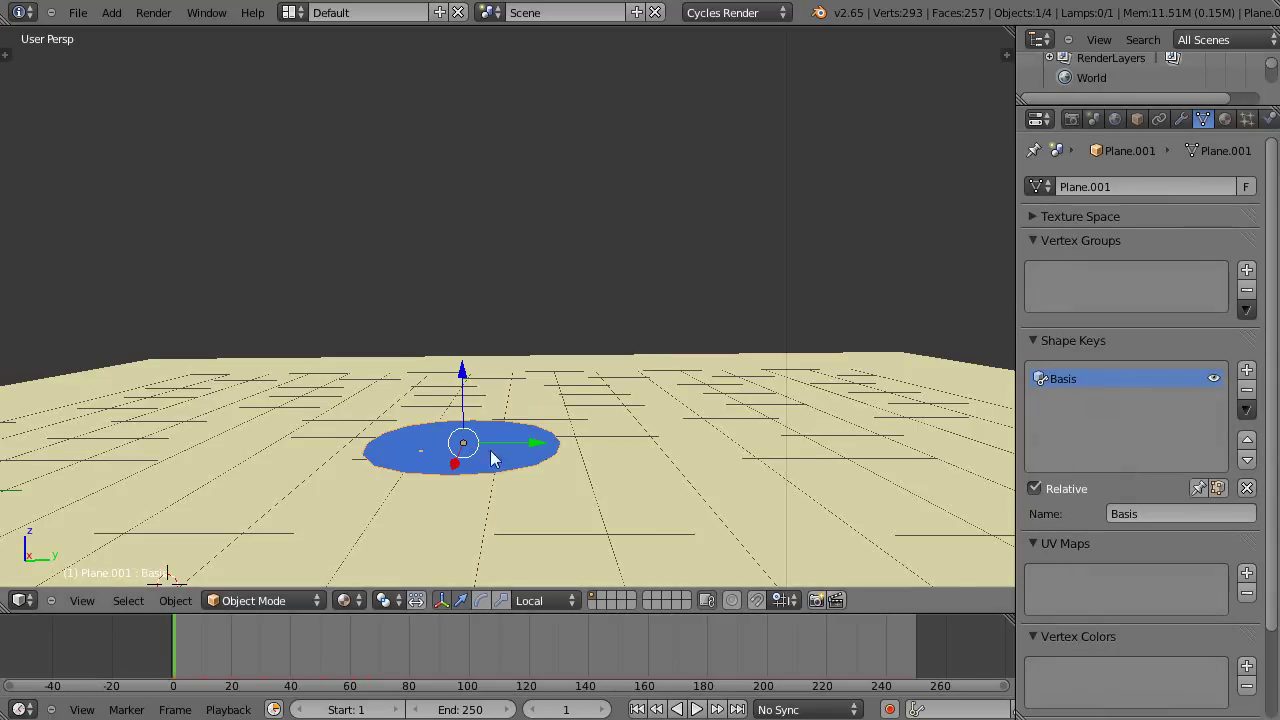
pyautogui.moveTo(462, 372); pyautogui.dragTo(465, 344)
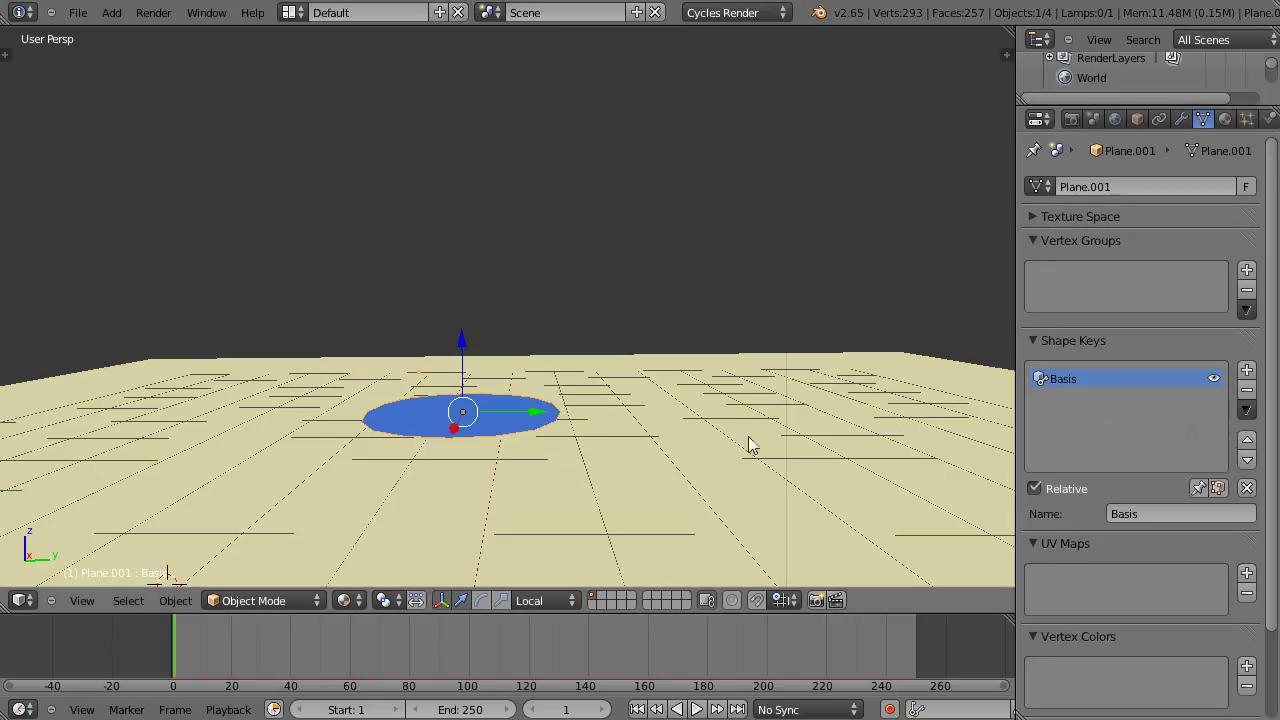
pyautogui.click(1247, 371)
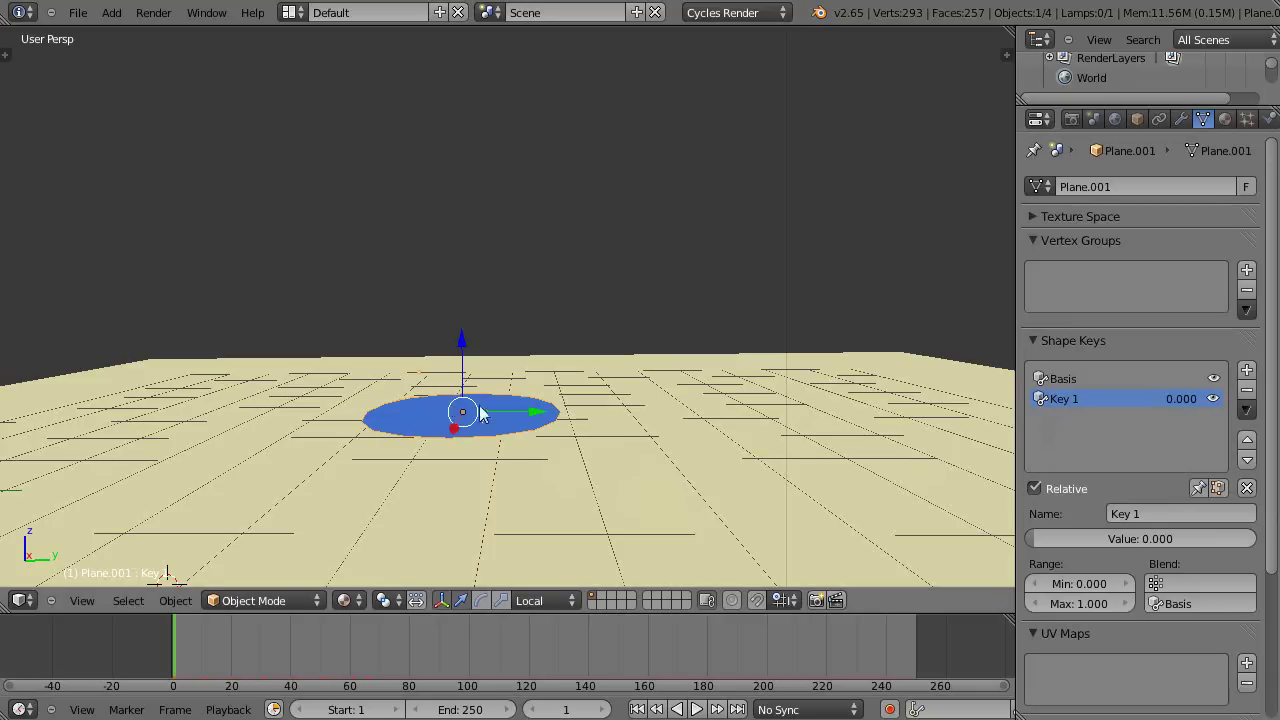
# - In Edit Mode, deselect all and enable proportional editing with Sphere falloff
pyautogui.press('Tab')
pyautogui.scroll(2, 520, 420)
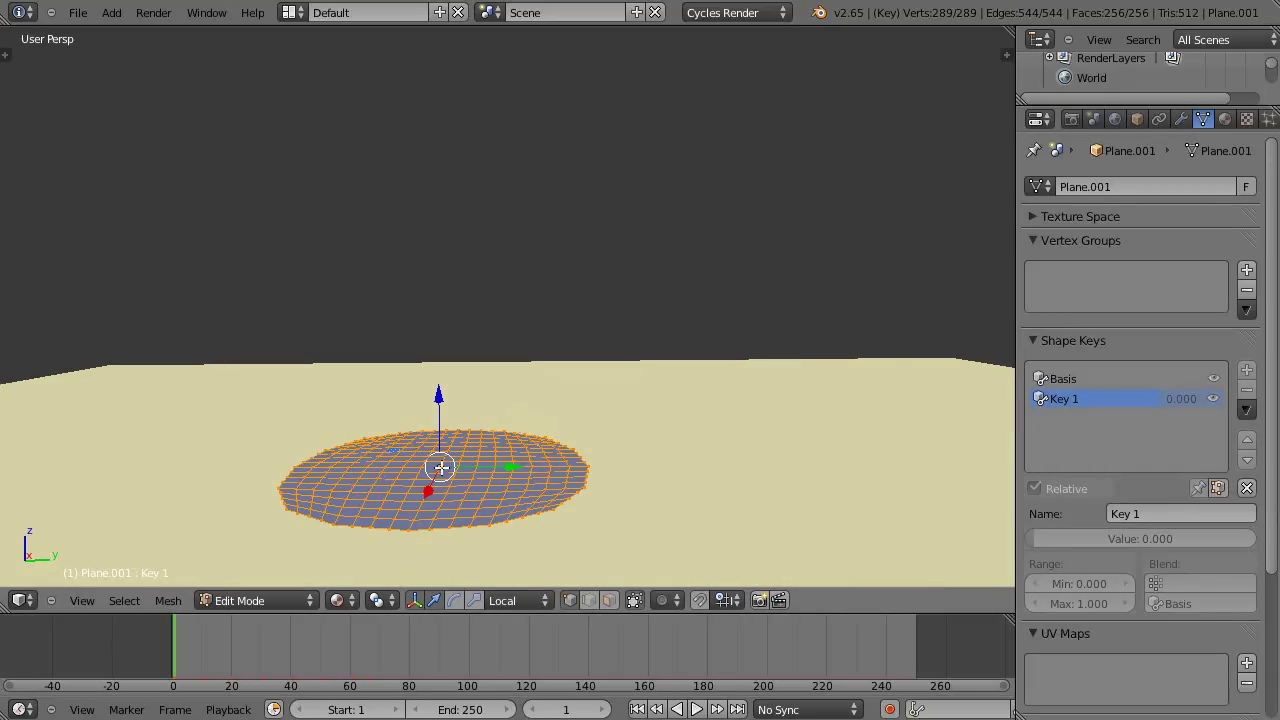
pyautogui.press('a')
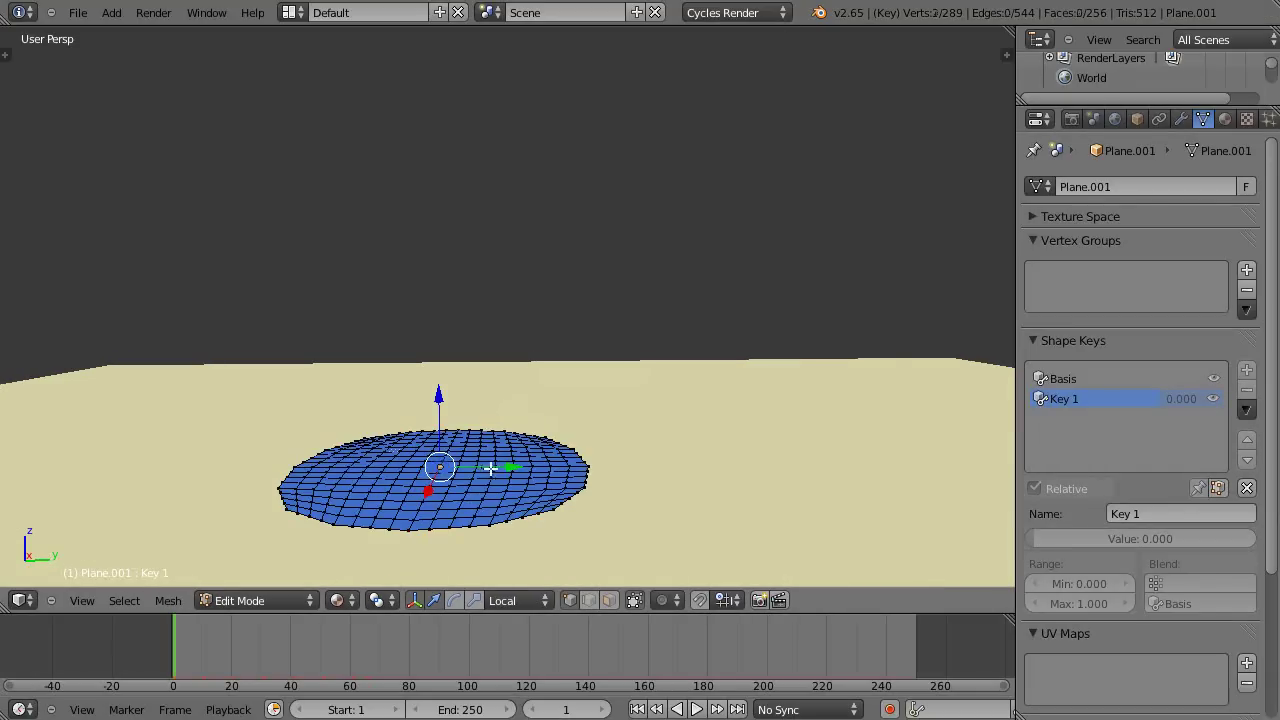
pyautogui.click(675, 603)
pyautogui.click(680, 557)
pyautogui.click(700, 600)
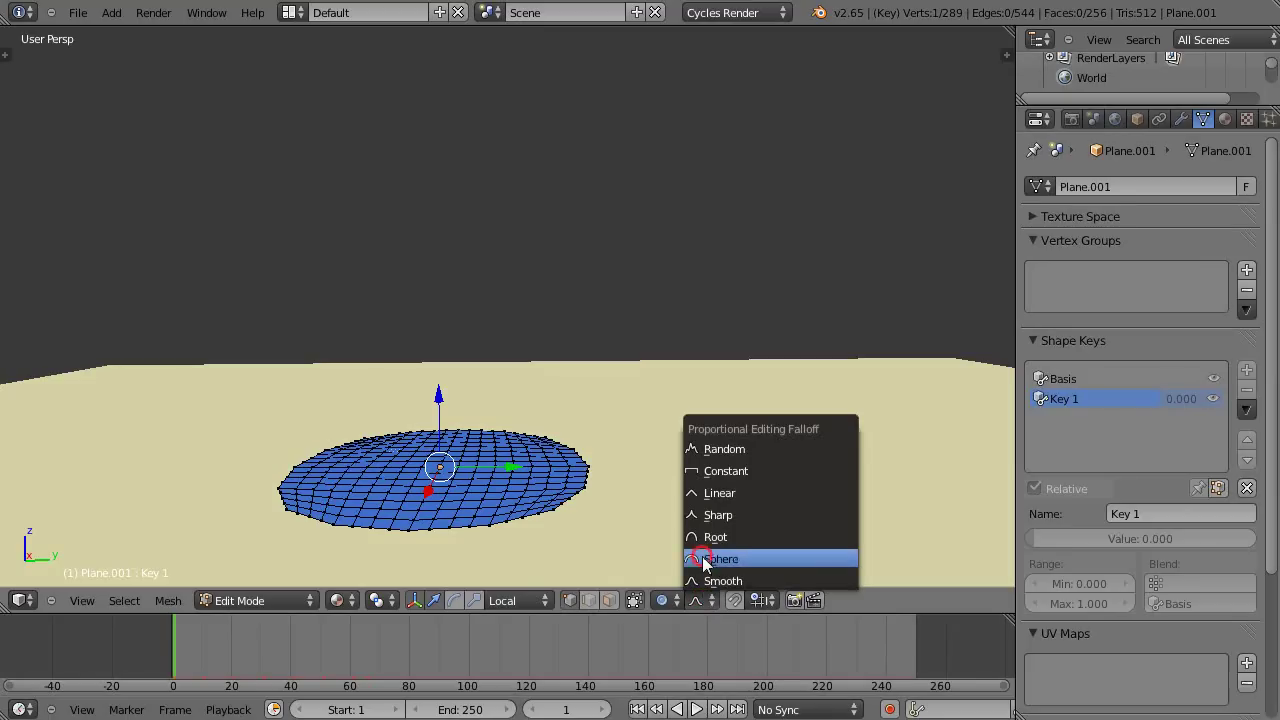
pyautogui.click(706, 560)
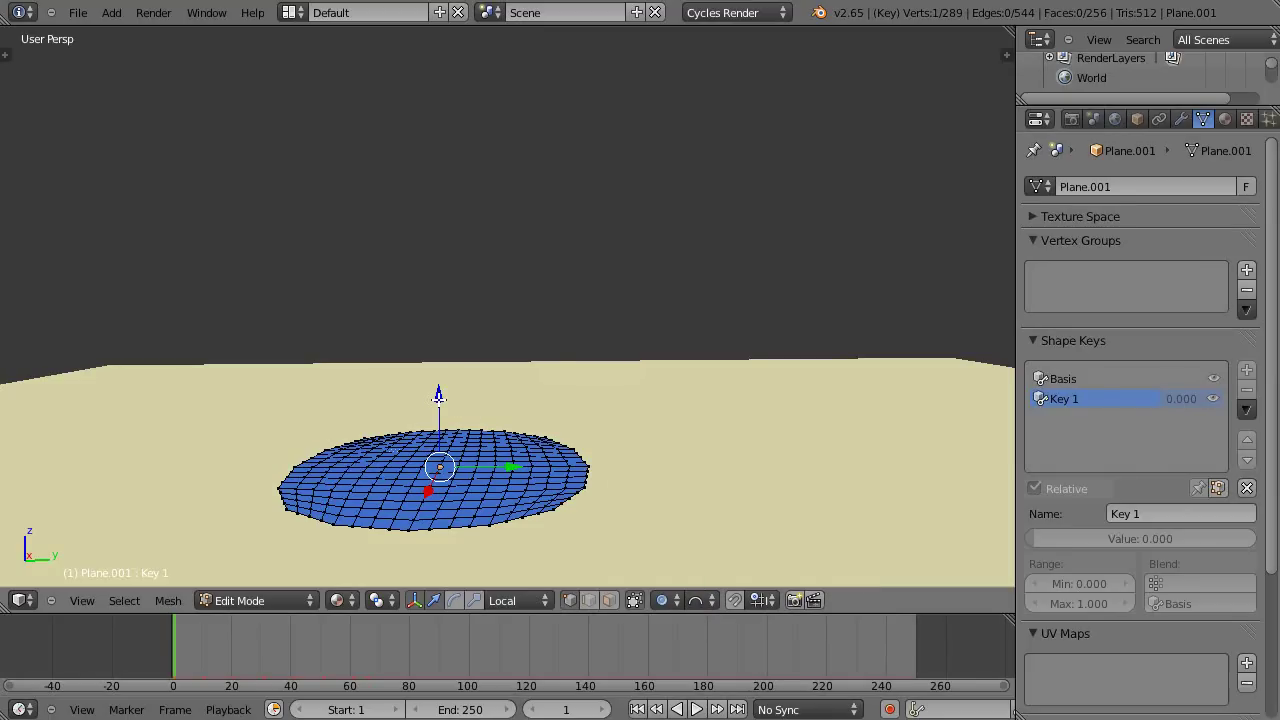
# - Pull the disc's centre up on Z into a tall dome
pyautogui.moveTo(438, 395); pyautogui.dragTo(456, 281)
pyautogui.scroll(-5, 446, 366)
pyautogui.scroll(4, 446, 364)
pyautogui.scroll(4, 454, 354)
pyautogui.scroll(-2, 454, 351)
pyautogui.scroll(2, 457, 287)
pyautogui.rightClick(458, 290)
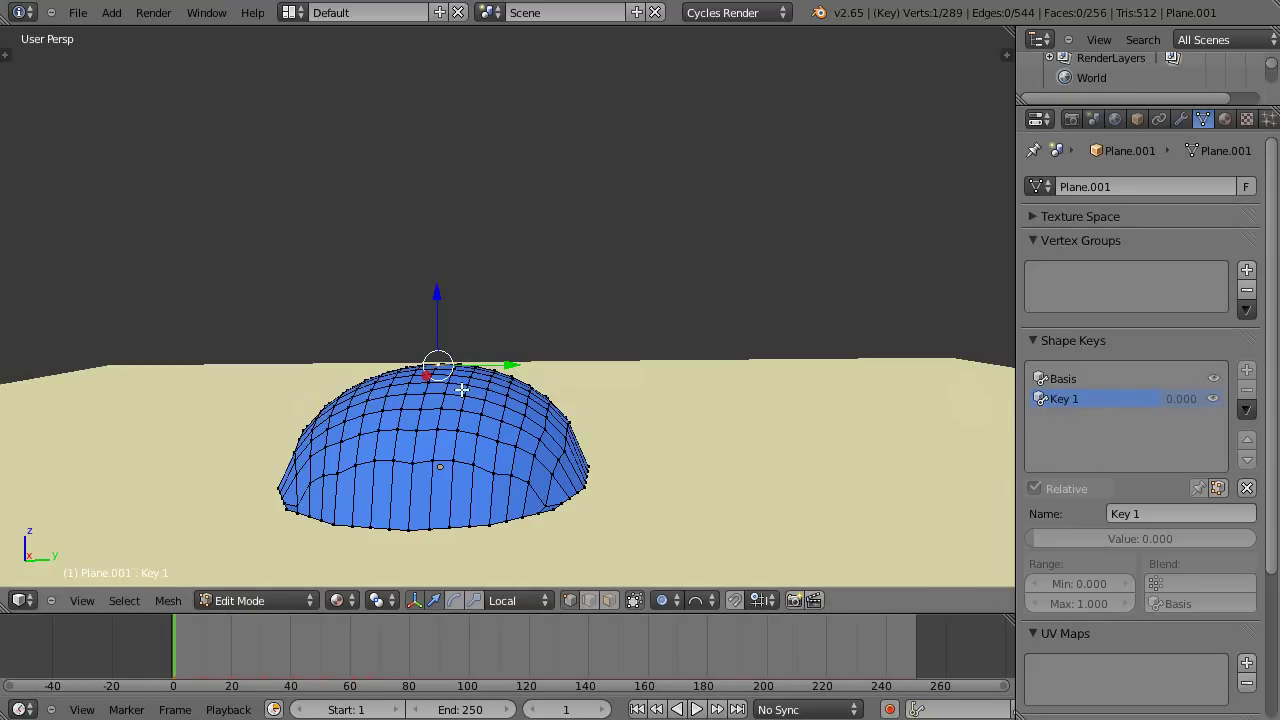
# - In Object Mode, preview Key 1 at 1.0 to show the dome, then reset it to 0
pyautogui.press('Tab')
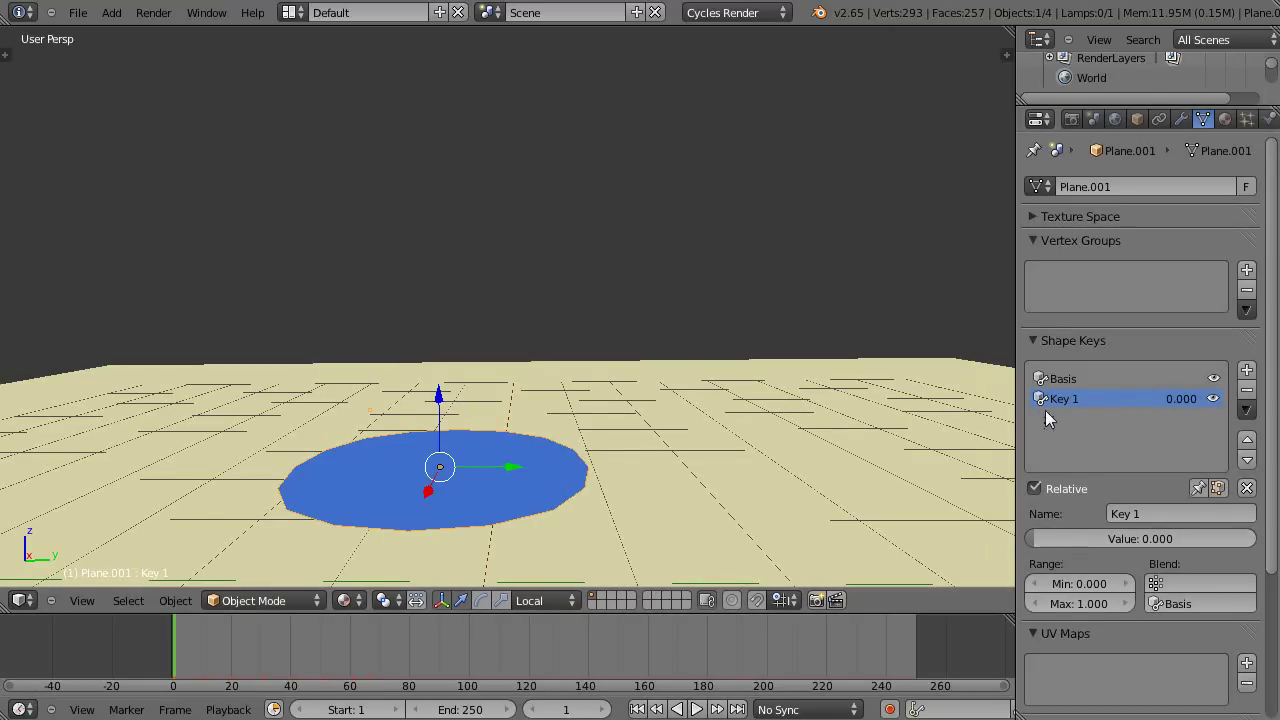
pyautogui.moveTo(1061, 536); pyautogui.dragTo(603, 429)
pyautogui.moveTo(1071, 531); pyautogui.dragTo(1148, 542)
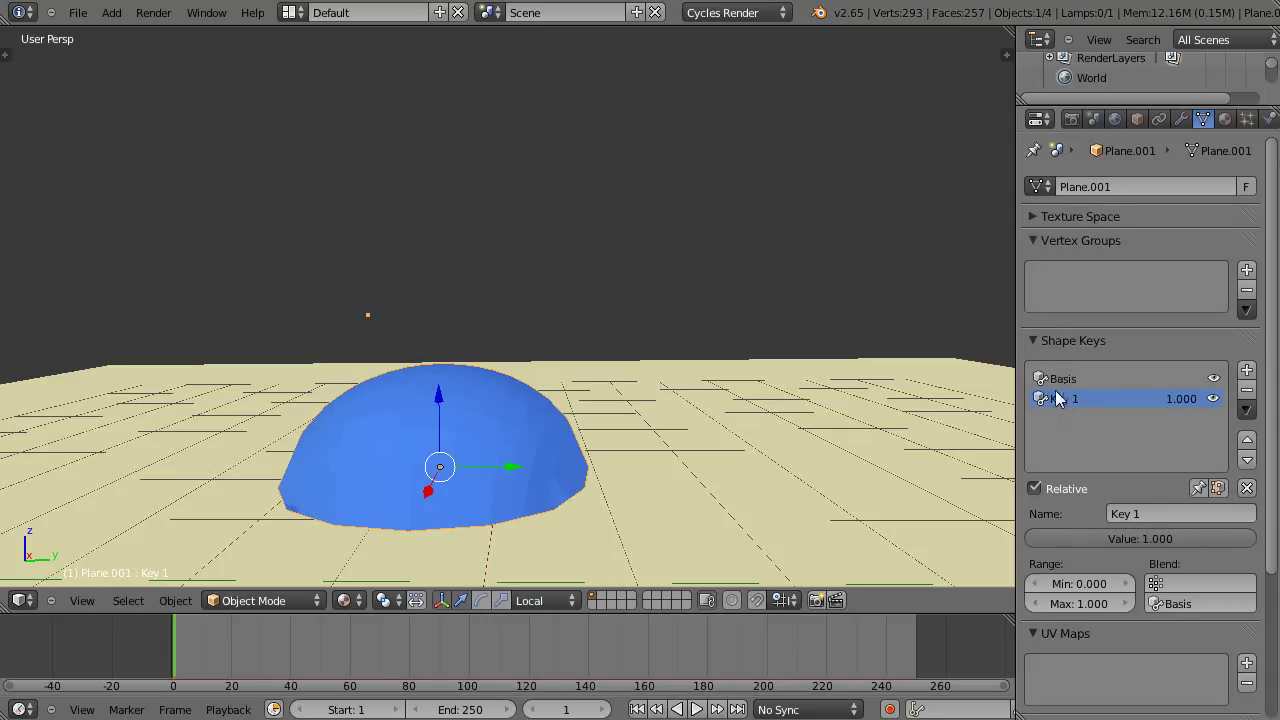
pyautogui.moveTo(1205, 539); pyautogui.dragTo(928, 539)
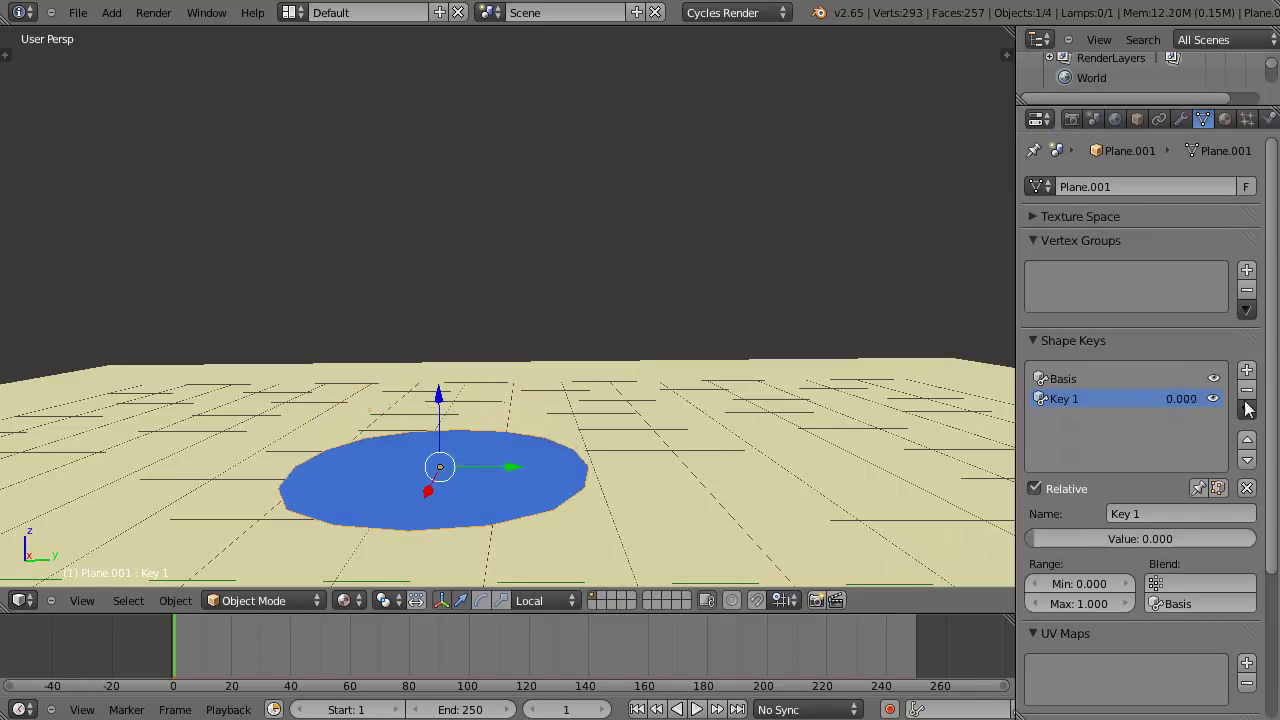
# - Add a Key 2 shape key and make it the active key in Edit Mode
pyautogui.click(1247, 370)
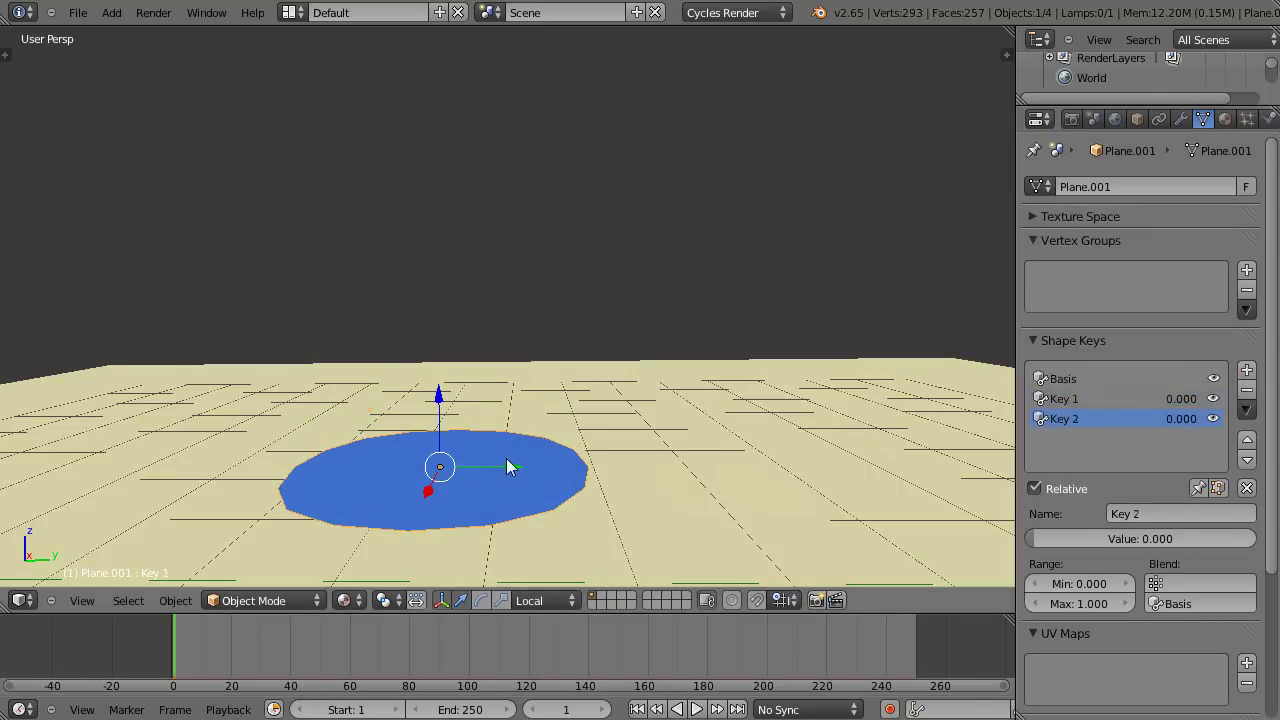
pyautogui.press('Tab')
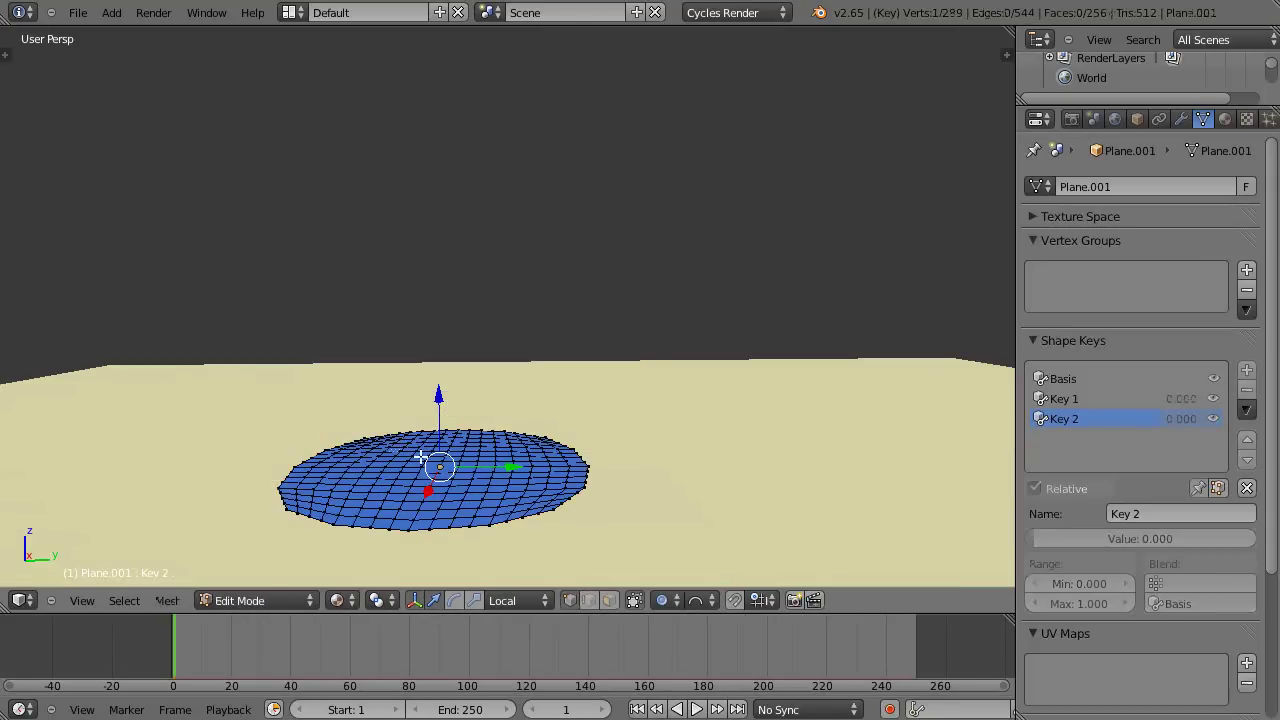
pyautogui.click(1062, 380)
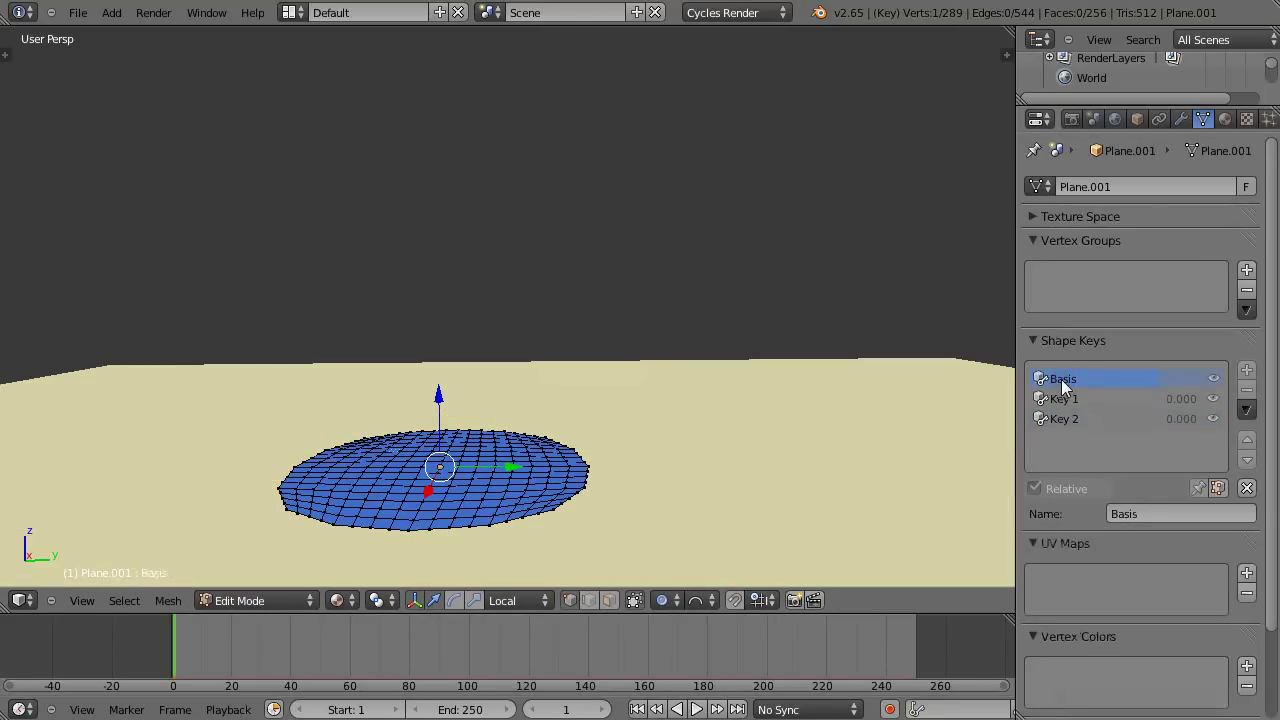
pyautogui.click(1064, 418)
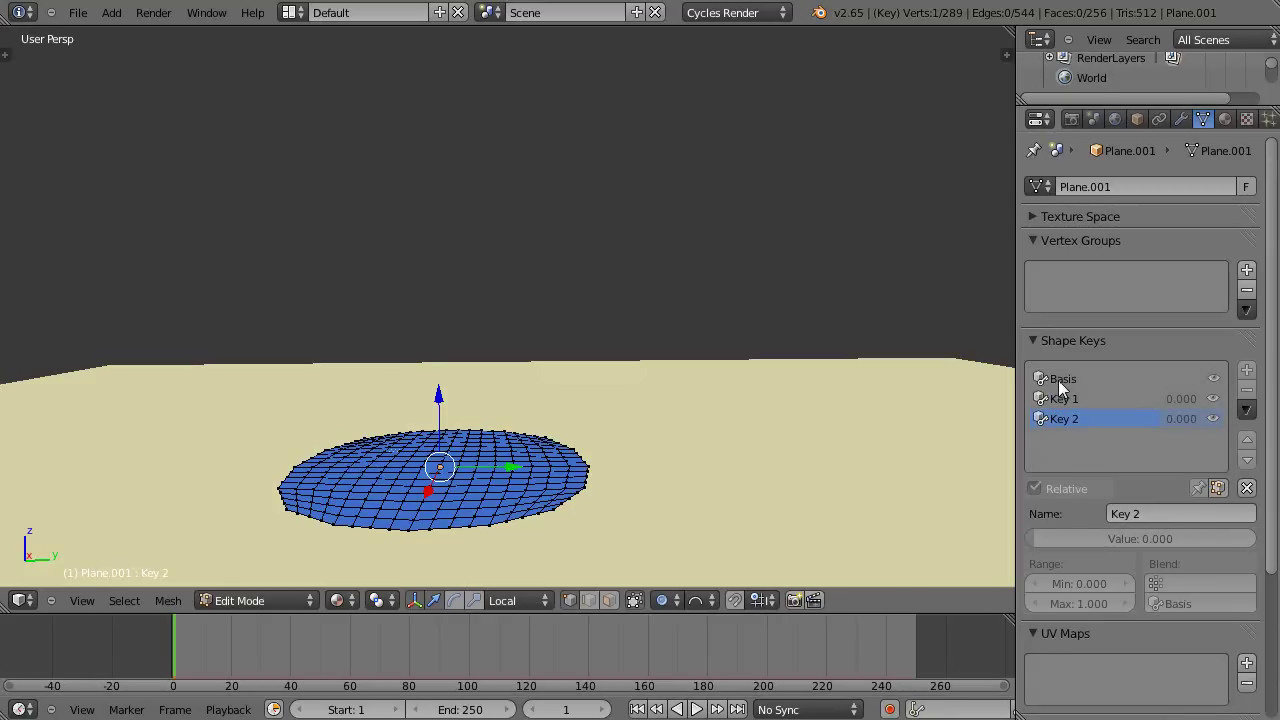
# - With Sharp proportional falloff, move the centre vertex up along Z into a pointed cone
pyautogui.click(698, 600)
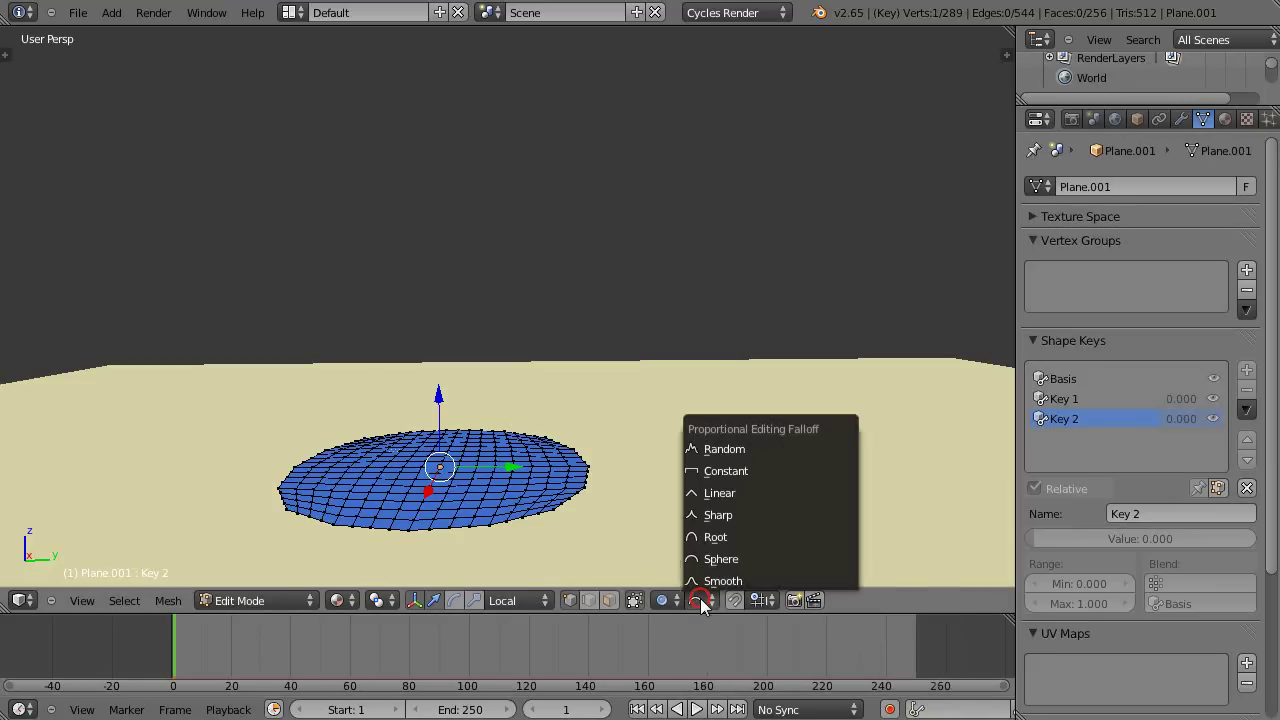
pyautogui.click(702, 515)
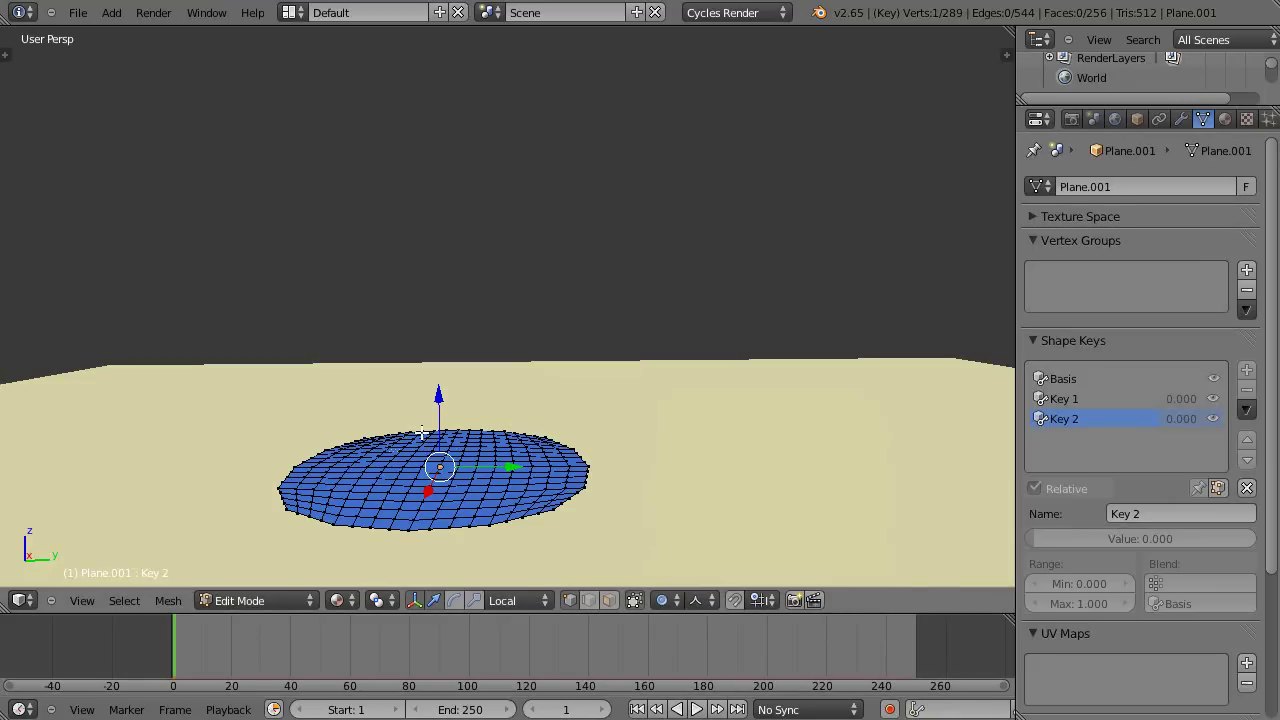
pyautogui.press('g')
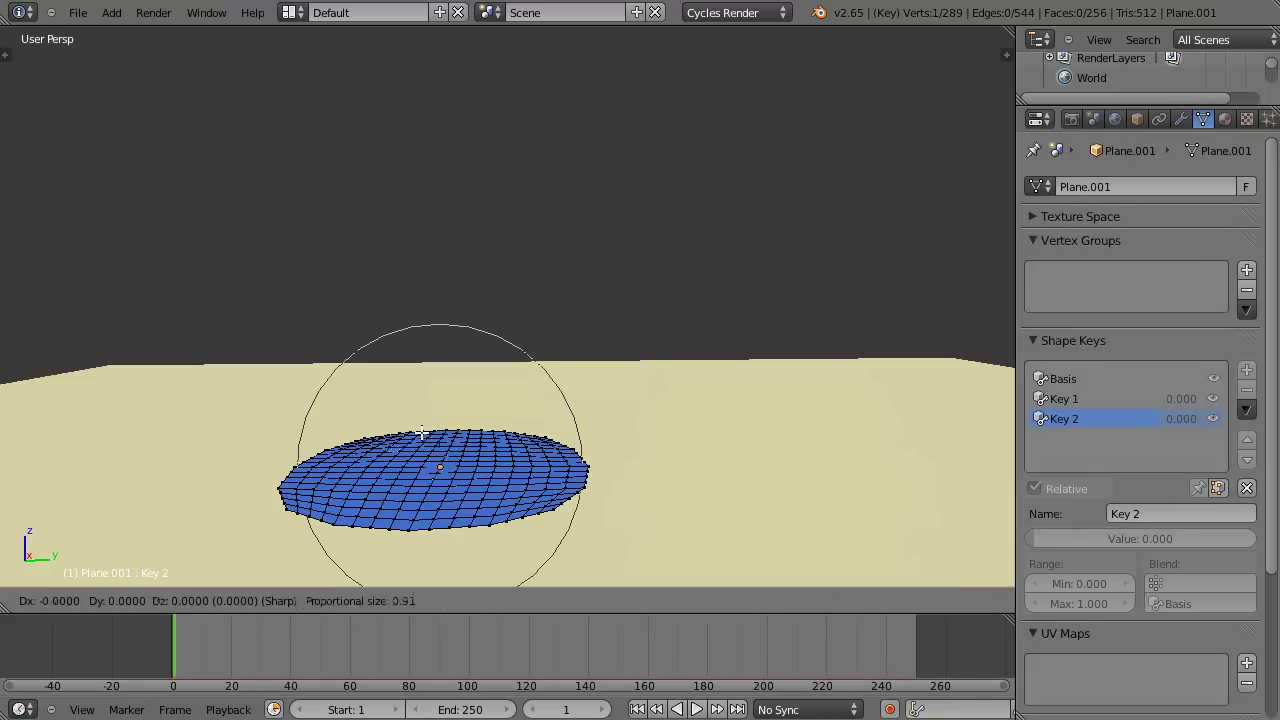
pyautogui.press('z')
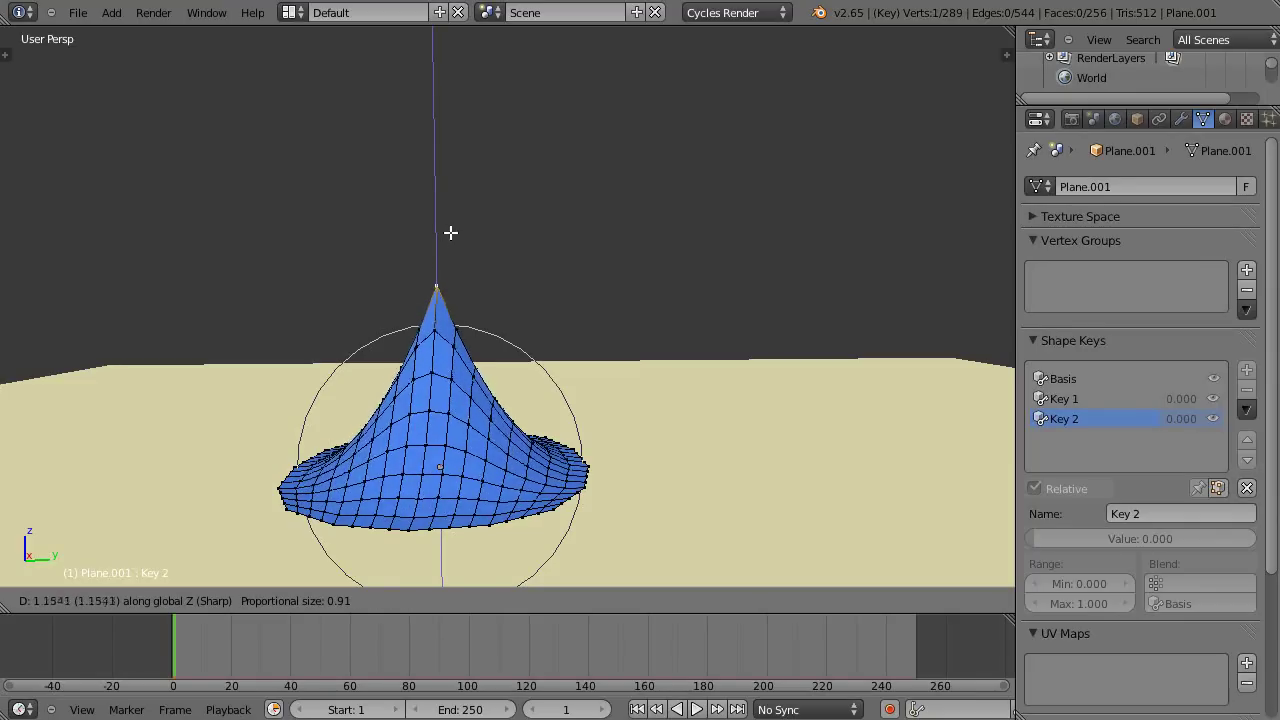
pyautogui.scroll(4, 451, 231)
pyautogui.scroll(-2, 451, 230)
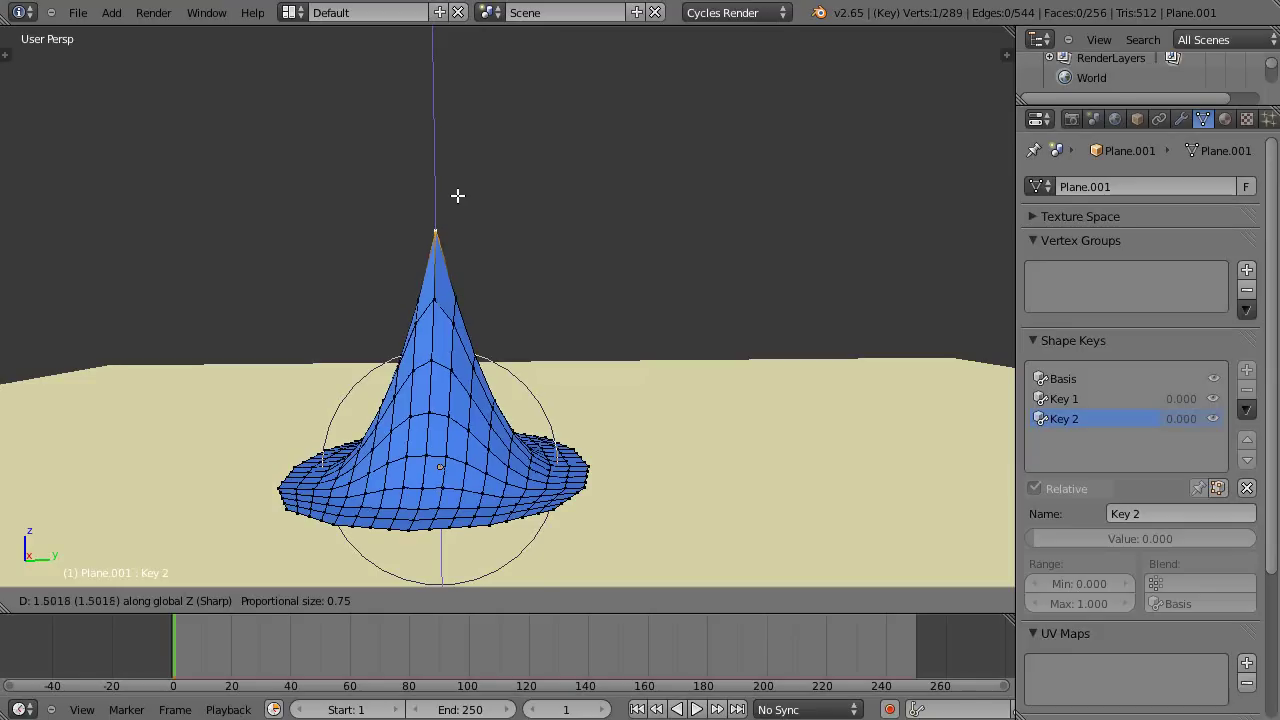
pyautogui.scroll(-3, 457, 197)
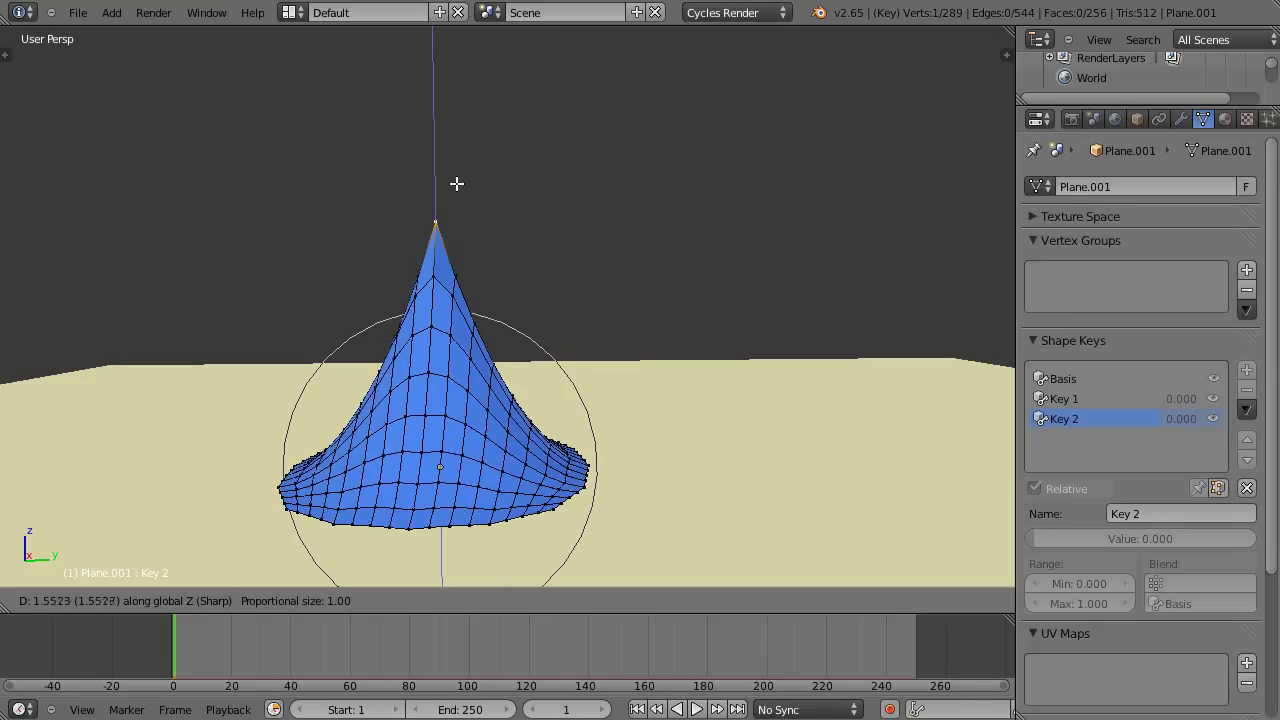
pyautogui.click(453, 167)
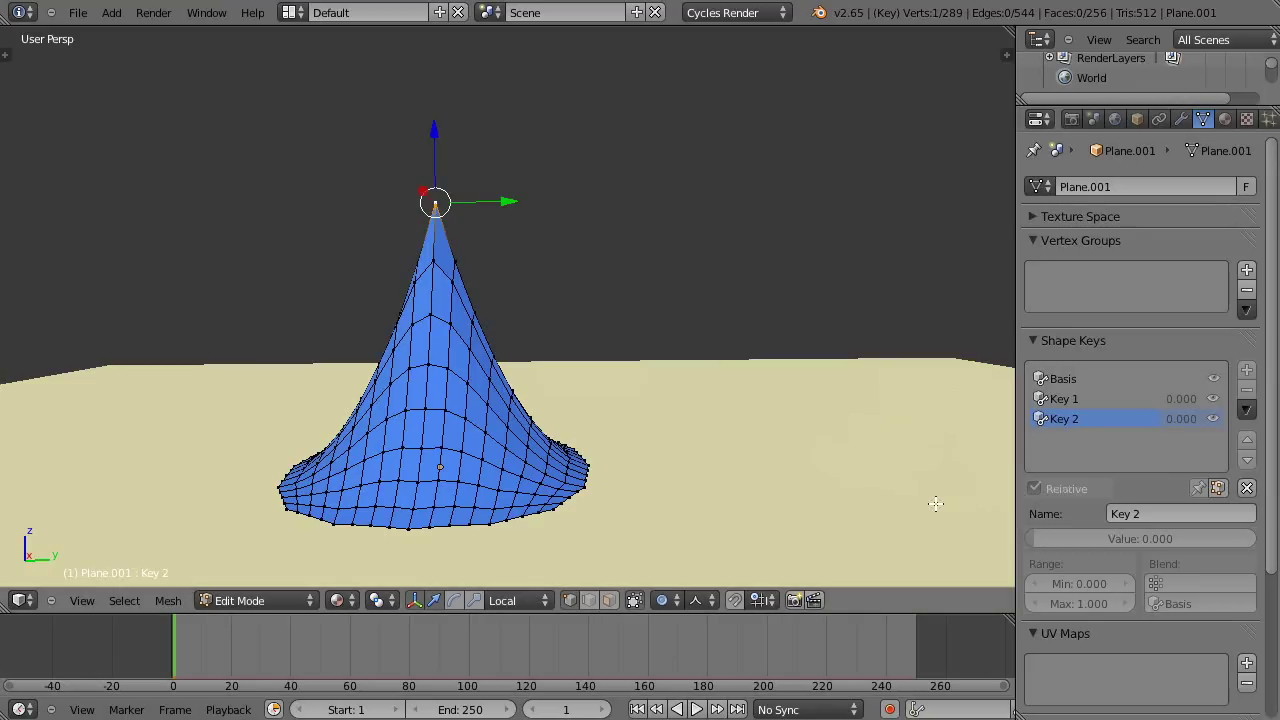
# - Back in Object Mode, preview the Key 2 cone and play the animation
pyautogui.press('Tab')
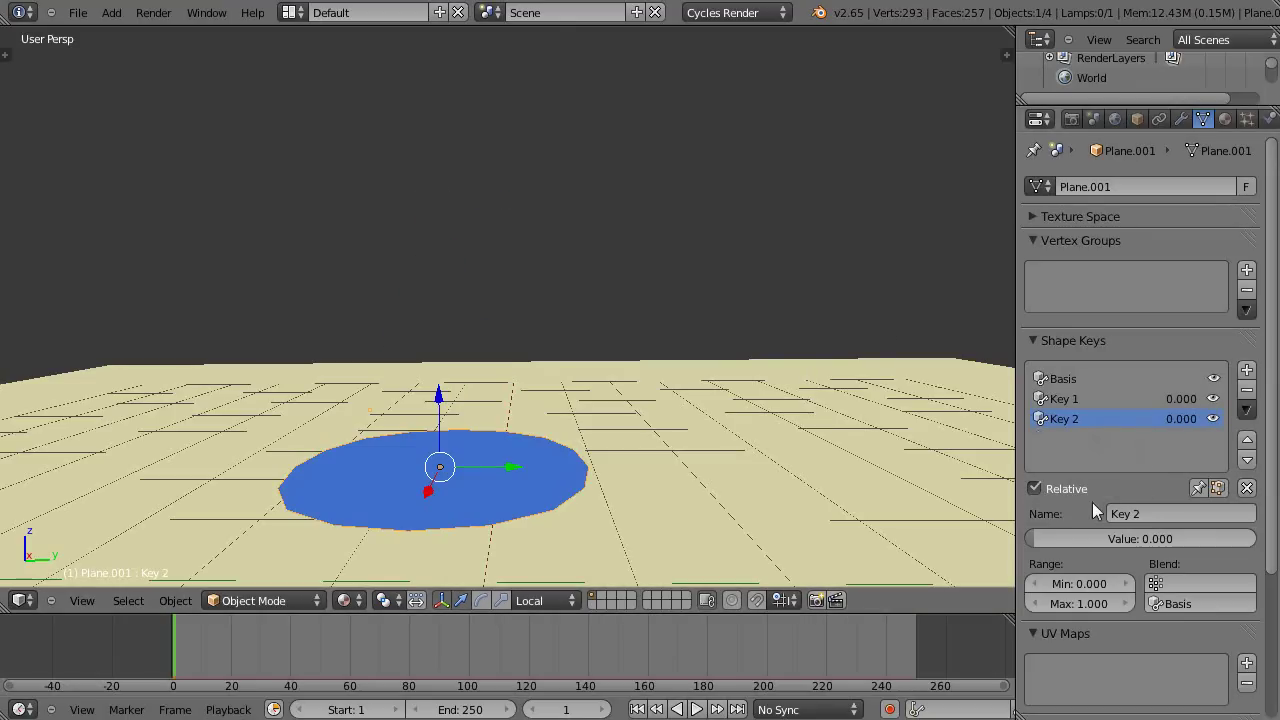
pyautogui.moveTo(1077, 537); pyautogui.dragTo(938, 533)
pyautogui.moveTo(654, 492); pyautogui.dragTo(633, 491, button='middle')
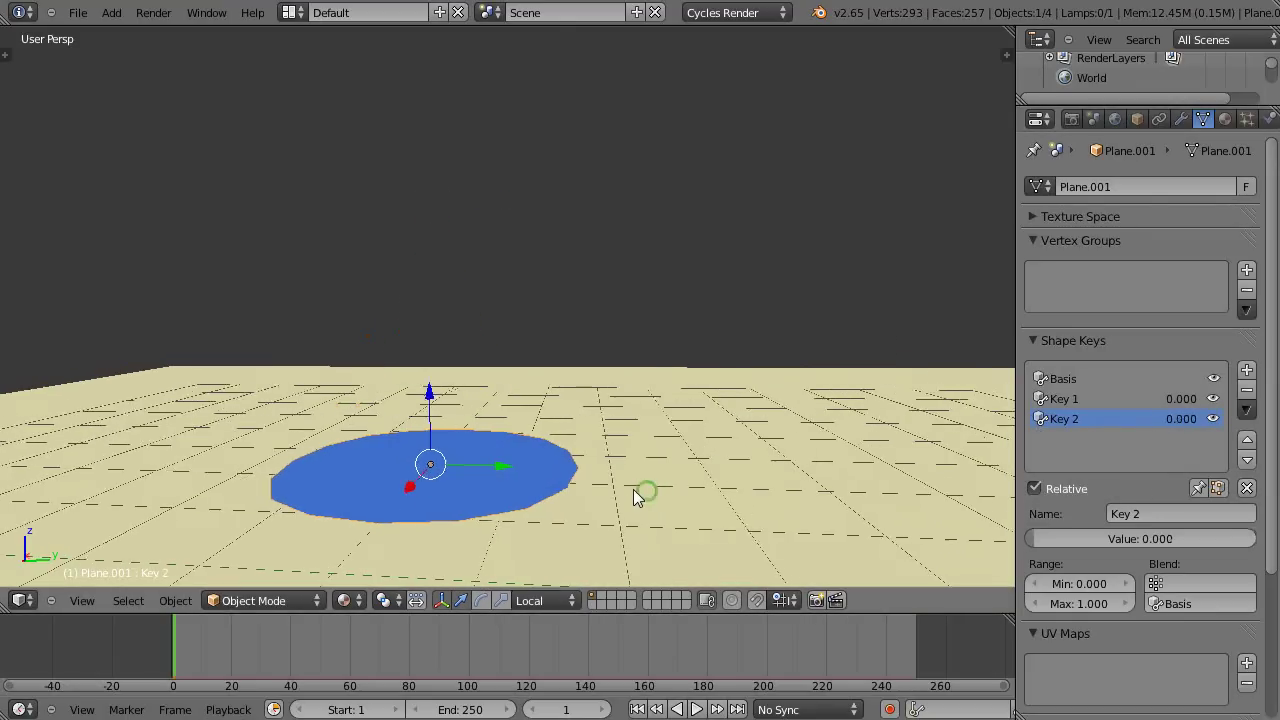
pyautogui.moveTo(578, 446); pyautogui.dragTo(676, 452, button='middle')
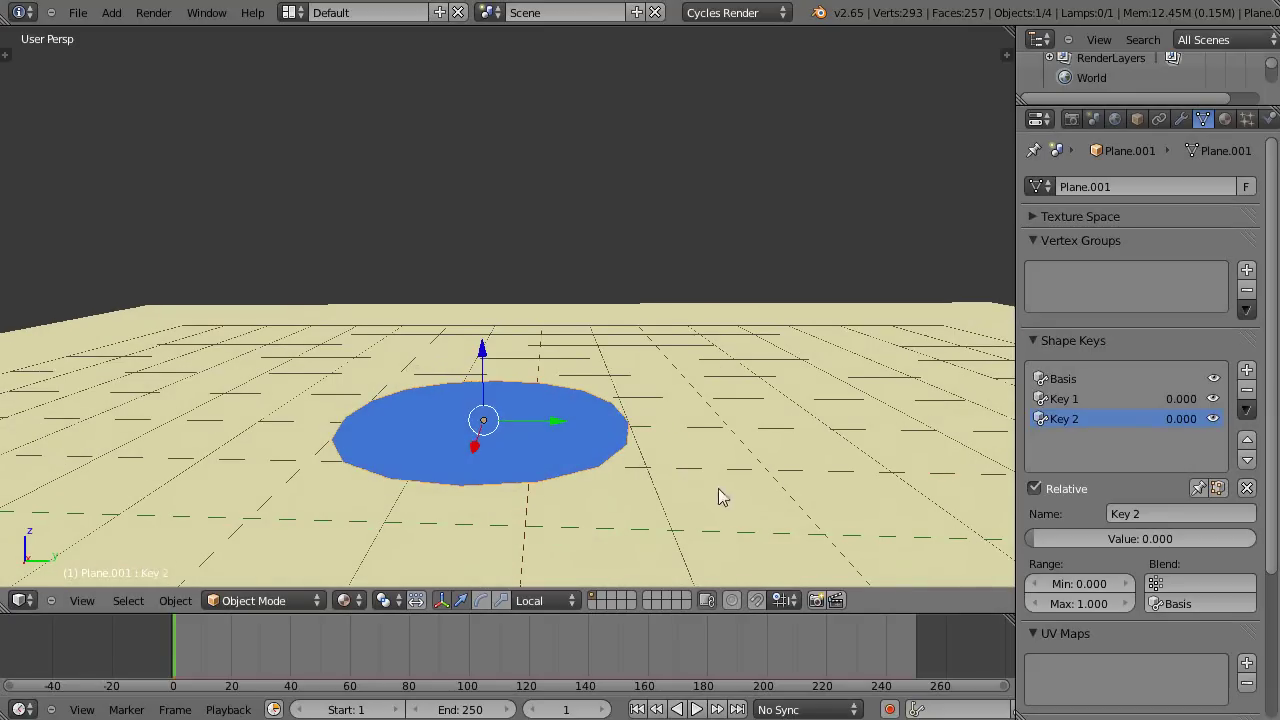
pyautogui.hotkey('alt', 'a')
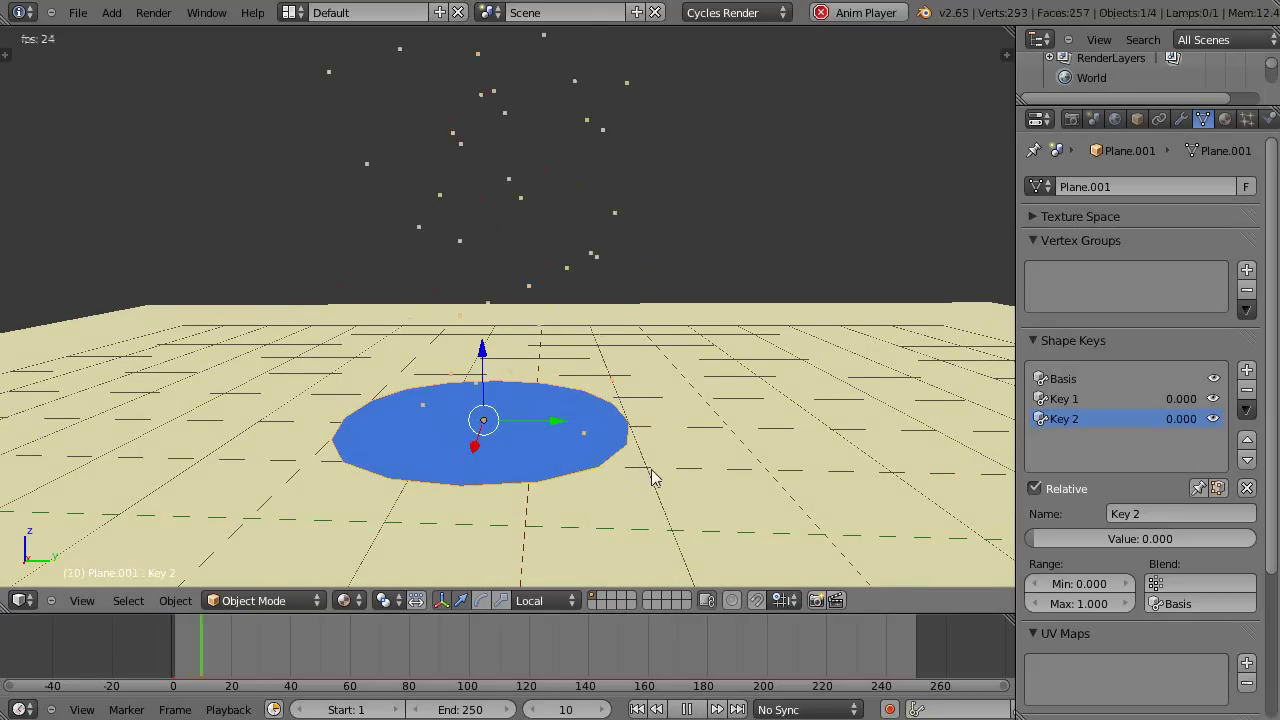
pyautogui.scroll(-5, 627, 480)
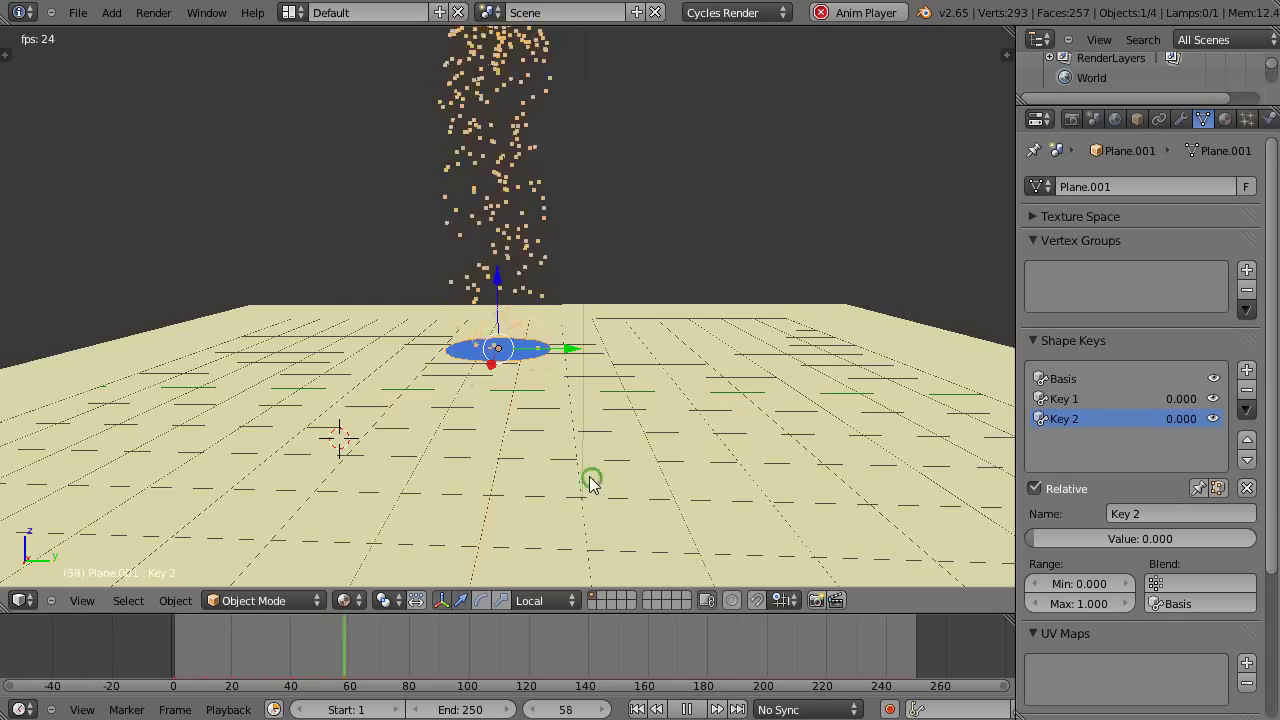
pyautogui.moveTo(592, 479); pyautogui.dragTo(561, 494, button='middle')
pyautogui.scroll(1, 561, 494)
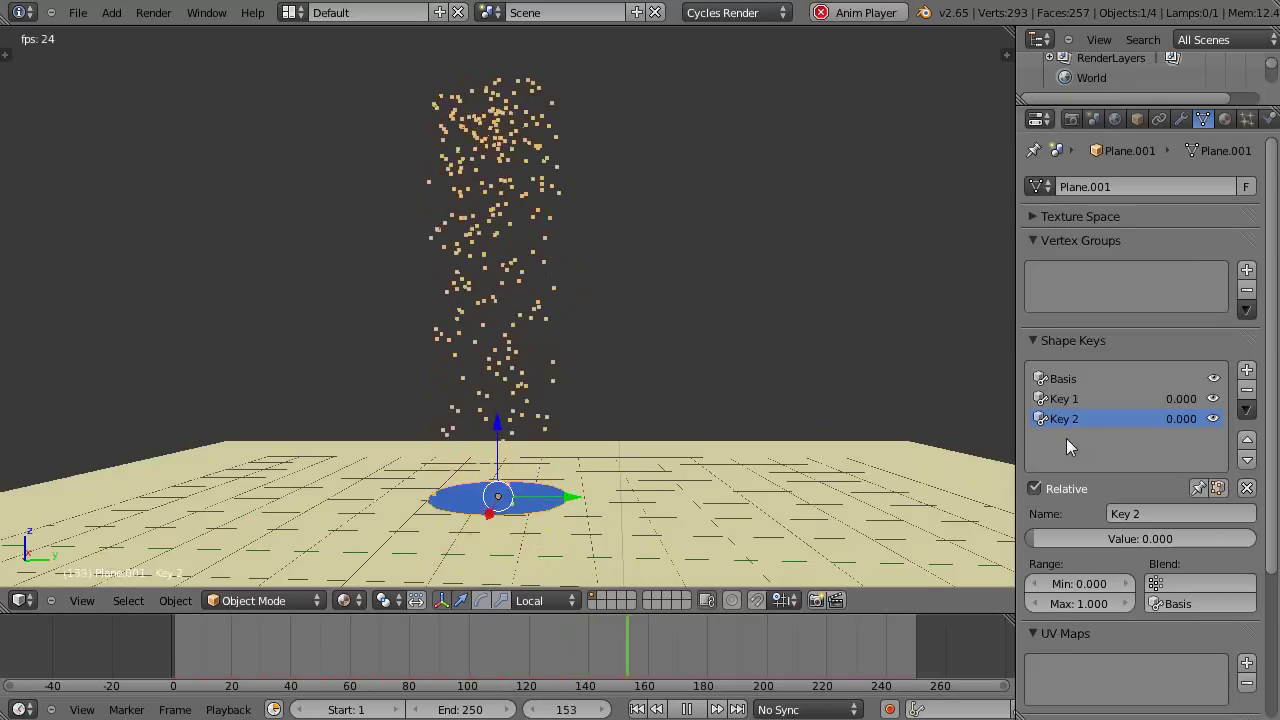
# - Set Key 1 to 1.000 to form the dome and rewind playback to the first frame
pyautogui.click(1062, 400)
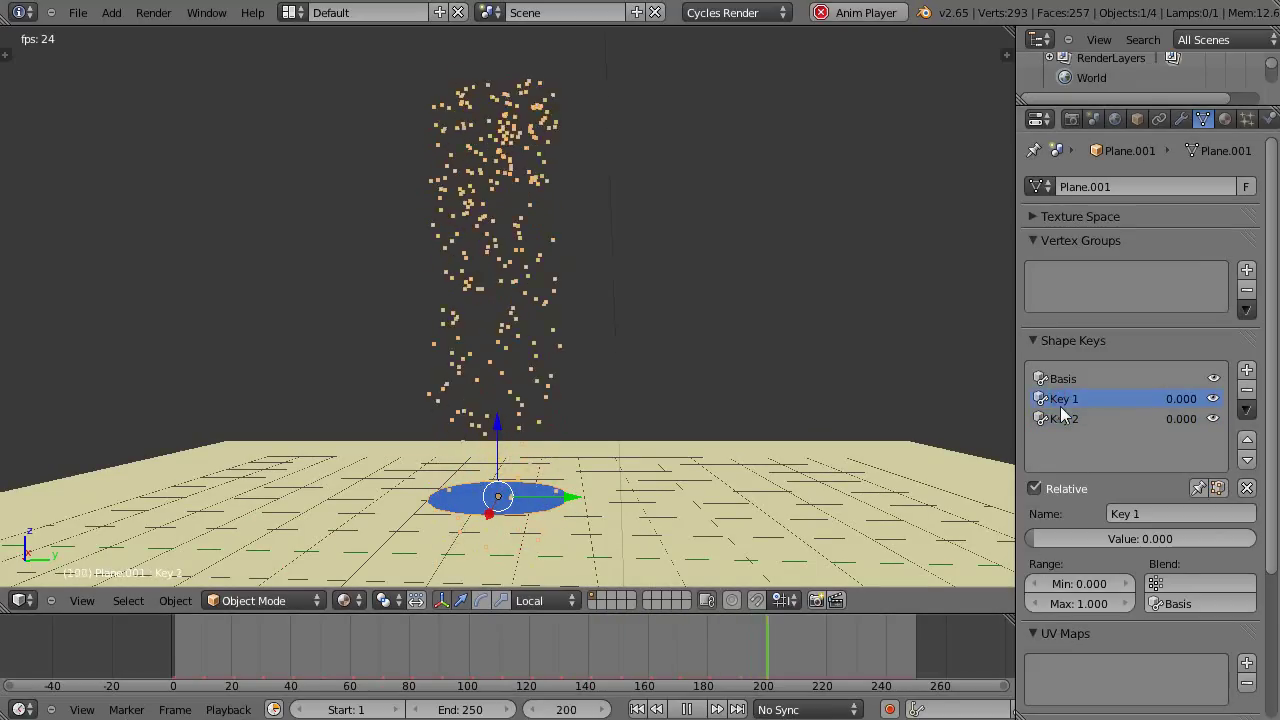
pyautogui.moveTo(1064, 539); pyautogui.dragTo(1256, 539)
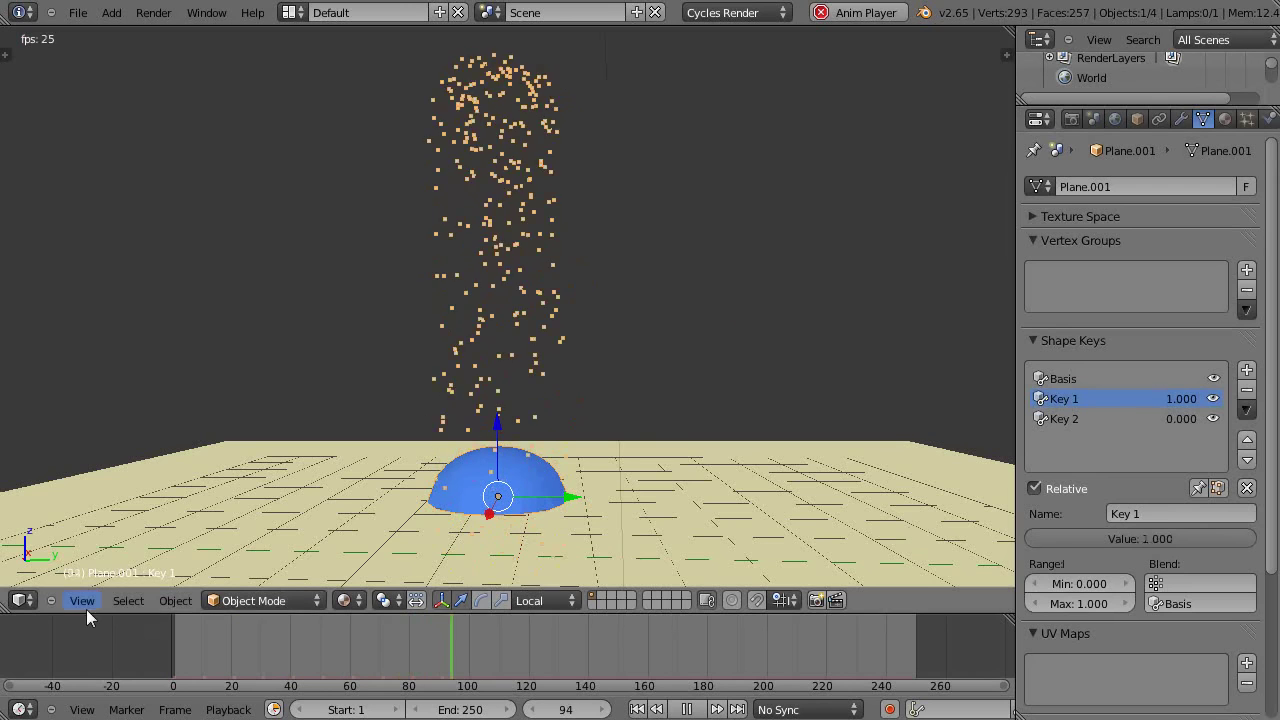
pyautogui.click(169, 636)
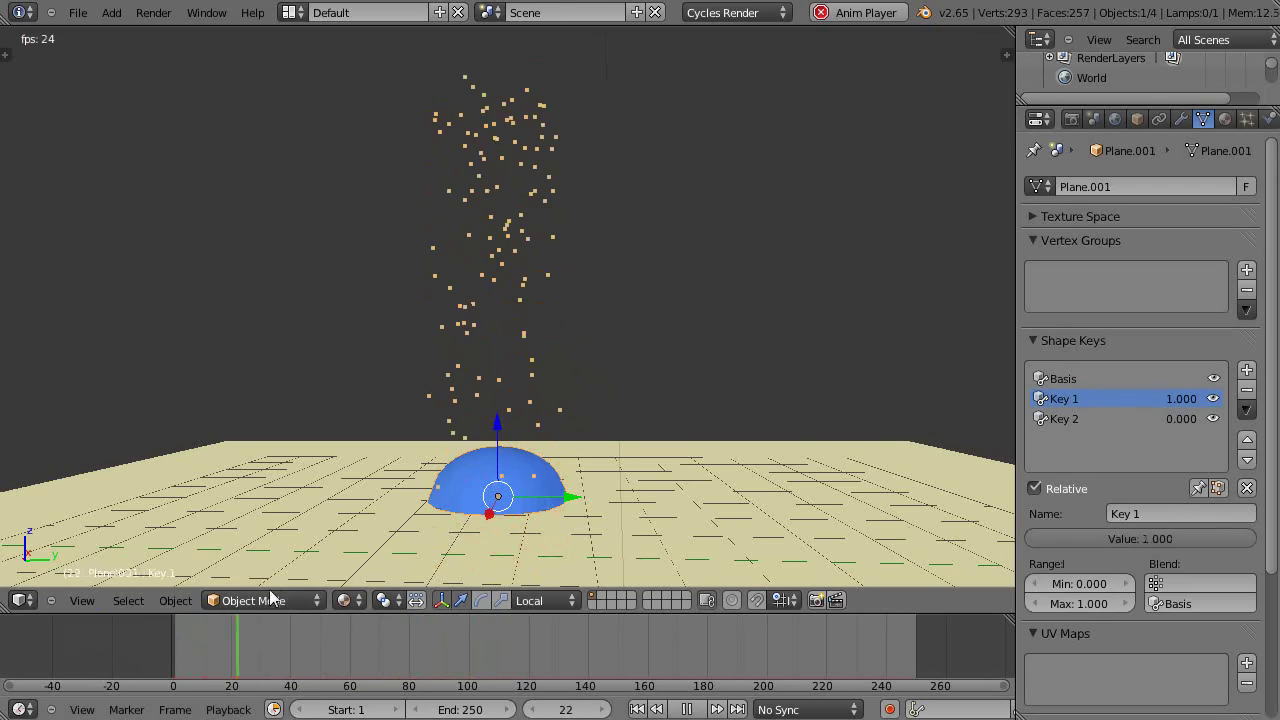
pyautogui.moveTo(310, 543); pyautogui.dragTo(288, 483, button='middle')
pyautogui.scroll(3, 580, 515)
pyautogui.scroll(-3, 585, 501)
pyautogui.scroll(-3, 546, 491)
pyautogui.moveTo(546, 491); pyautogui.dragTo(533, 537, button='middle')
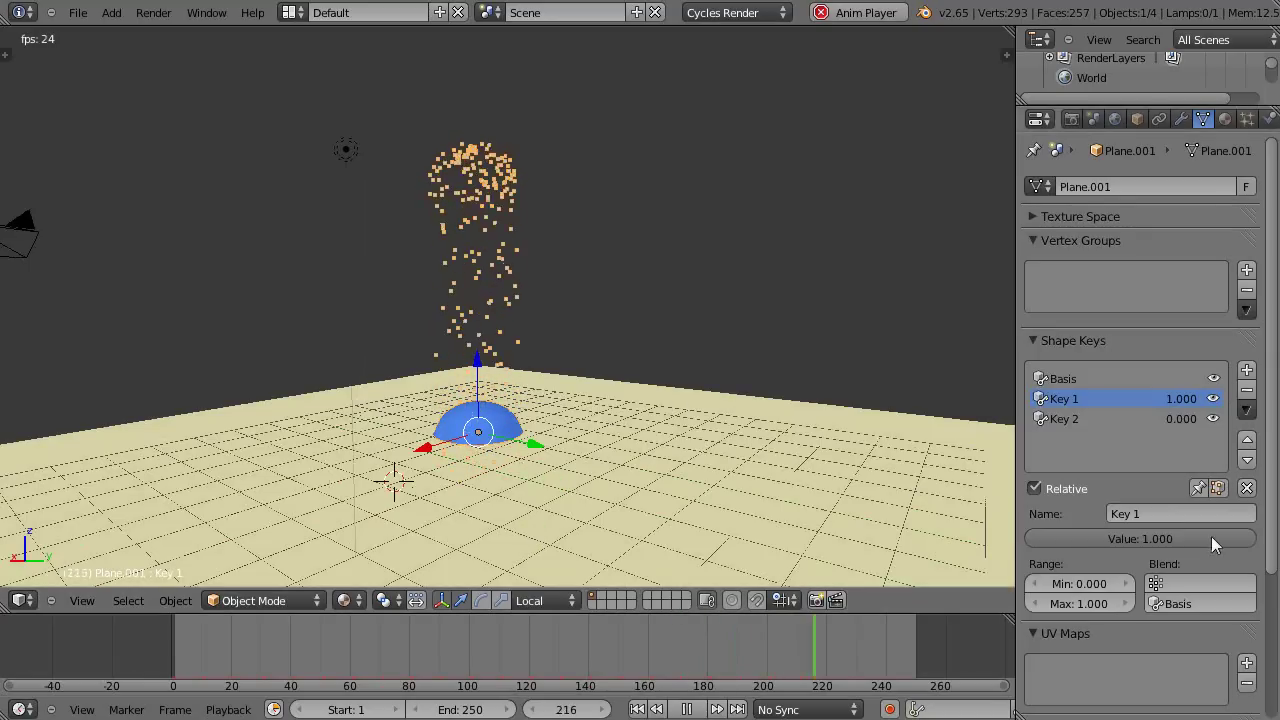
pyautogui.rightClick(478, 430)
pyautogui.rightClick(478, 430)
pyautogui.scroll(5, 529, 444)
pyautogui.scroll(-3, 529, 444)
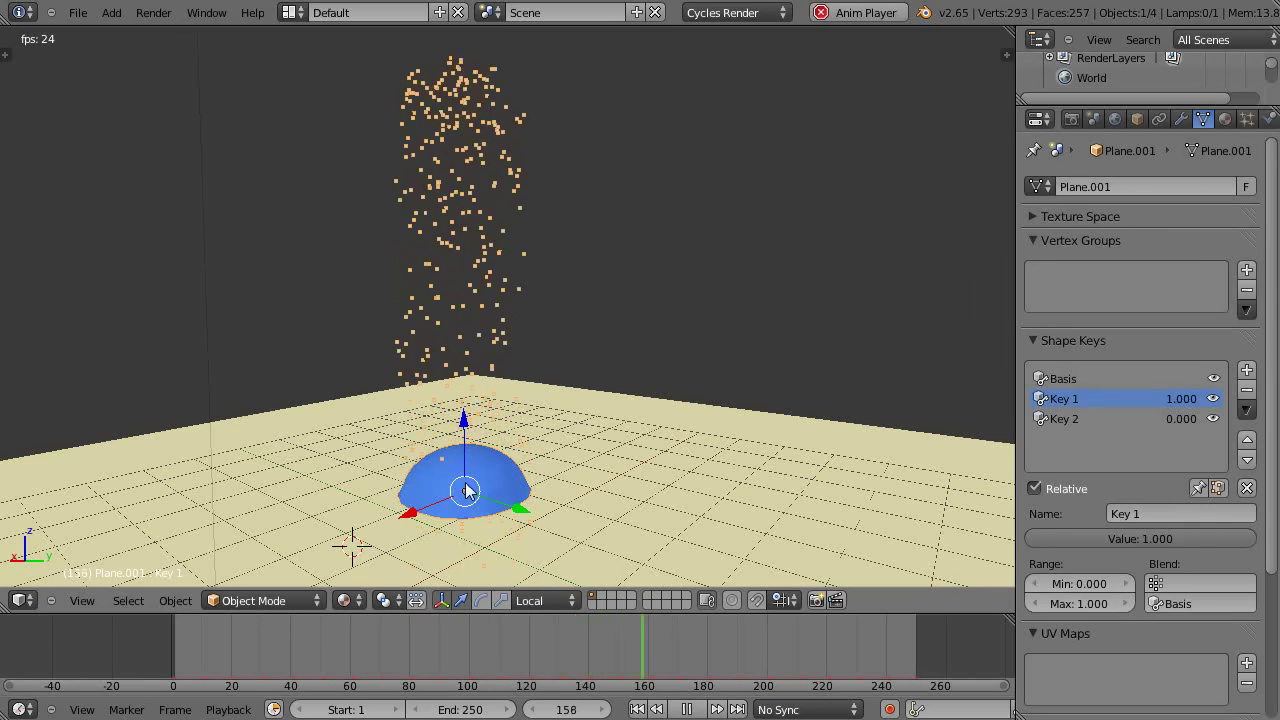
# - Set the particle emitter's object Z velocity to 0 in the Particles tab
pyautogui.click(1247, 118)
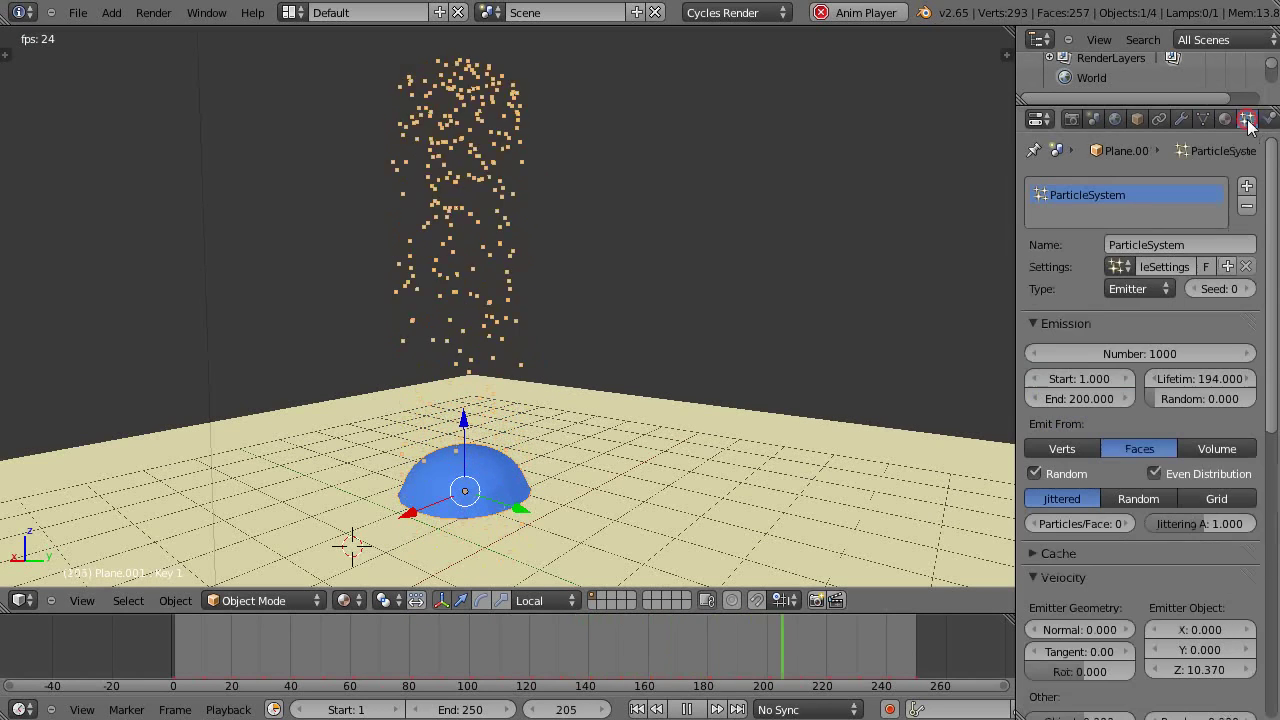
pyautogui.click(1205, 670)
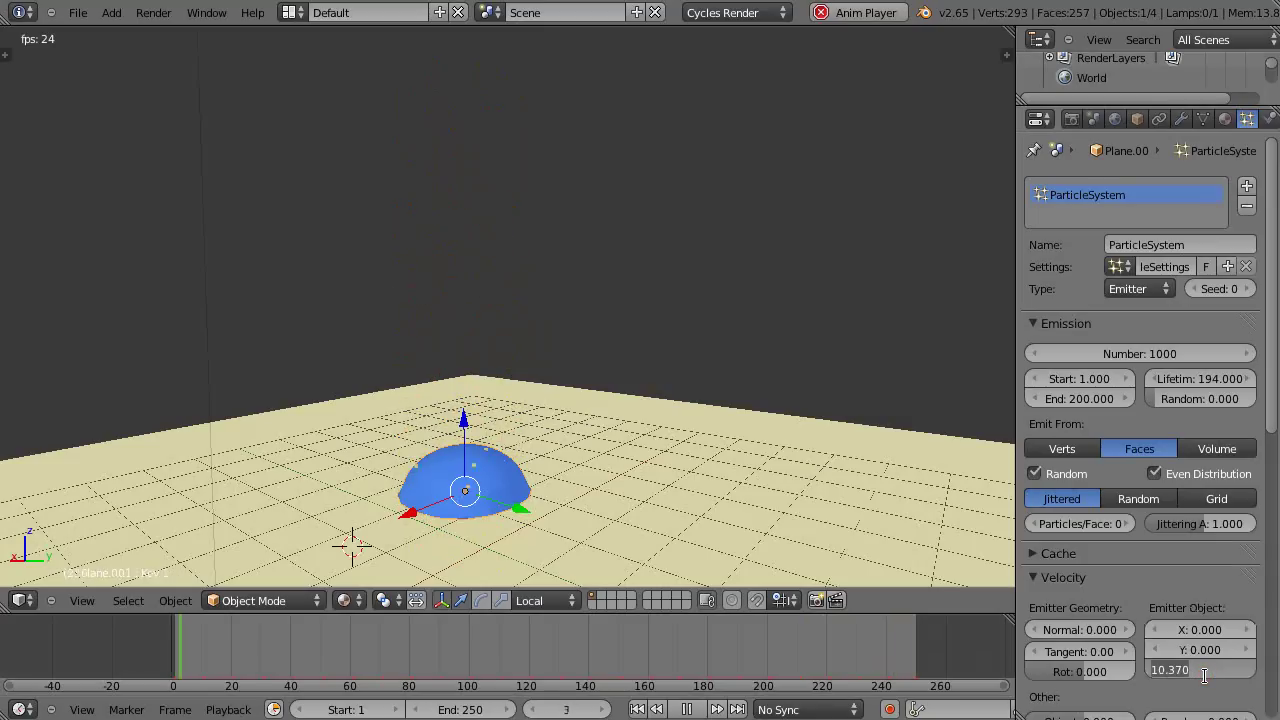
pyautogui.write('0')
pyautogui.press('Return')
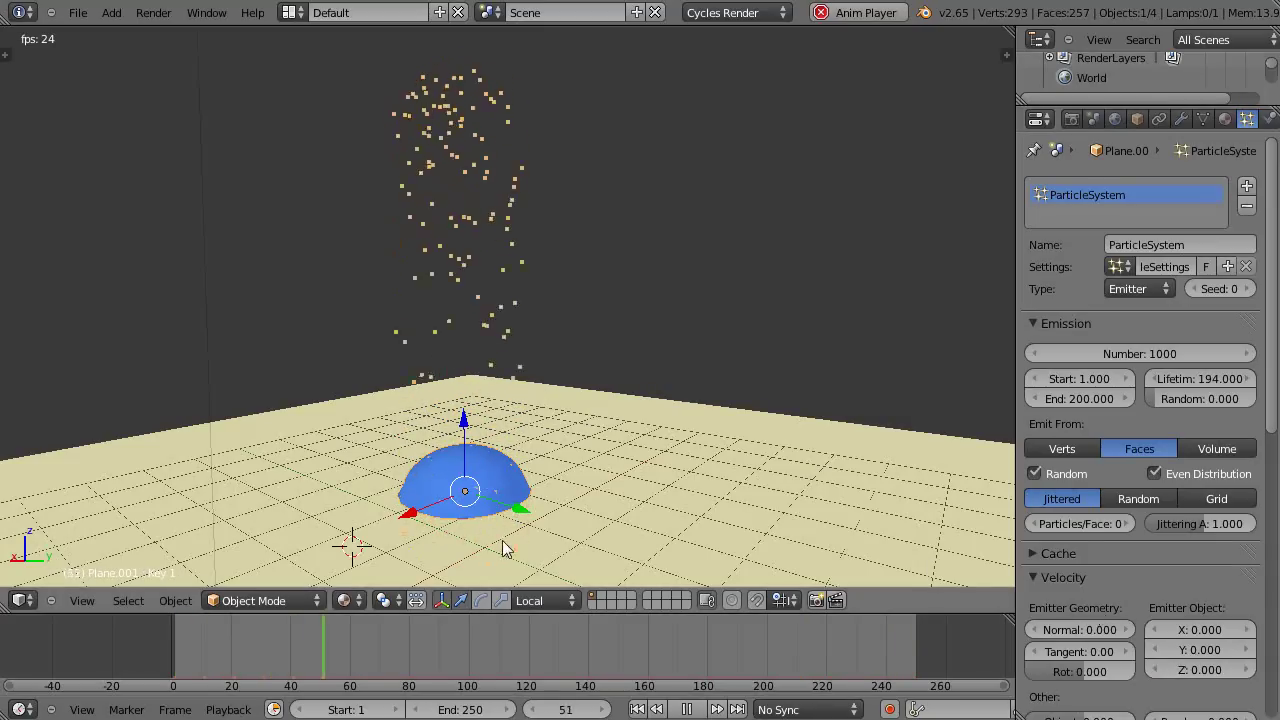
pyautogui.moveTo(490, 525); pyautogui.dragTo(530, 376, button='middle')
pyautogui.scroll(2, 532, 450)
pyautogui.scroll(2, 532, 450)
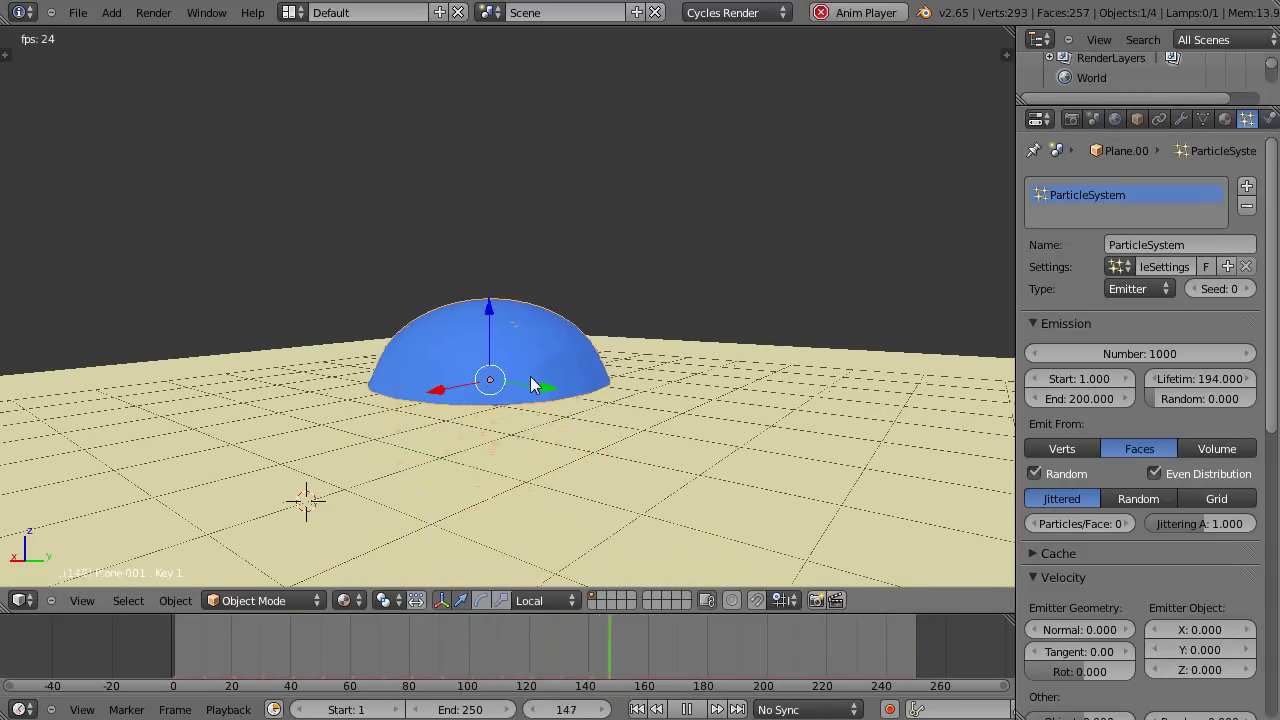
# - Display the dome's face normals from the Mesh Display panel in Edit Mode
pyautogui.press('Tab')
pyautogui.scroll(2, 532, 402)
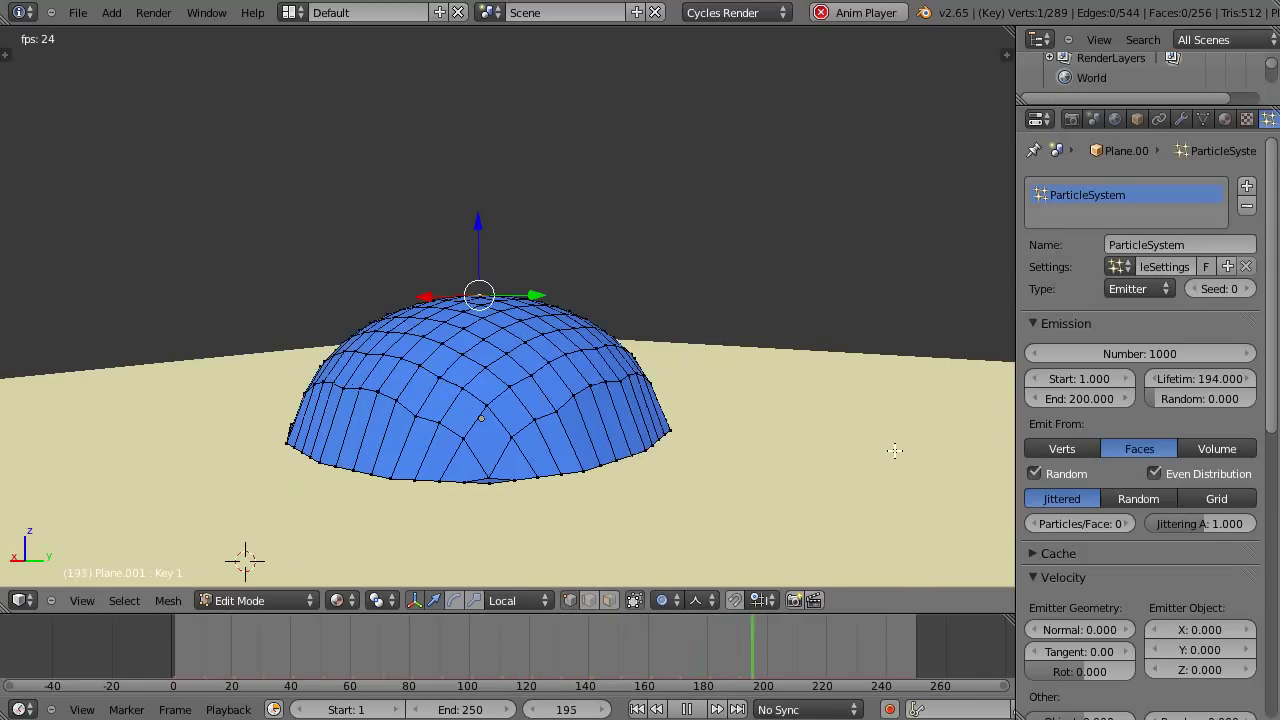
pyautogui.press('n')
pyautogui.scroll(-6, 901, 466)
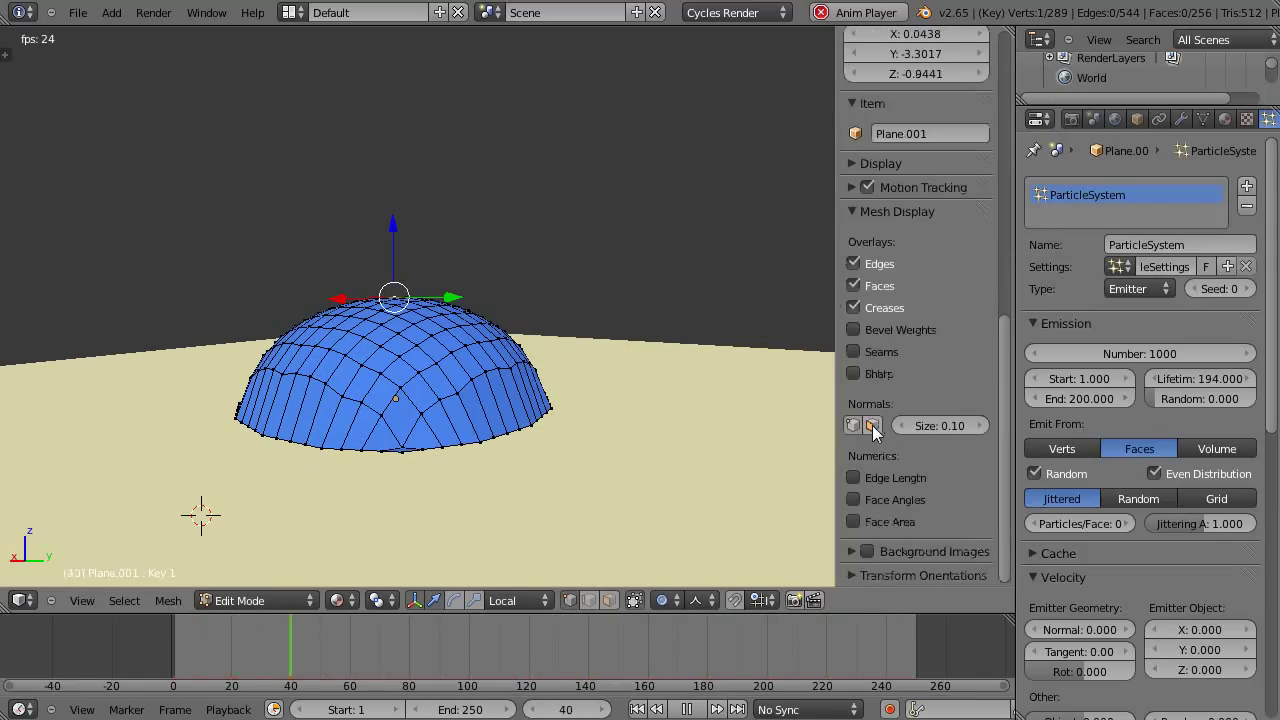
pyautogui.click(872, 425)
pyautogui.scroll(1, 421, 389)
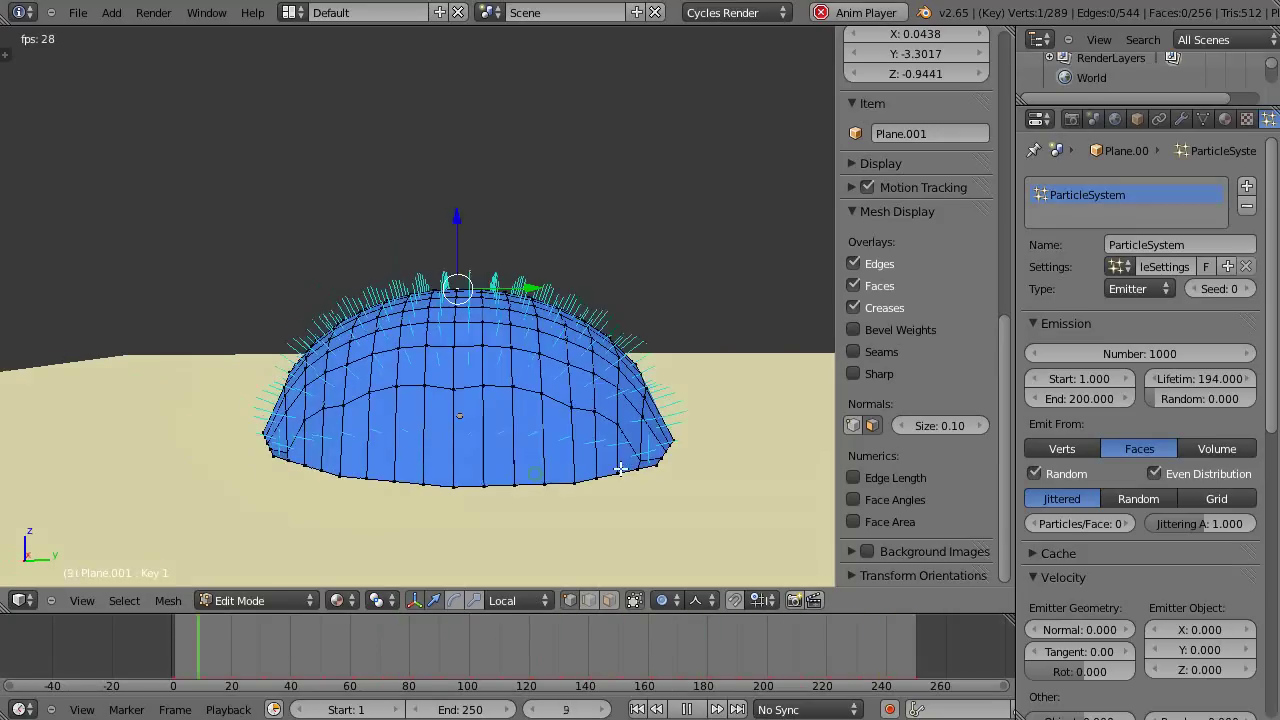
pyautogui.scroll(-2, 525, 468)
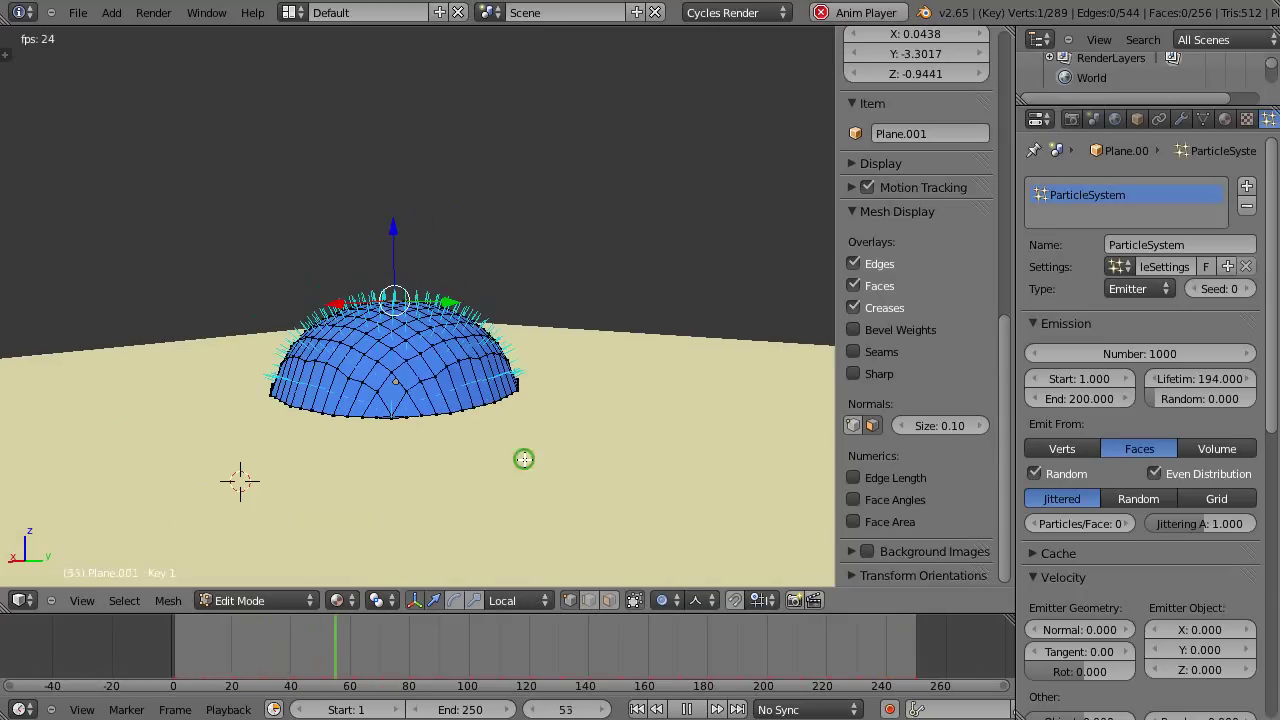
# - Raise the particles' normal velocity to about 10.1
pyautogui.moveTo(524, 459)
pyautogui.mouseDown(button='middle')
pyautogui.moveTo(523, 477)
pyautogui.moveTo(543, 471)
pyautogui.mouseUp(button='middle')
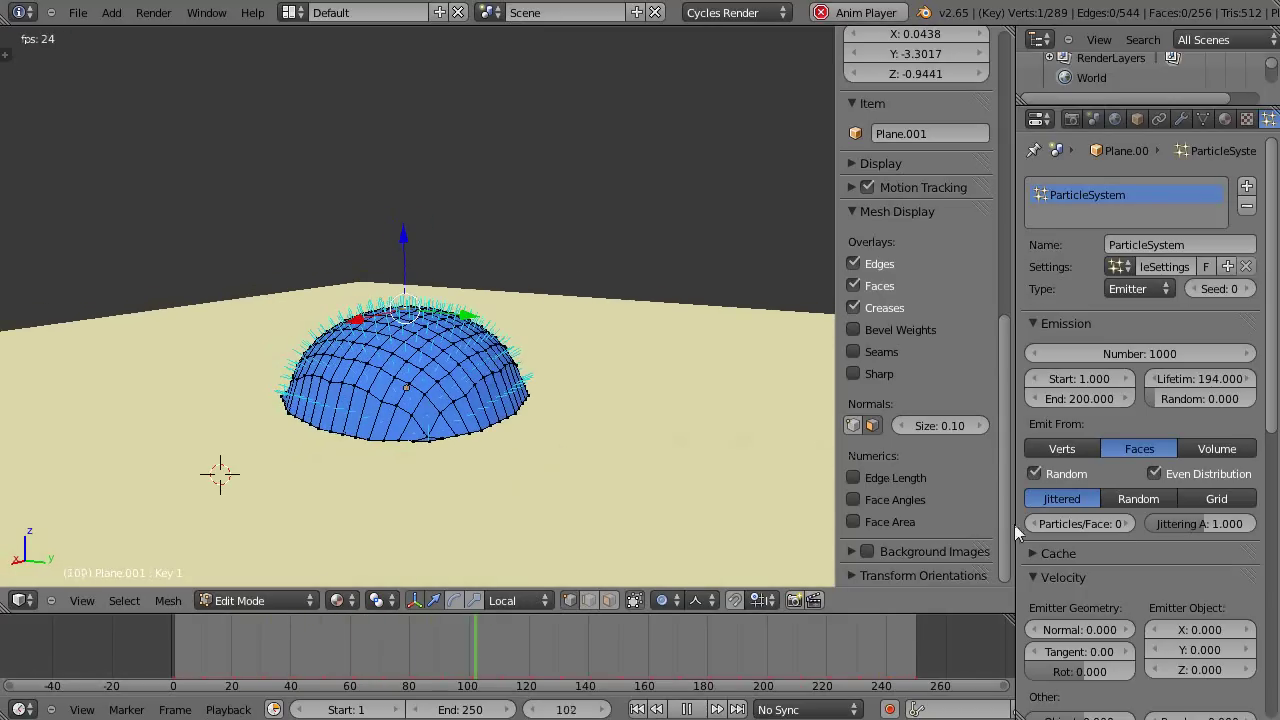
pyautogui.click(1058, 632)
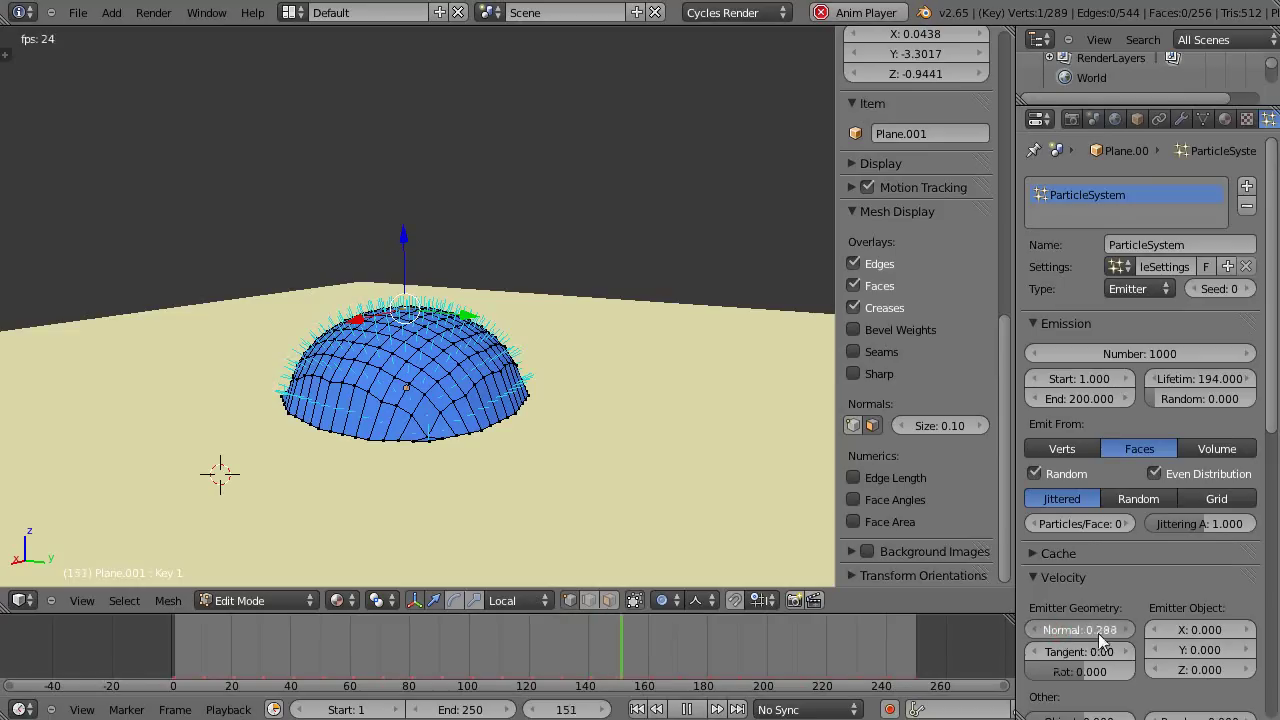
pyautogui.moveTo(1150, 640); pyautogui.dragTo(1278, 636)
# - Set Key 1 to 0 and Key 2 to 1.000 so the disc shows the cone
pyautogui.press('Tab')
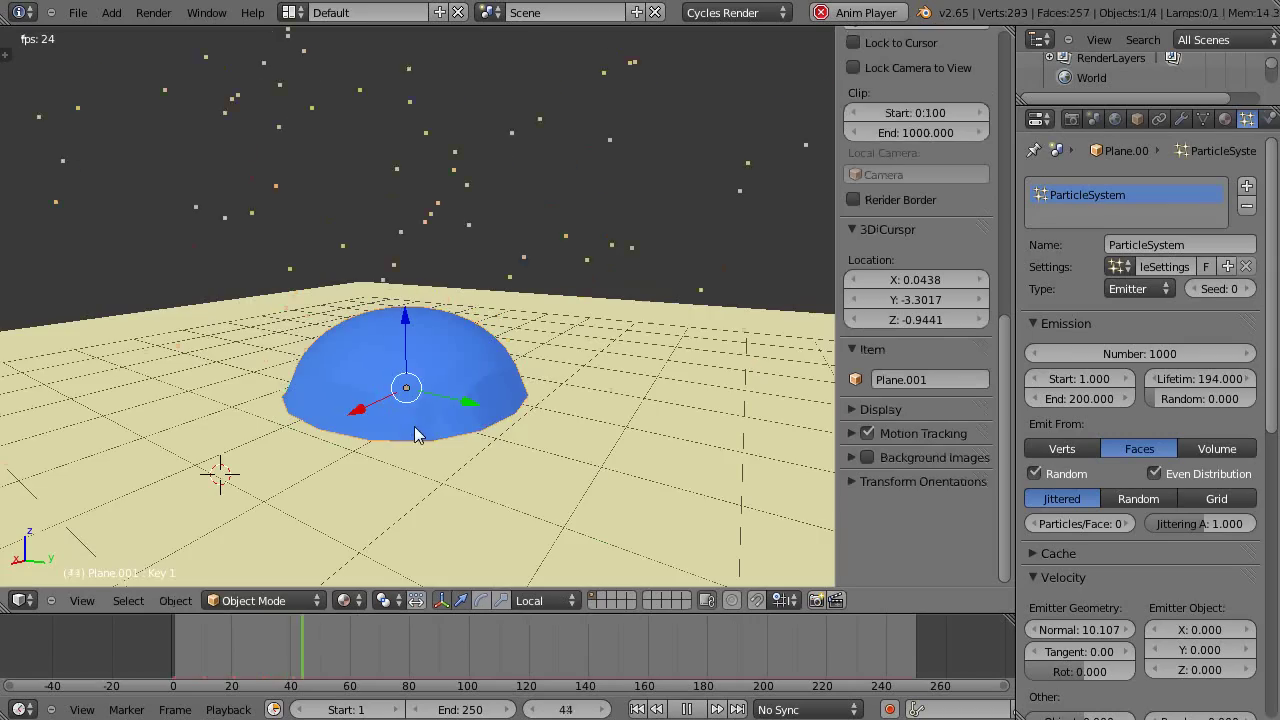
pyautogui.scroll(-3, 415, 433)
pyautogui.moveTo(449, 429); pyautogui.dragTo(505, 450, button='middle')
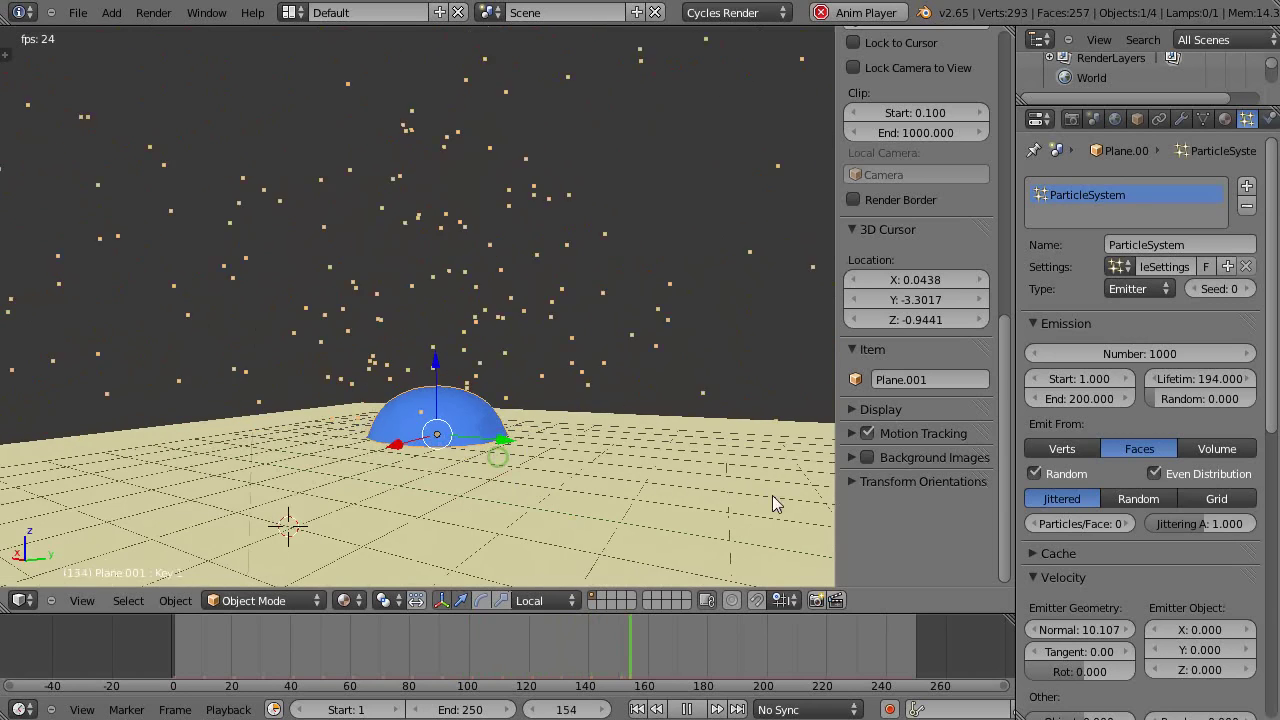
pyautogui.click(1203, 118)
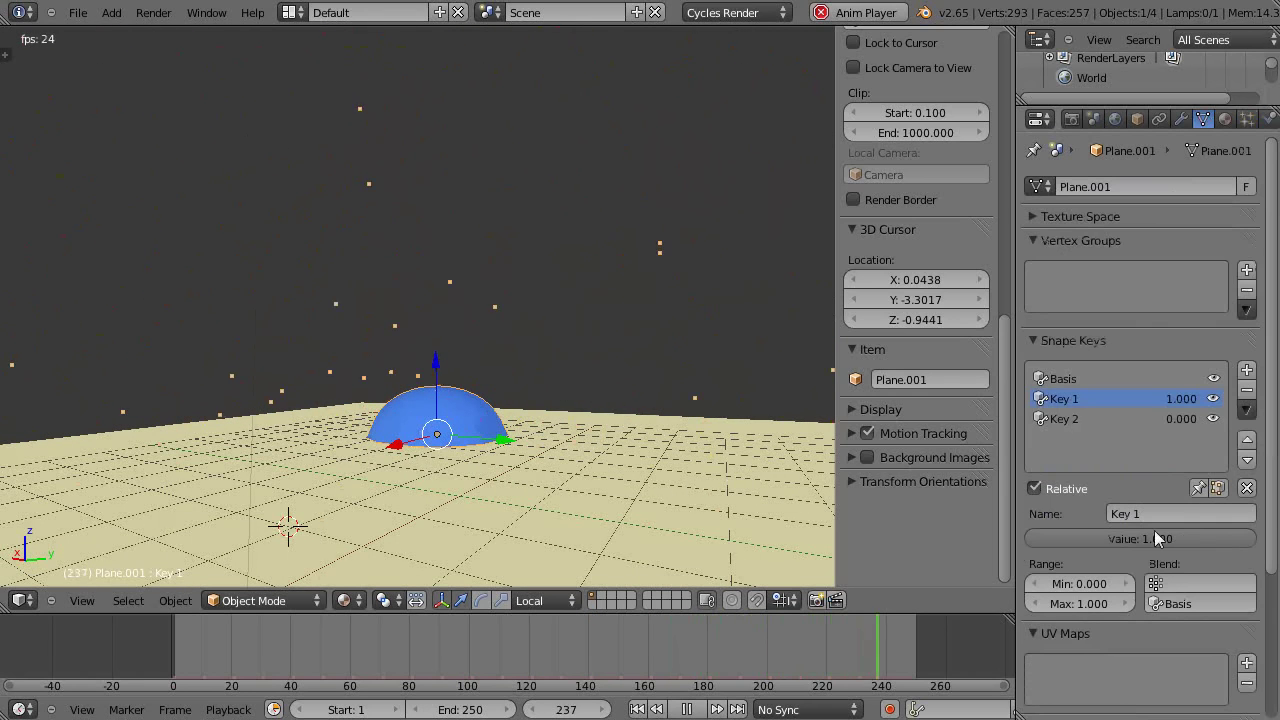
pyautogui.moveTo(1172, 545); pyautogui.dragTo(803, 570)
pyautogui.click(1065, 419)
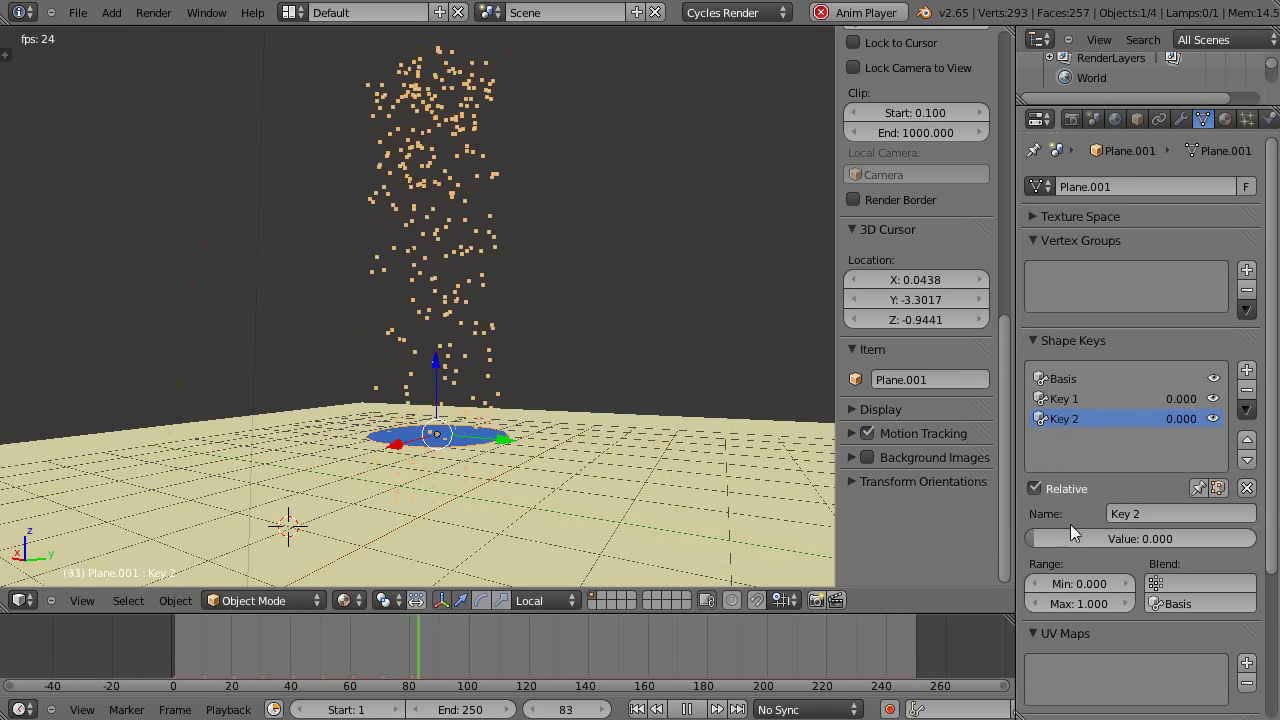
pyautogui.moveTo(1077, 537); pyautogui.dragTo(1265, 538)
pyautogui.moveTo(520, 410)
pyautogui.mouseDown(button='middle')
pyautogui.moveTo(521, 371)
pyautogui.moveTo(505, 500)
pyautogui.moveTo(508, 432)
pyautogui.mouseUp(button='middle')
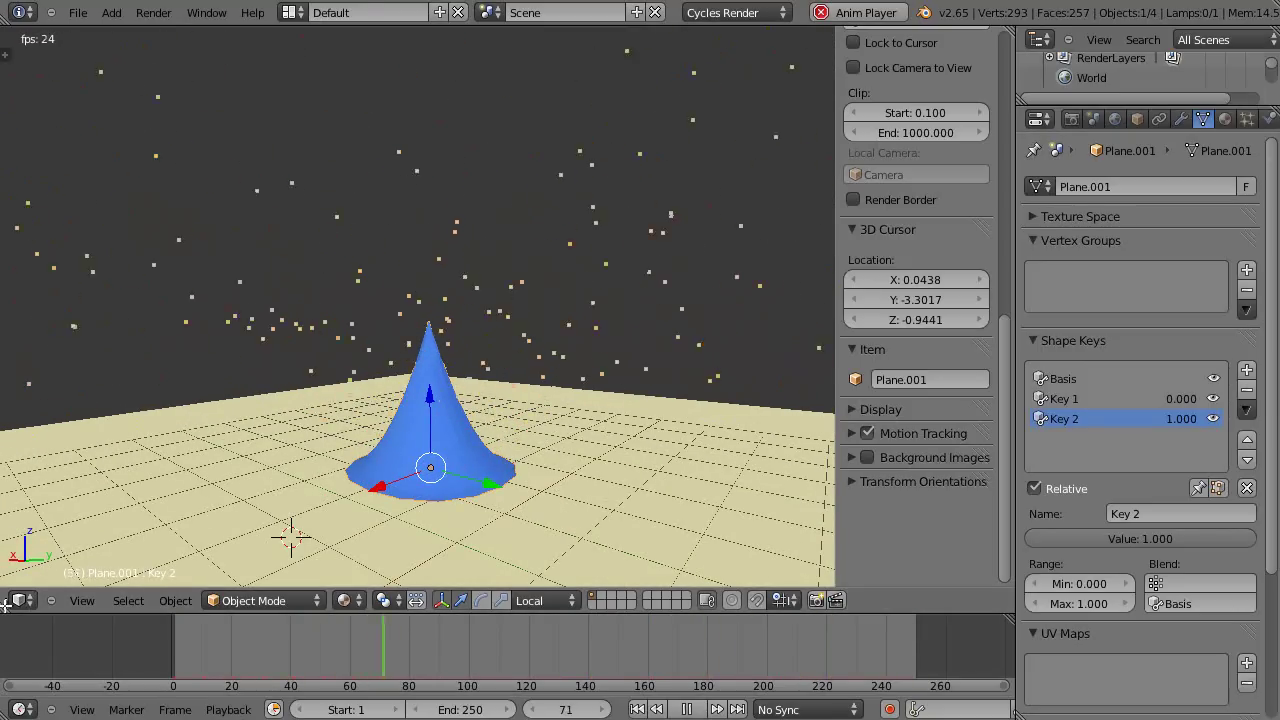
pyautogui.moveTo(5, 605); pyautogui.dragTo(10, 450)
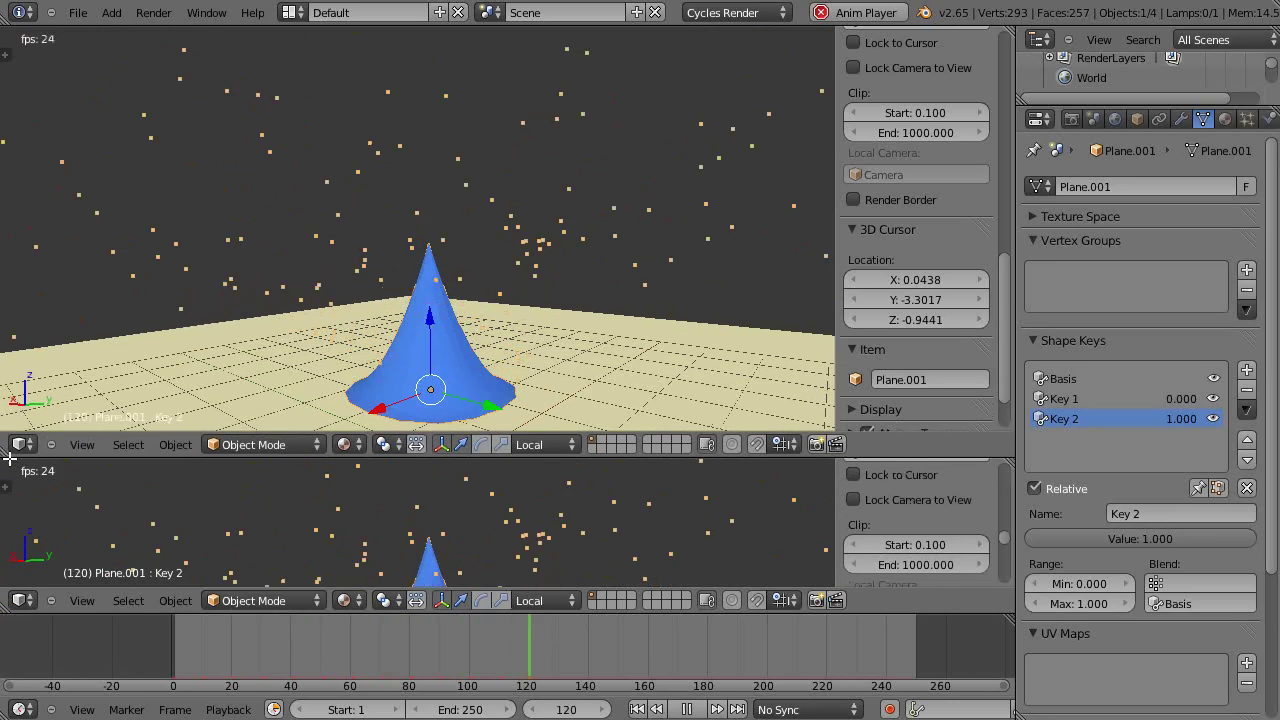
# - Switch the lower area to the Dope Sheet's ShapeKey Editor, then select Key 1 and Basis
pyautogui.click(18, 600)
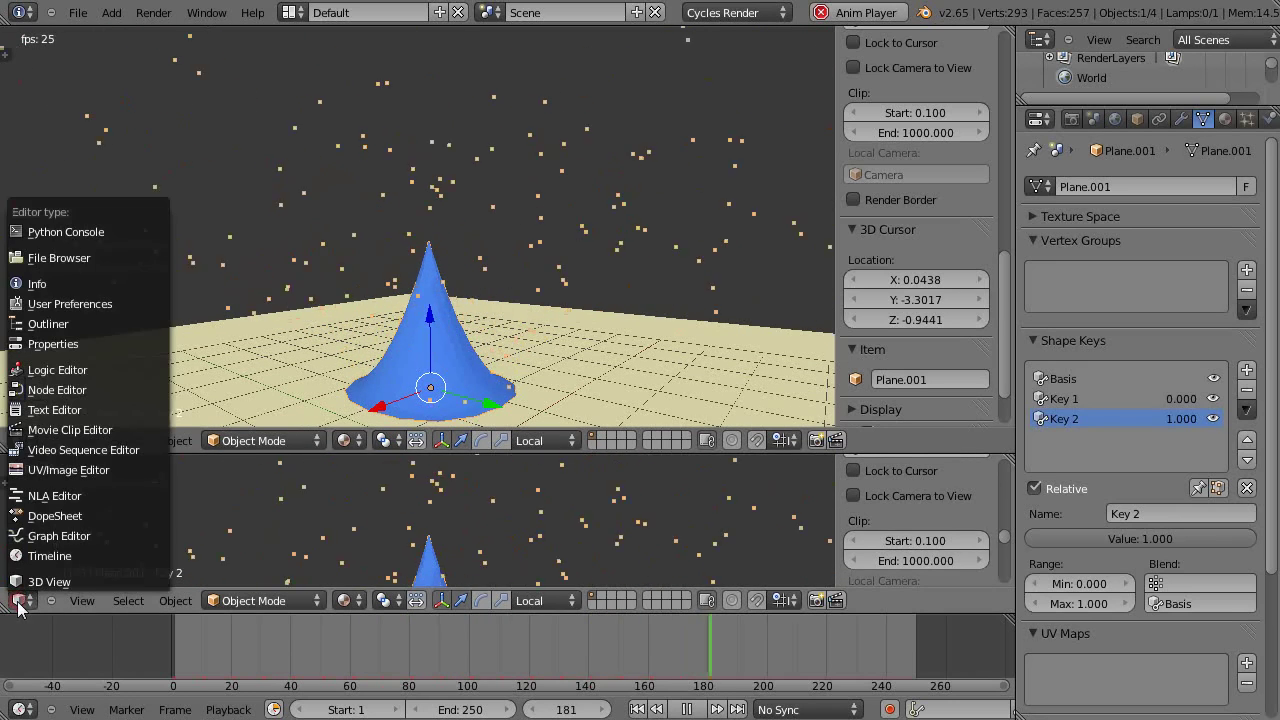
pyautogui.click(33, 520)
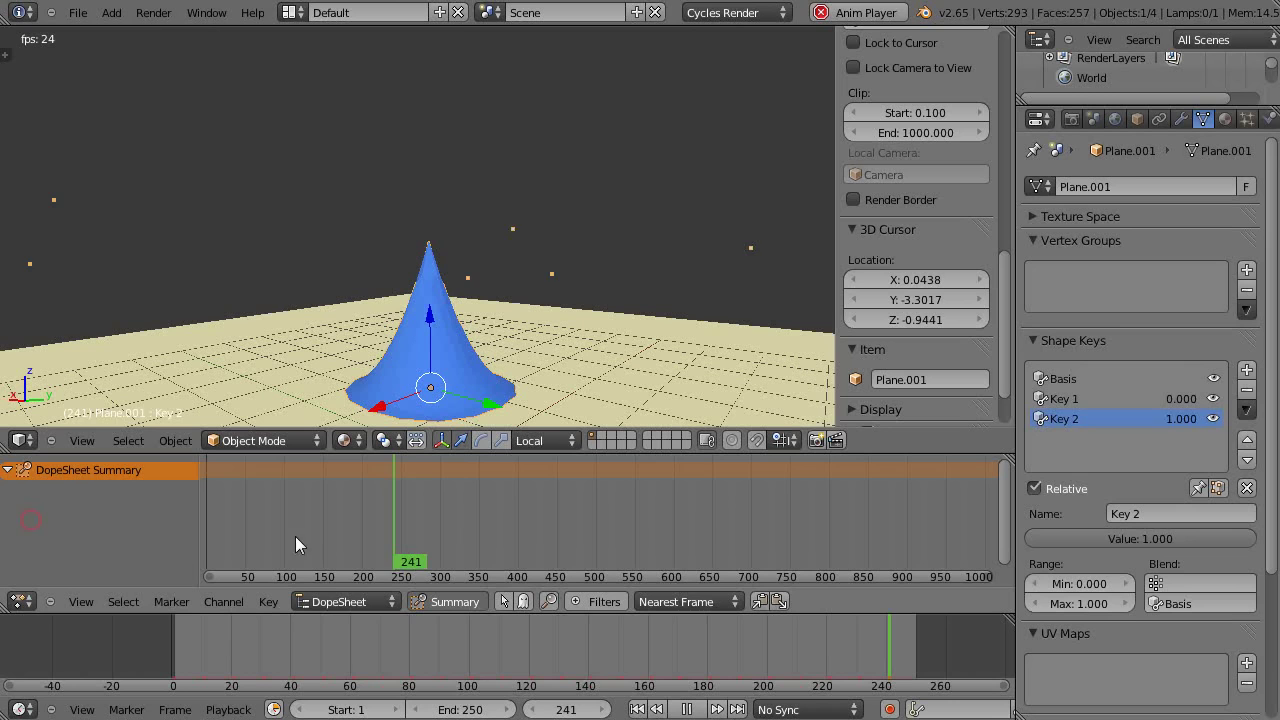
pyautogui.click(333, 600)
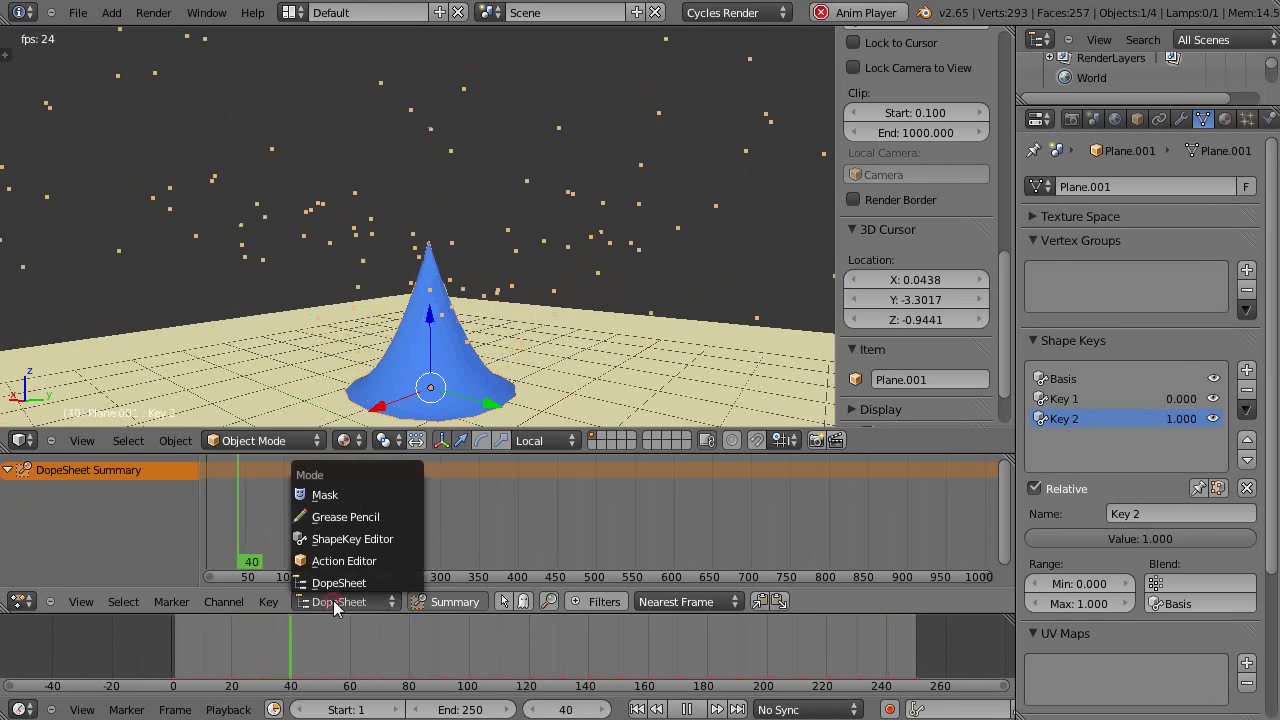
pyautogui.click(332, 538)
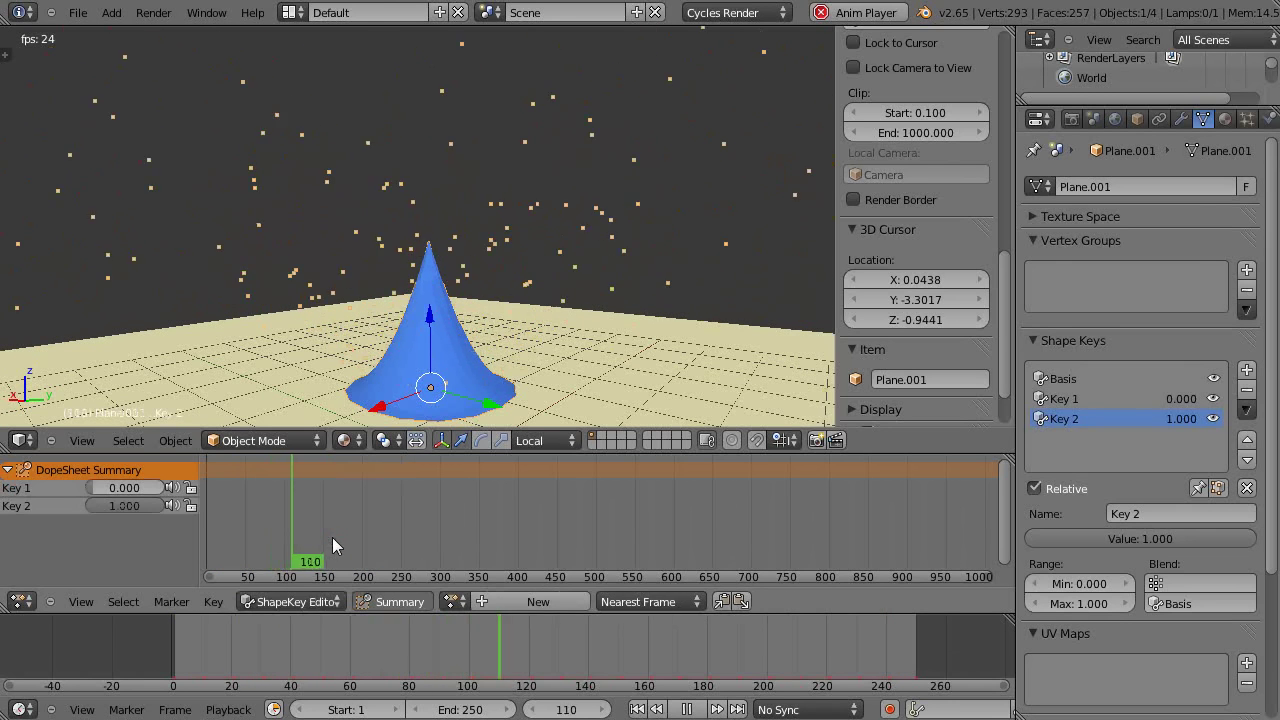
pyautogui.click(1068, 399)
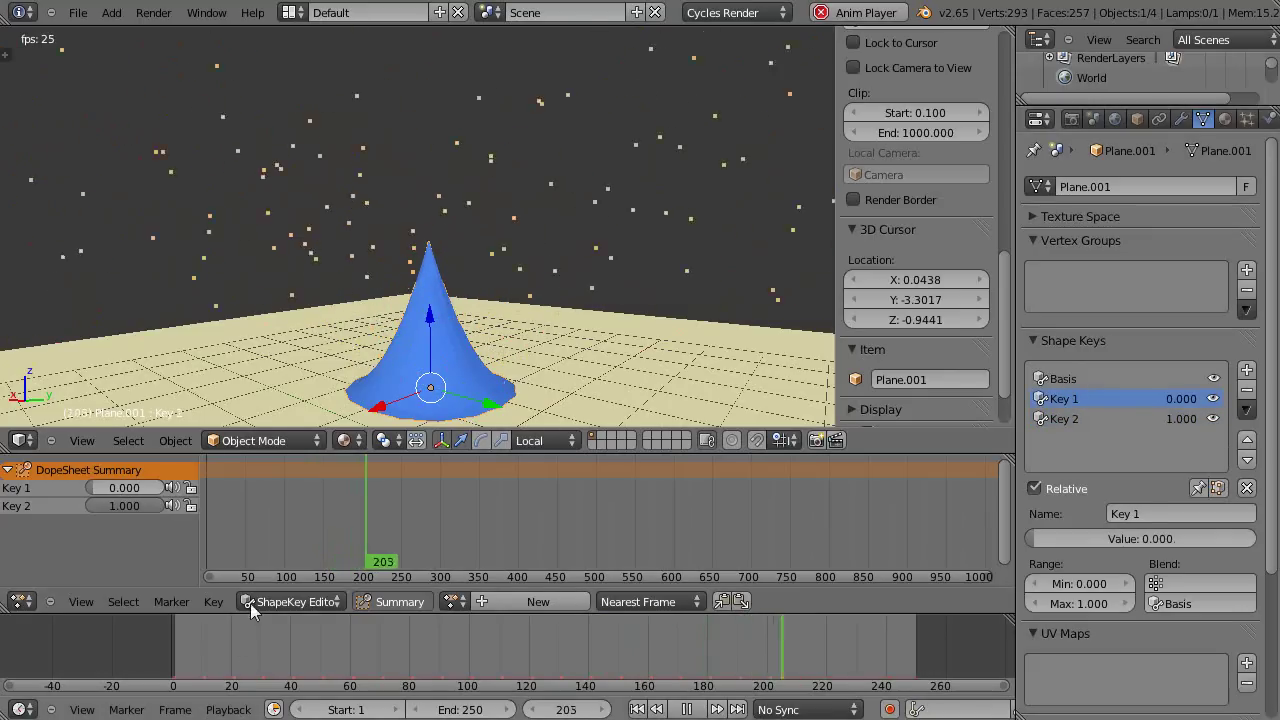
pyautogui.click(1063, 378)
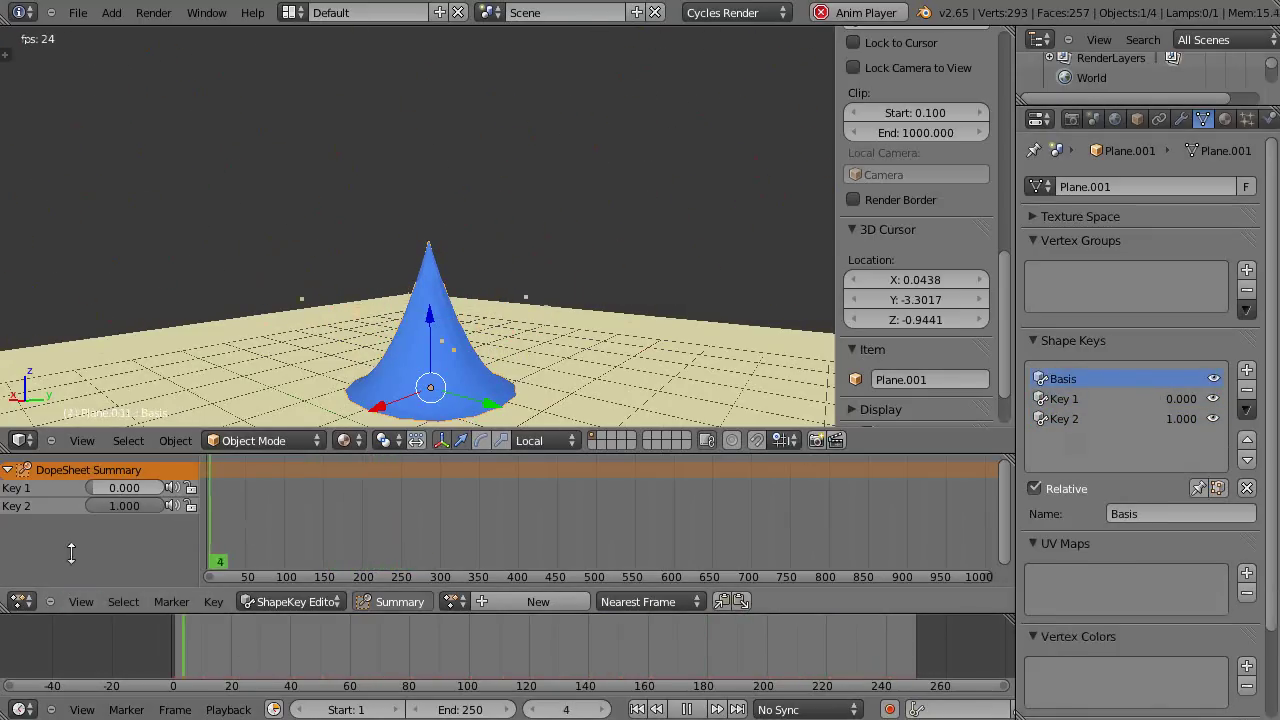
# - Stop playback and keyframe Key 1 at 0 and Key 2 at 1 on frame 1
pyautogui.press('Escape')
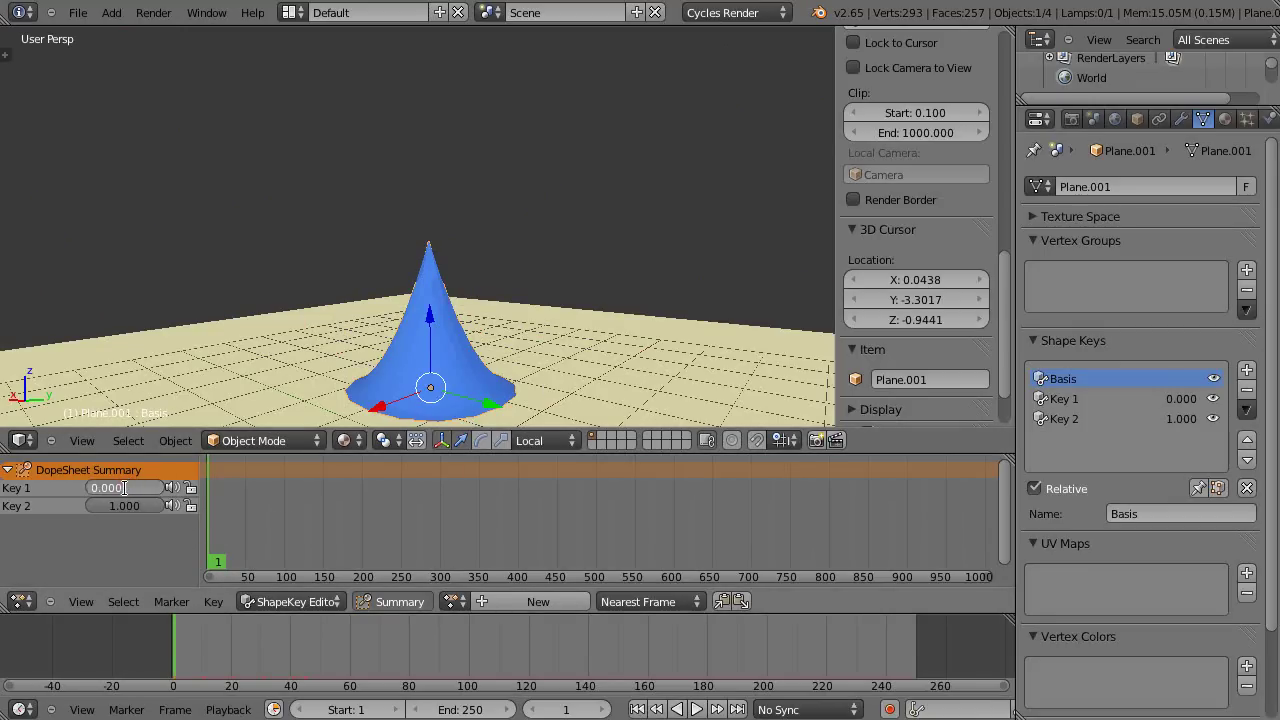
pyautogui.click(64, 493)
pyautogui.press('i')
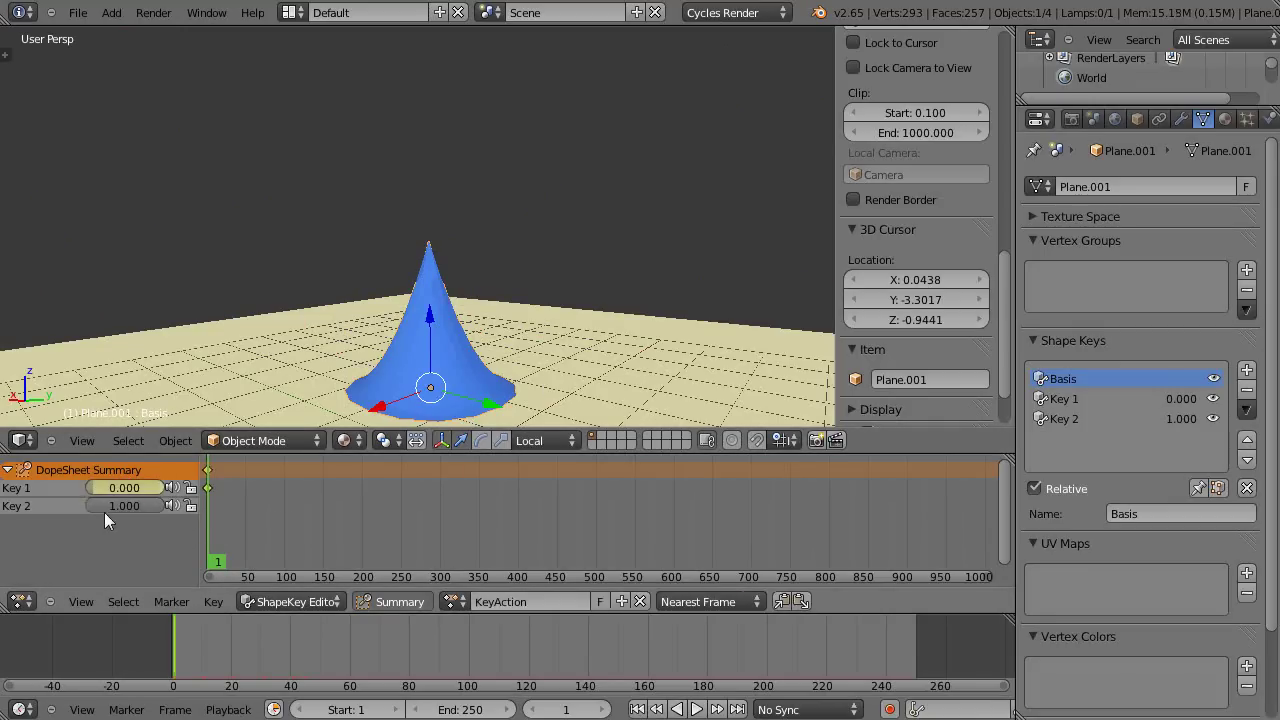
pyautogui.click(104, 506)
pyautogui.click(80, 507)
pyautogui.press('i')
# - At frame 50, set Key 2 to 0 and Key 1 to 1 for a dome
pyautogui.click(246, 556)
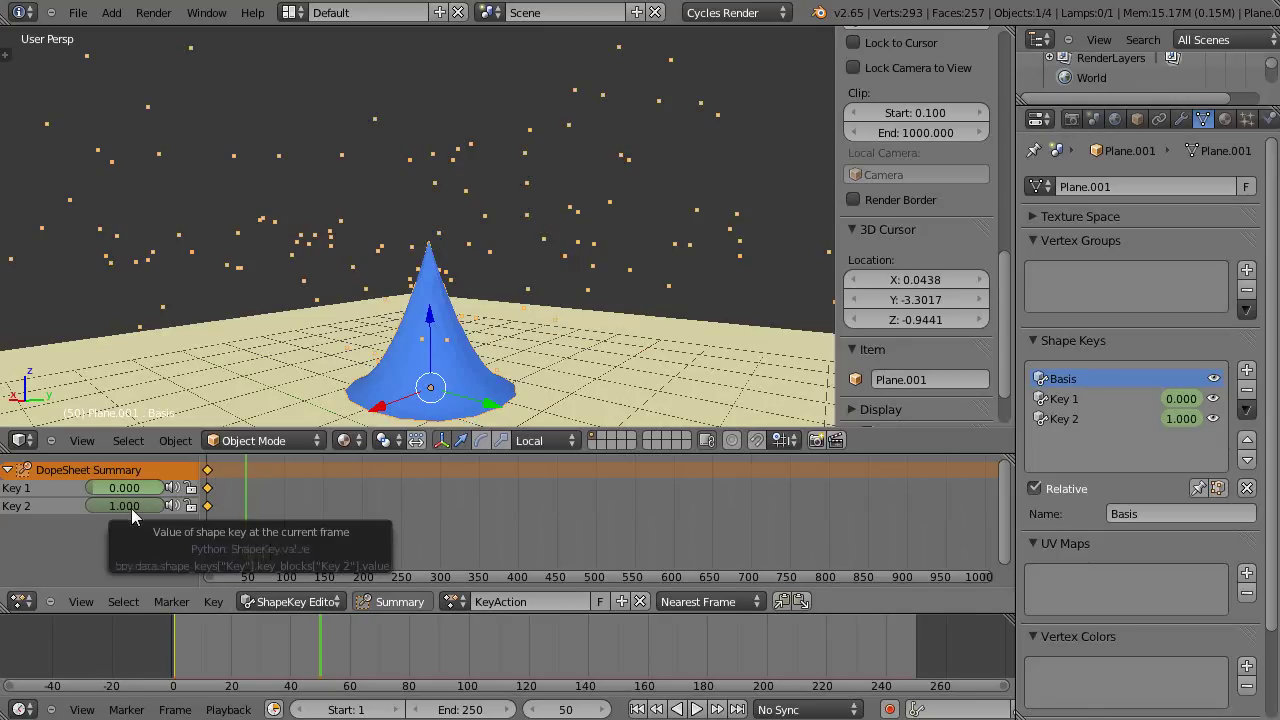
pyautogui.moveTo(144, 506); pyautogui.dragTo(35, 510)
pyautogui.moveTo(109, 491); pyautogui.dragTo(218, 491)
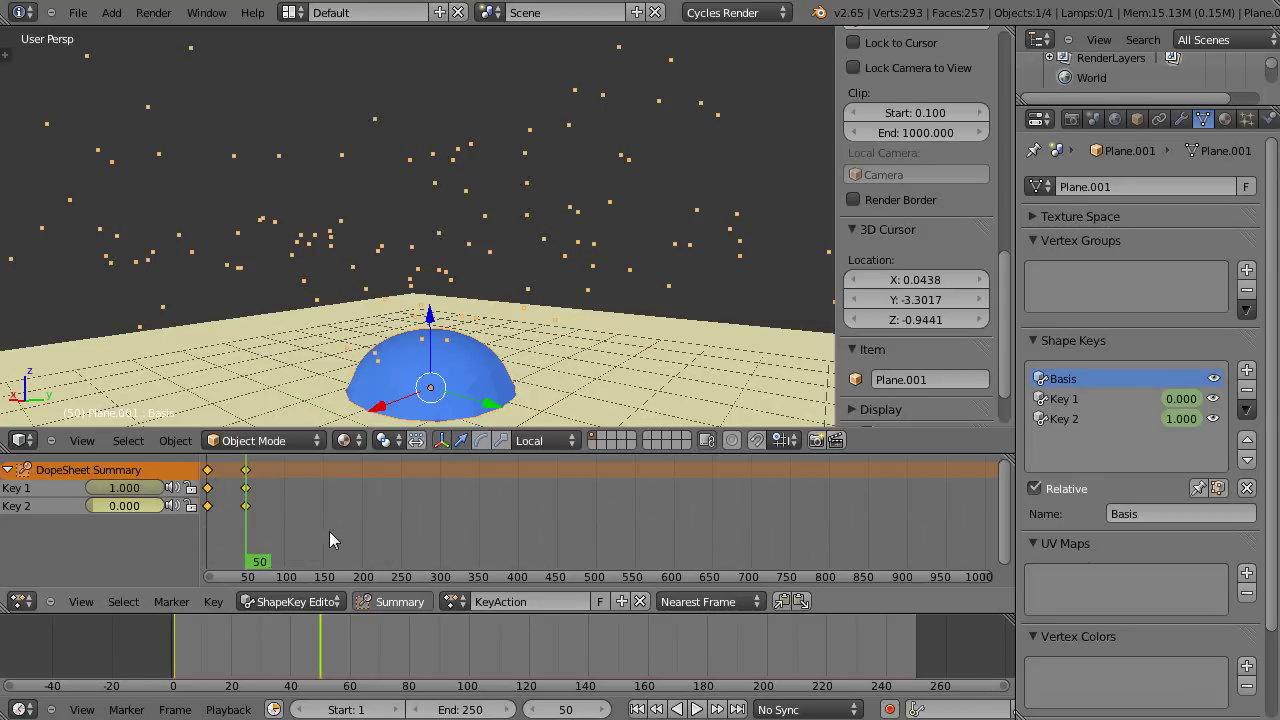
# - At frame 99, raise Key 2 and lower Key 1 to 0.560, then replay from frame 1
pyautogui.click(284, 548)
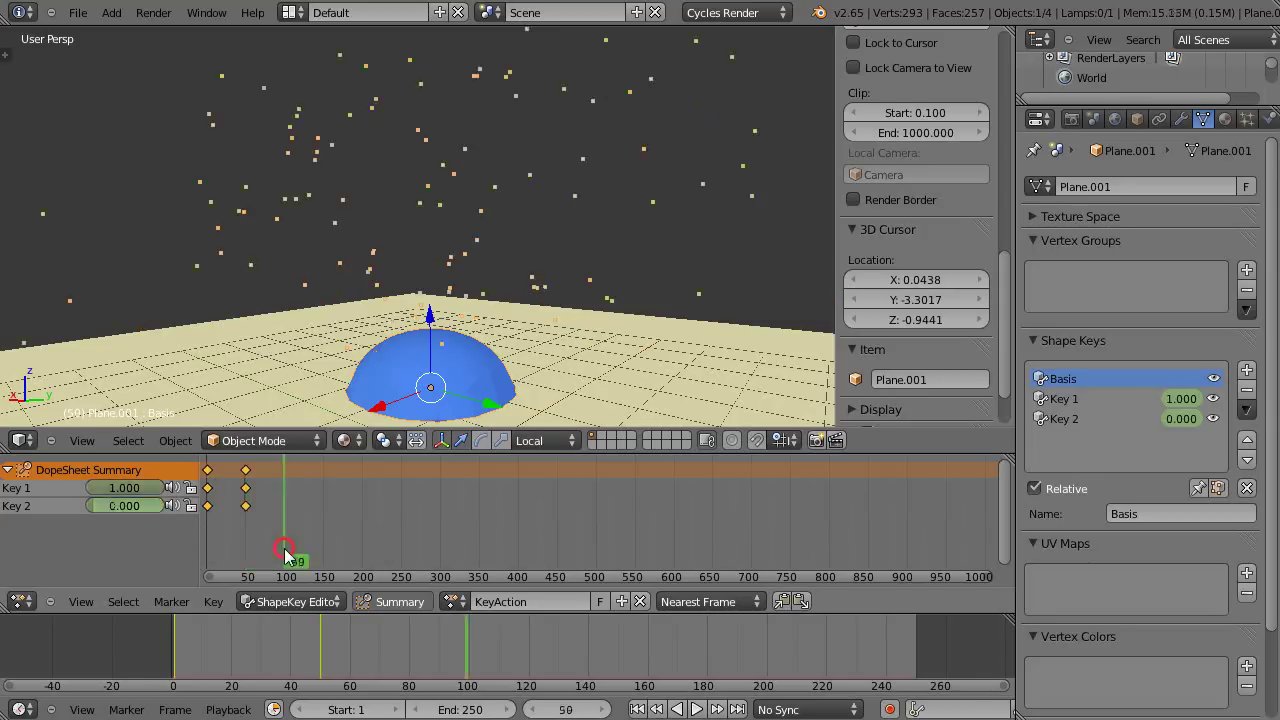
pyautogui.moveTo(105, 504); pyautogui.dragTo(137, 490)
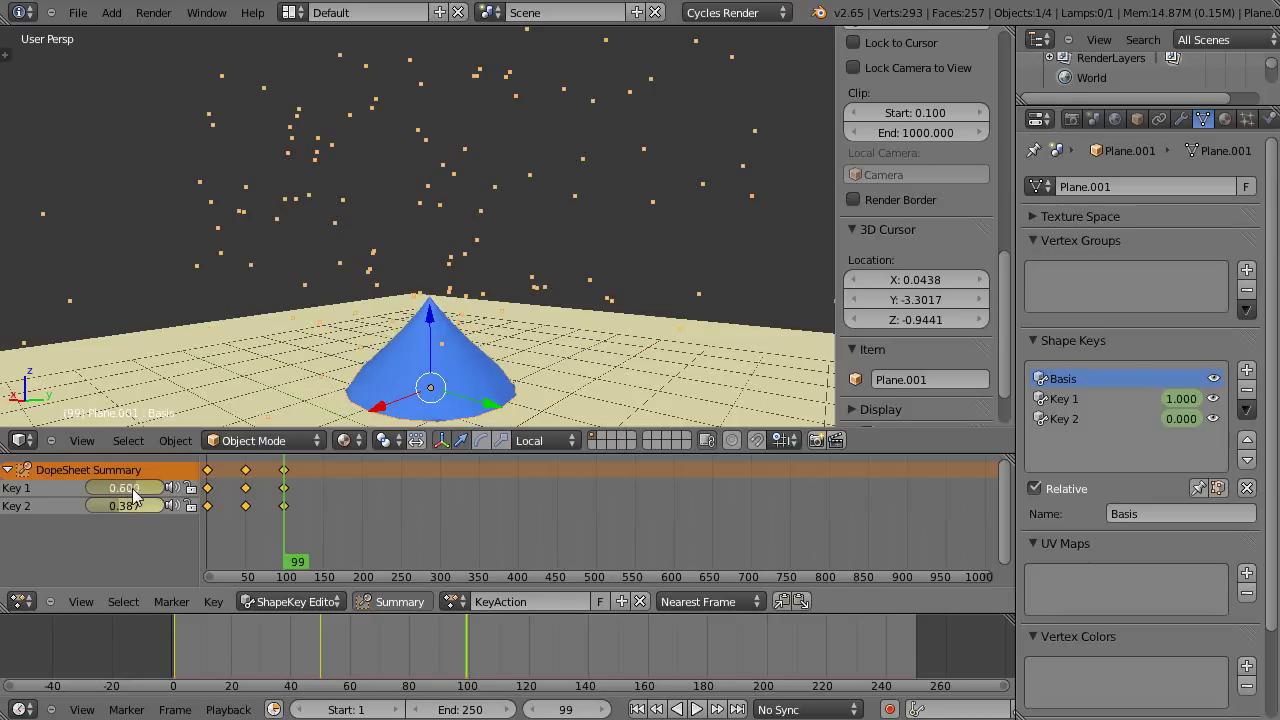
pyautogui.moveTo(131, 495); pyautogui.dragTo(108, 495)
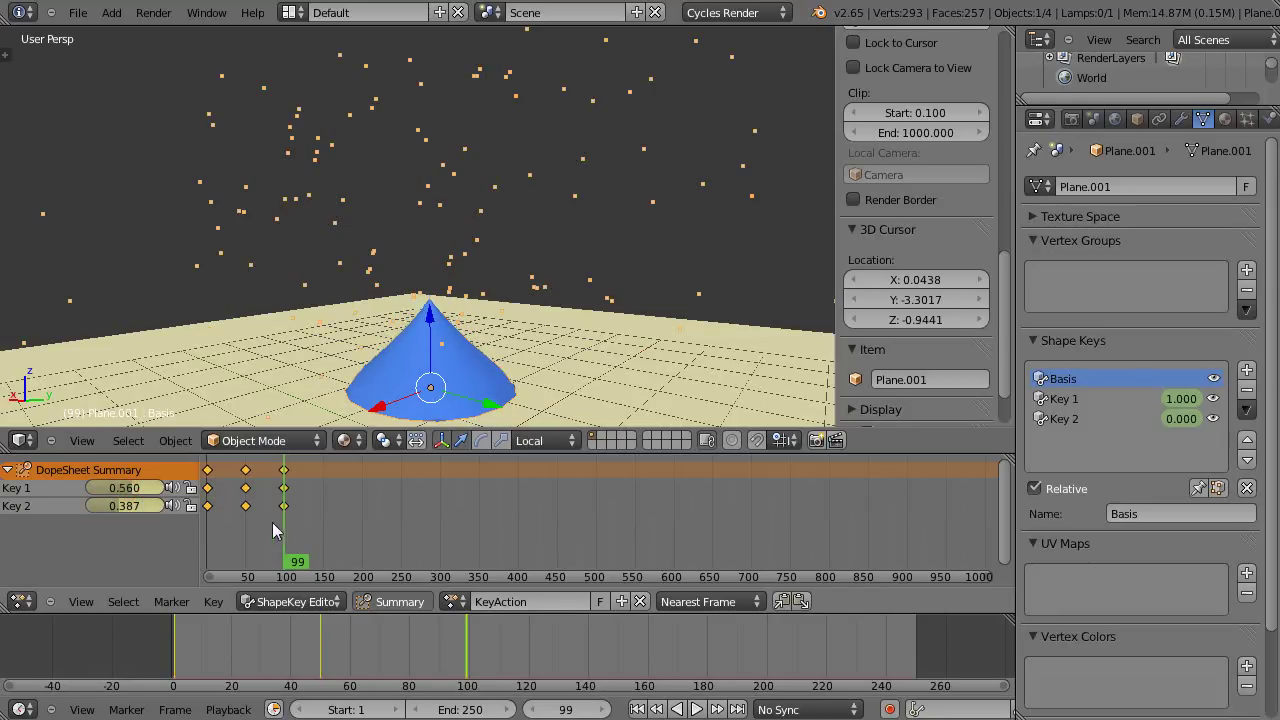
pyautogui.click(210, 570)
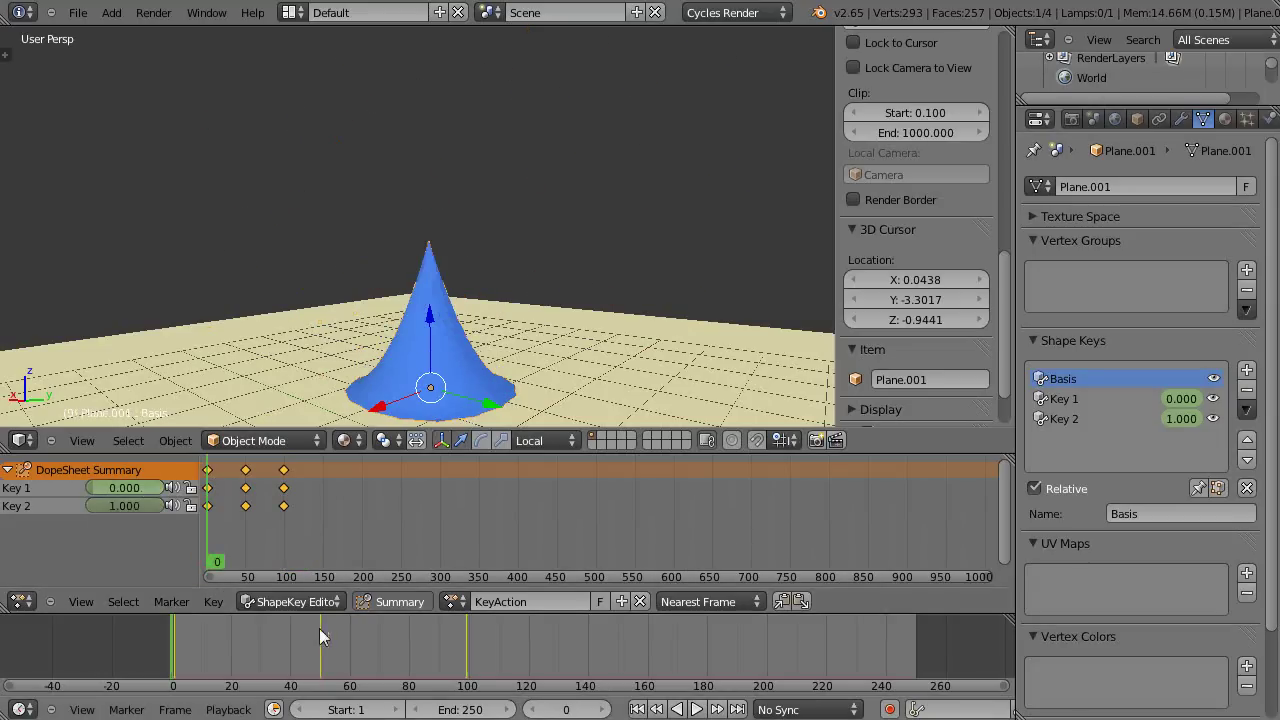
pyautogui.hotkey('alt', 'a')
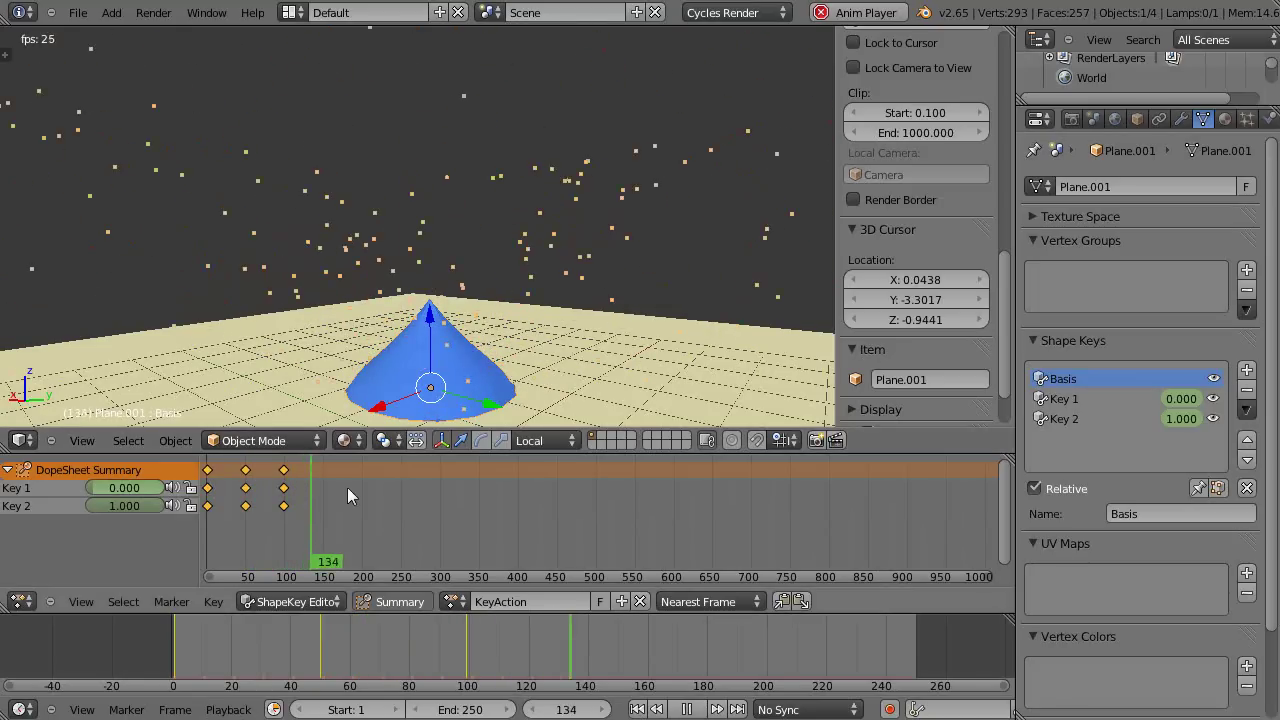
# - At frame 149, set Key 1 and Key 2 both to 0.000, then preview the playback
pyautogui.press('Escape')
pyautogui.click(322, 570)
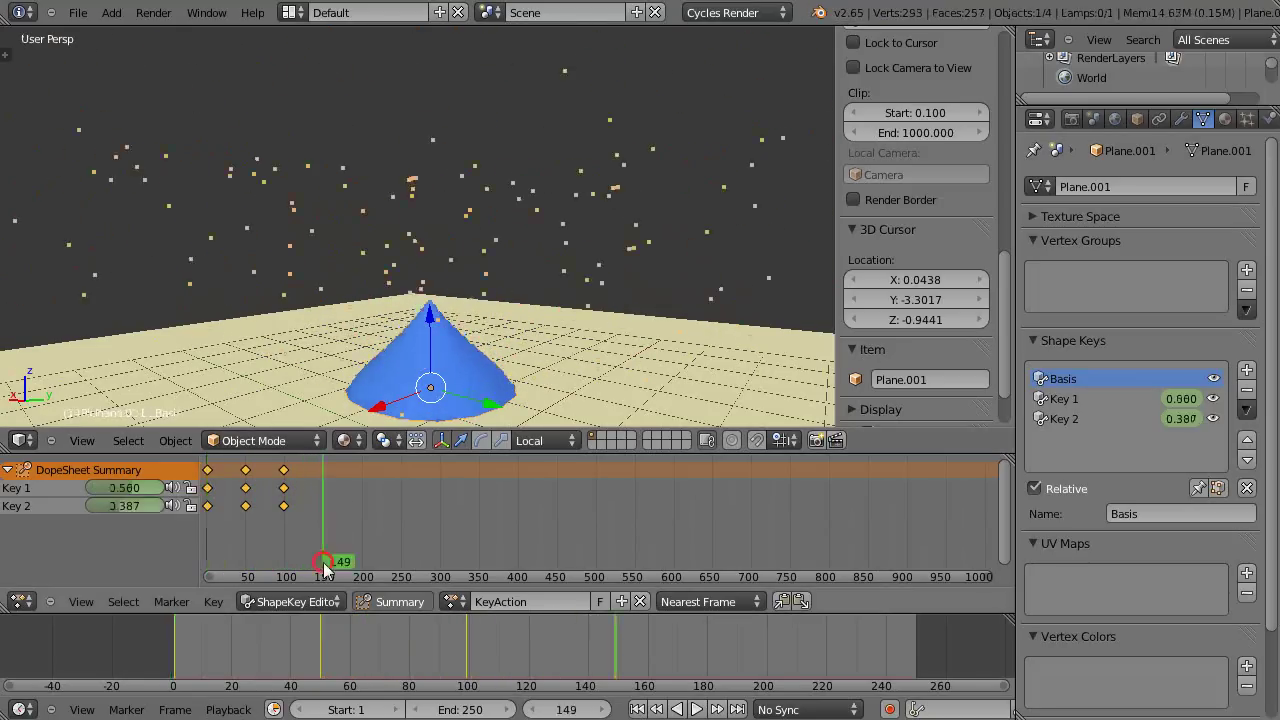
pyautogui.moveTo(140, 490); pyautogui.dragTo(31, 494)
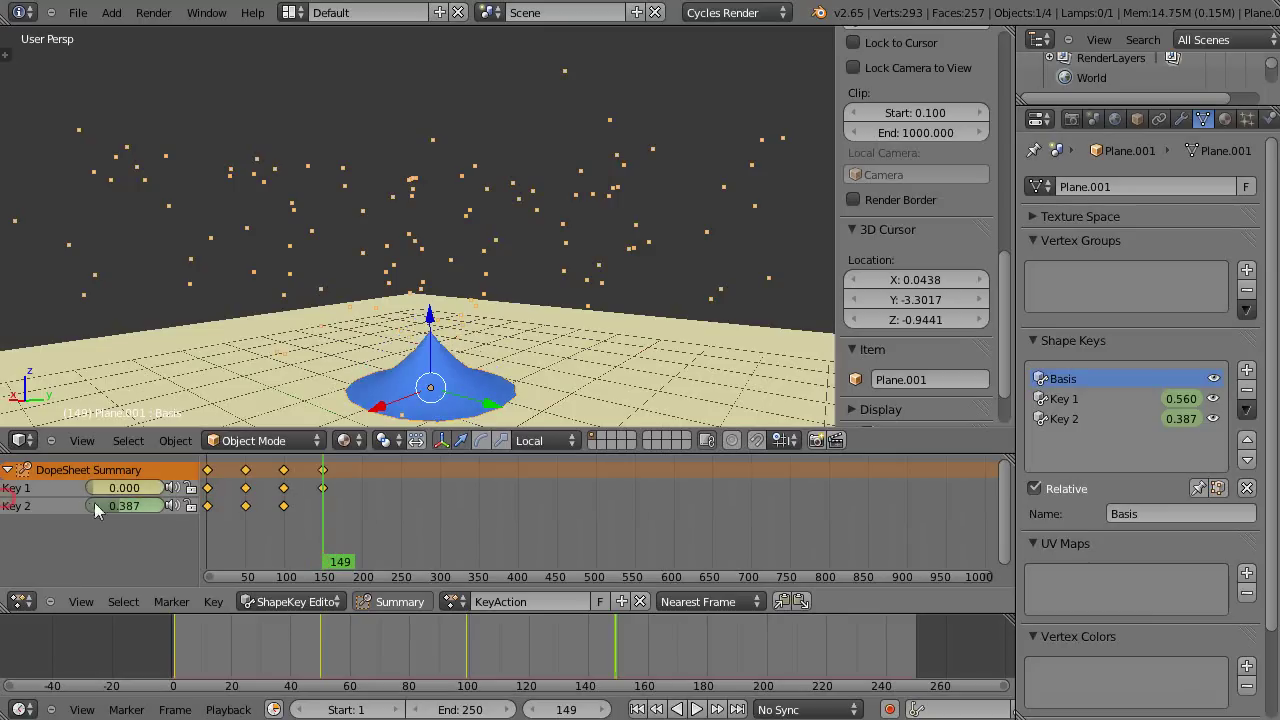
pyautogui.moveTo(130, 505); pyautogui.dragTo(43, 508)
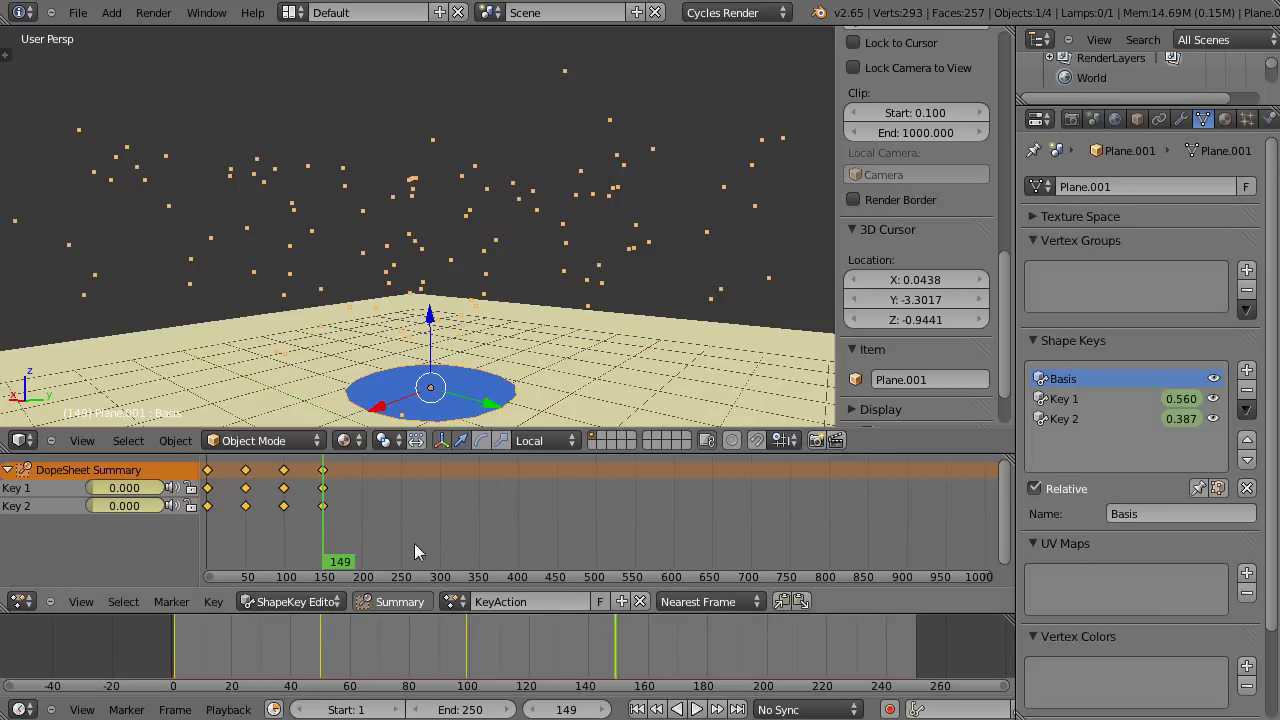
pyautogui.hotkey('alt', 'a')
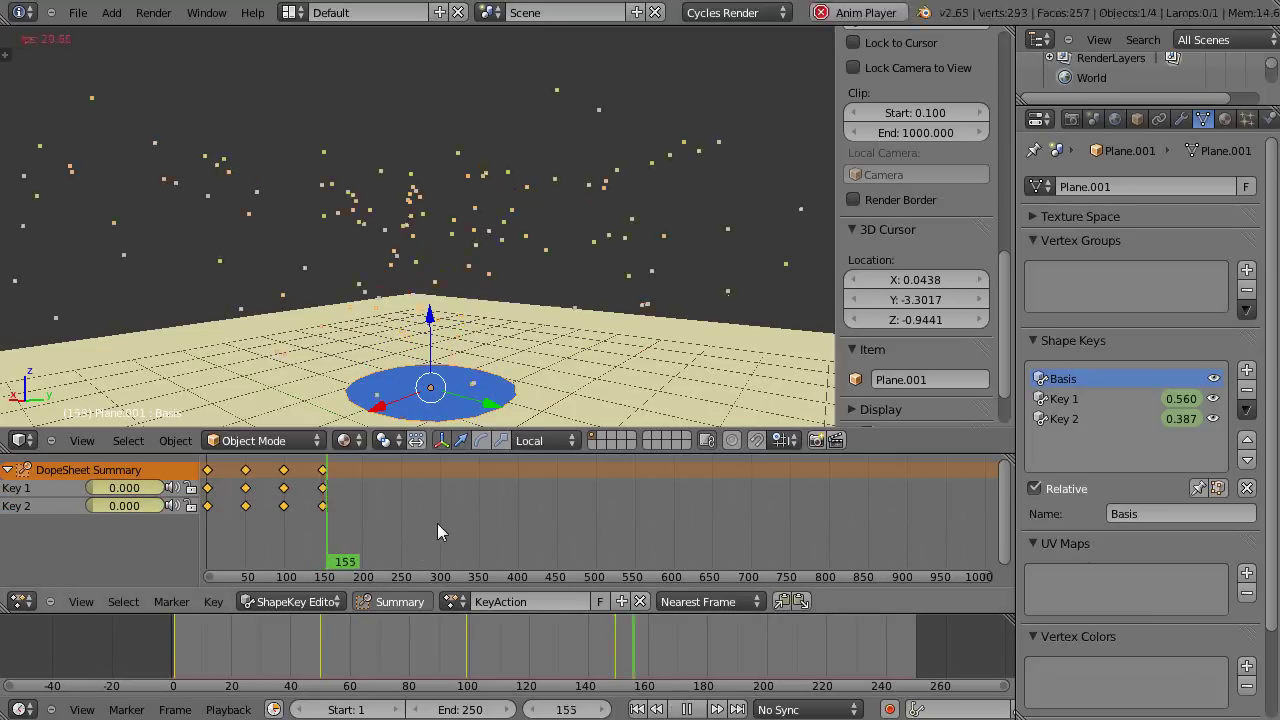
pyautogui.press('Escape')
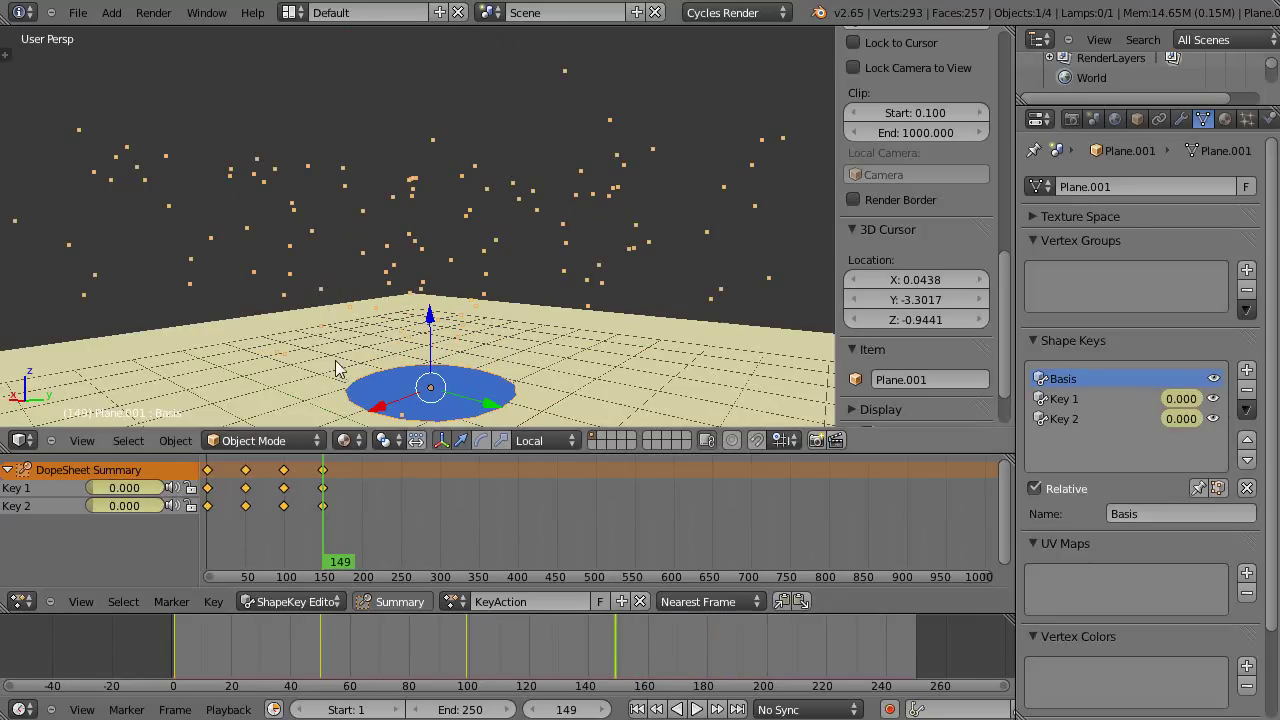
# - Maximize the 3D viewport with Ctrl+Up and play the particle animation, then stop it
pyautogui.hotkey('ctrl', 'Up')
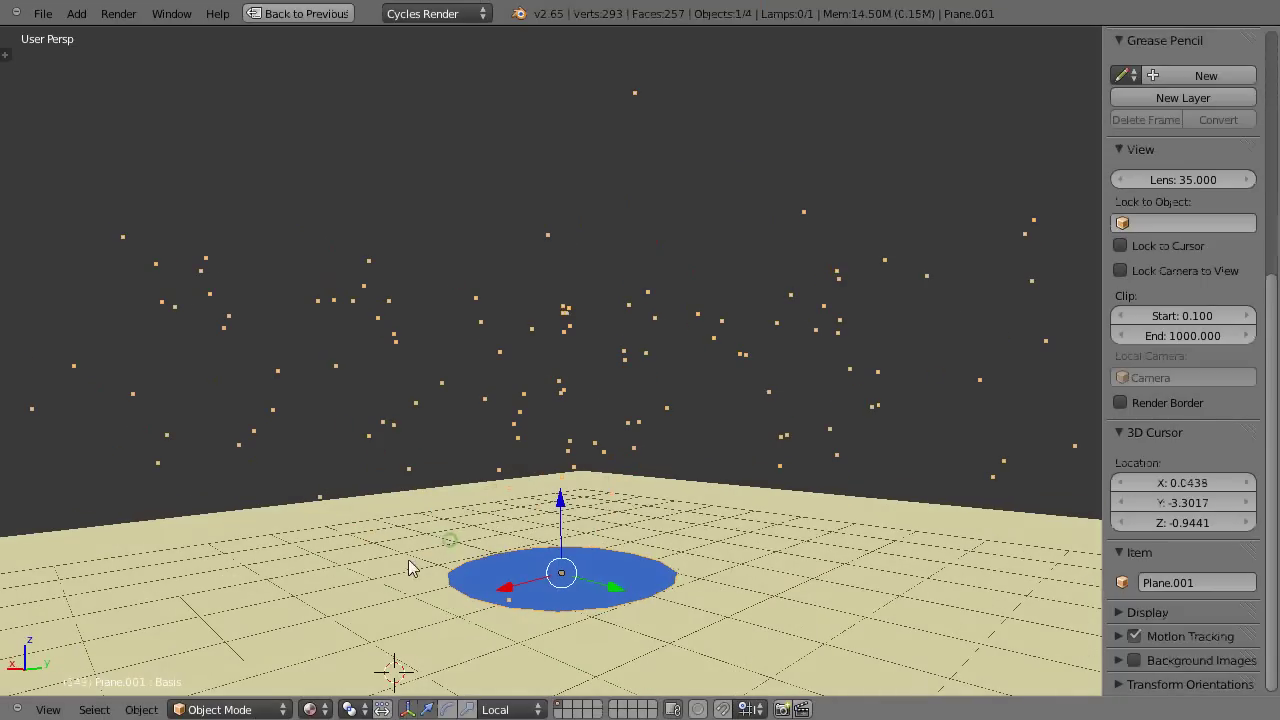
pyautogui.hotkey('alt', 'a')
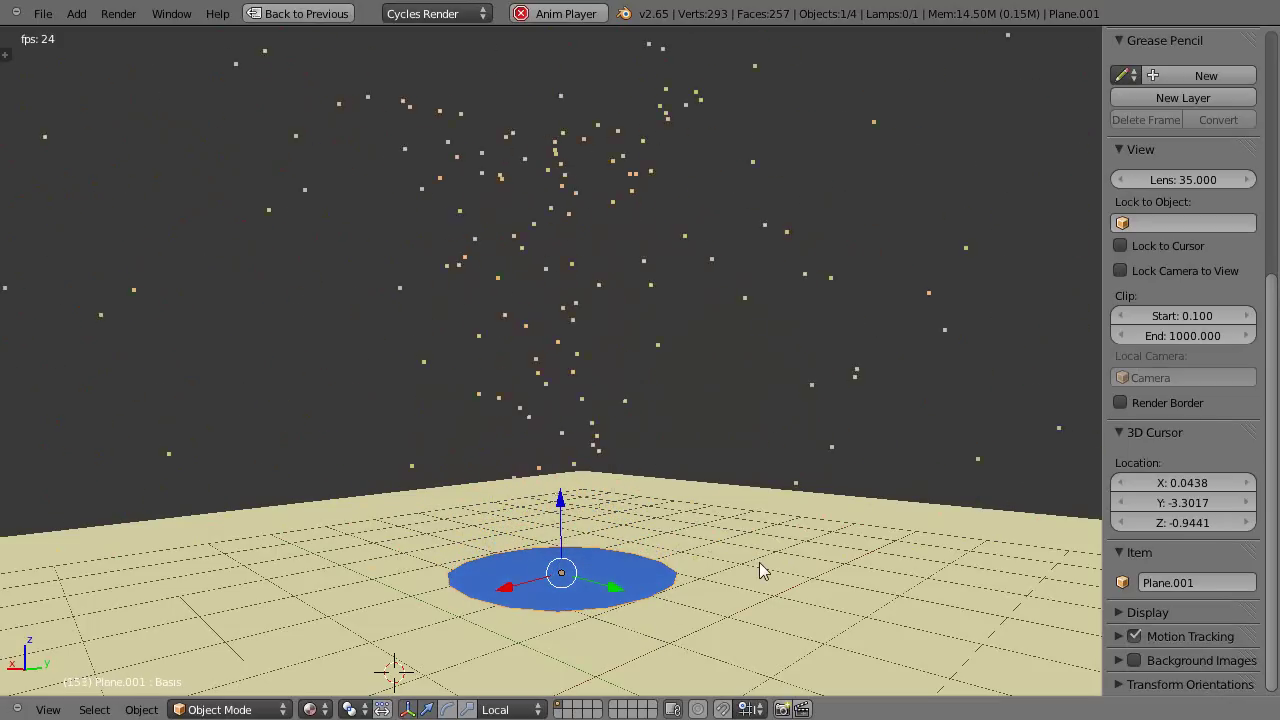
pyautogui.press('Escape')
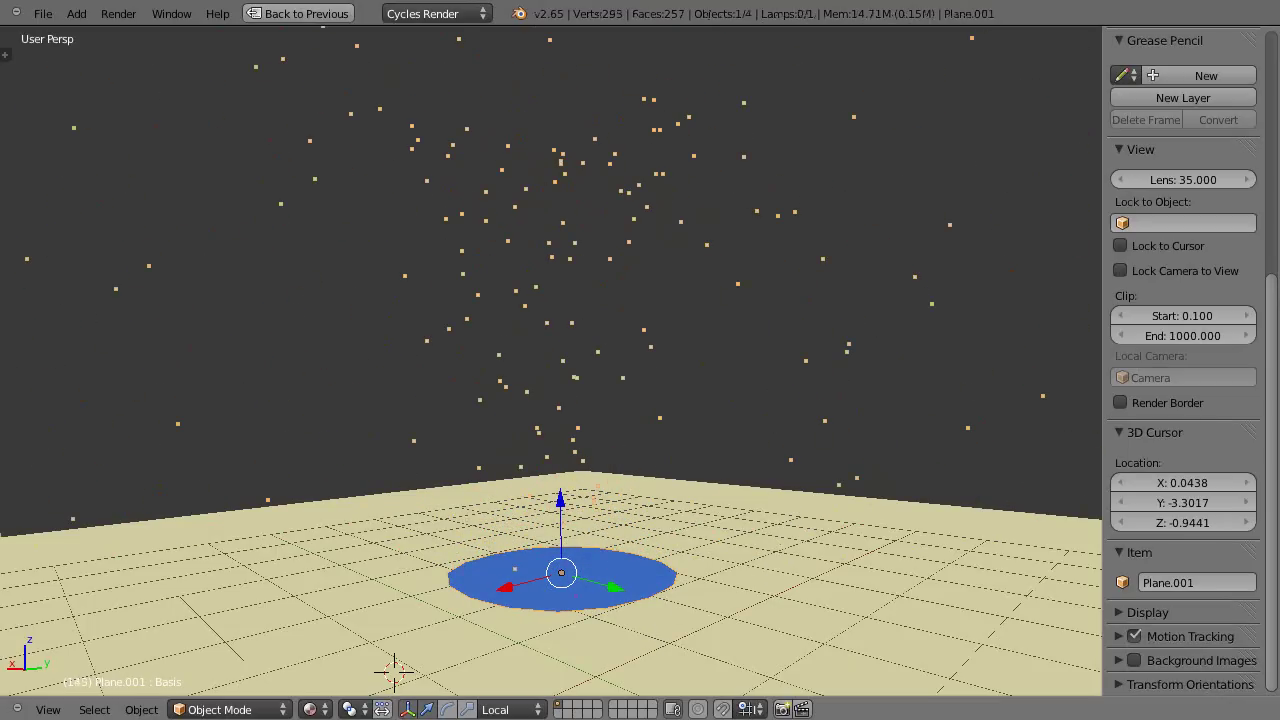